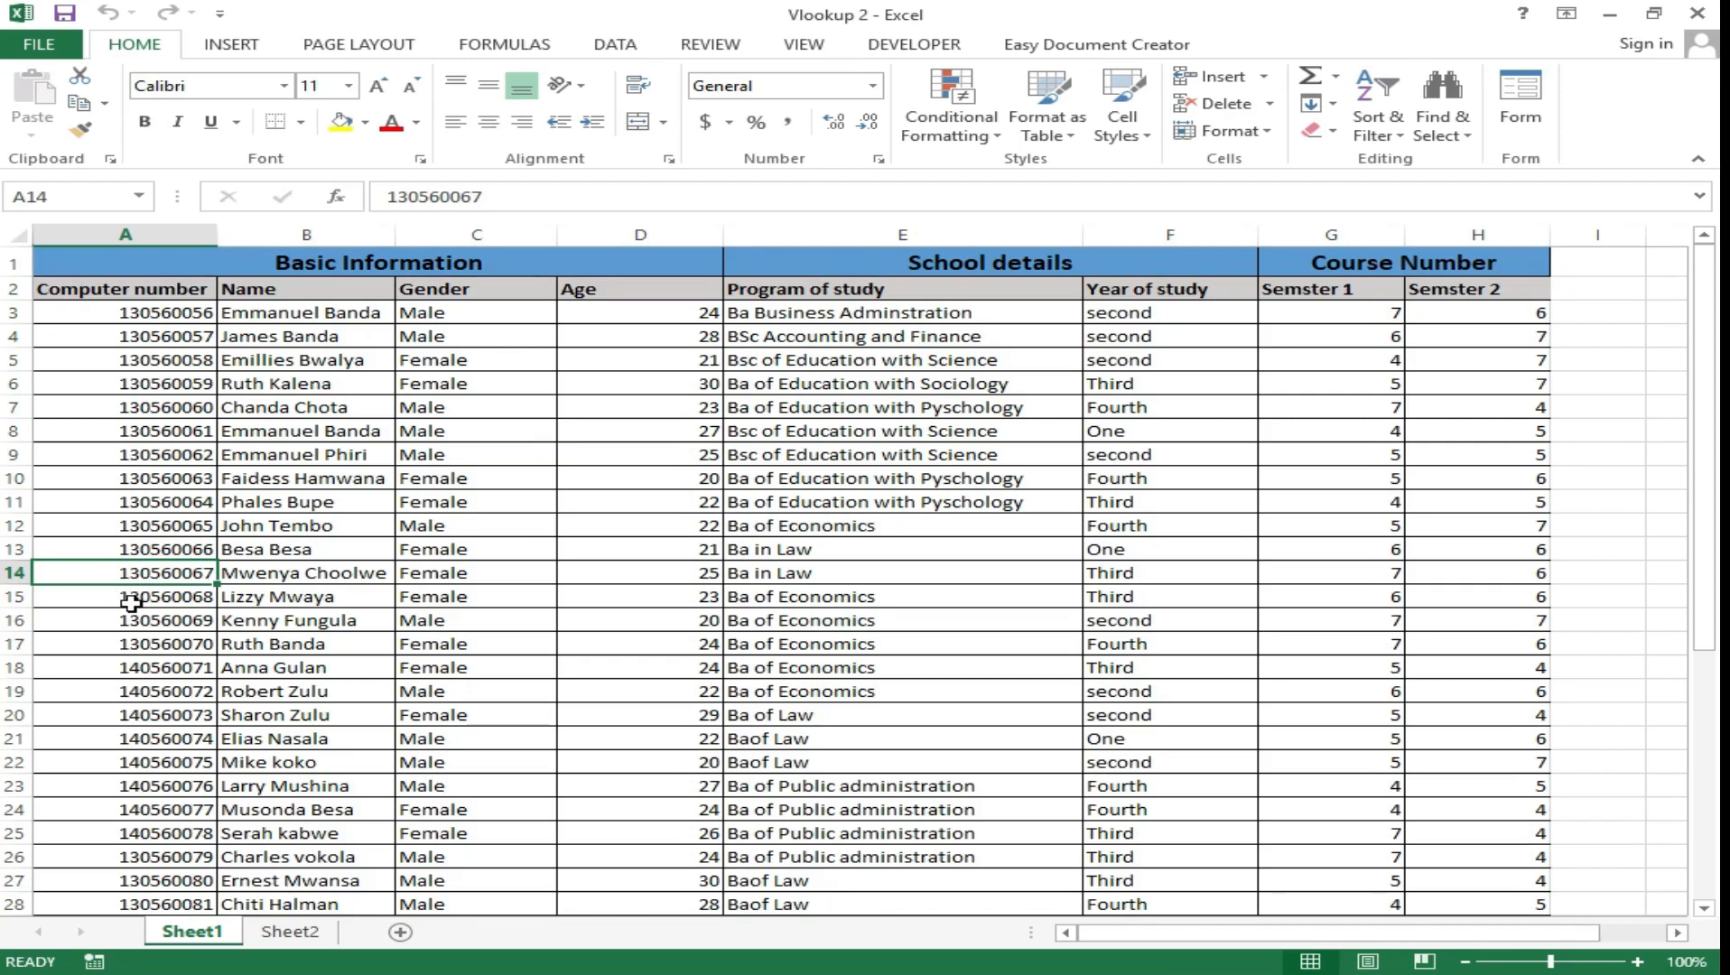
Paste the copied computer number into cell A2 of Sheet2.
click(289, 932)
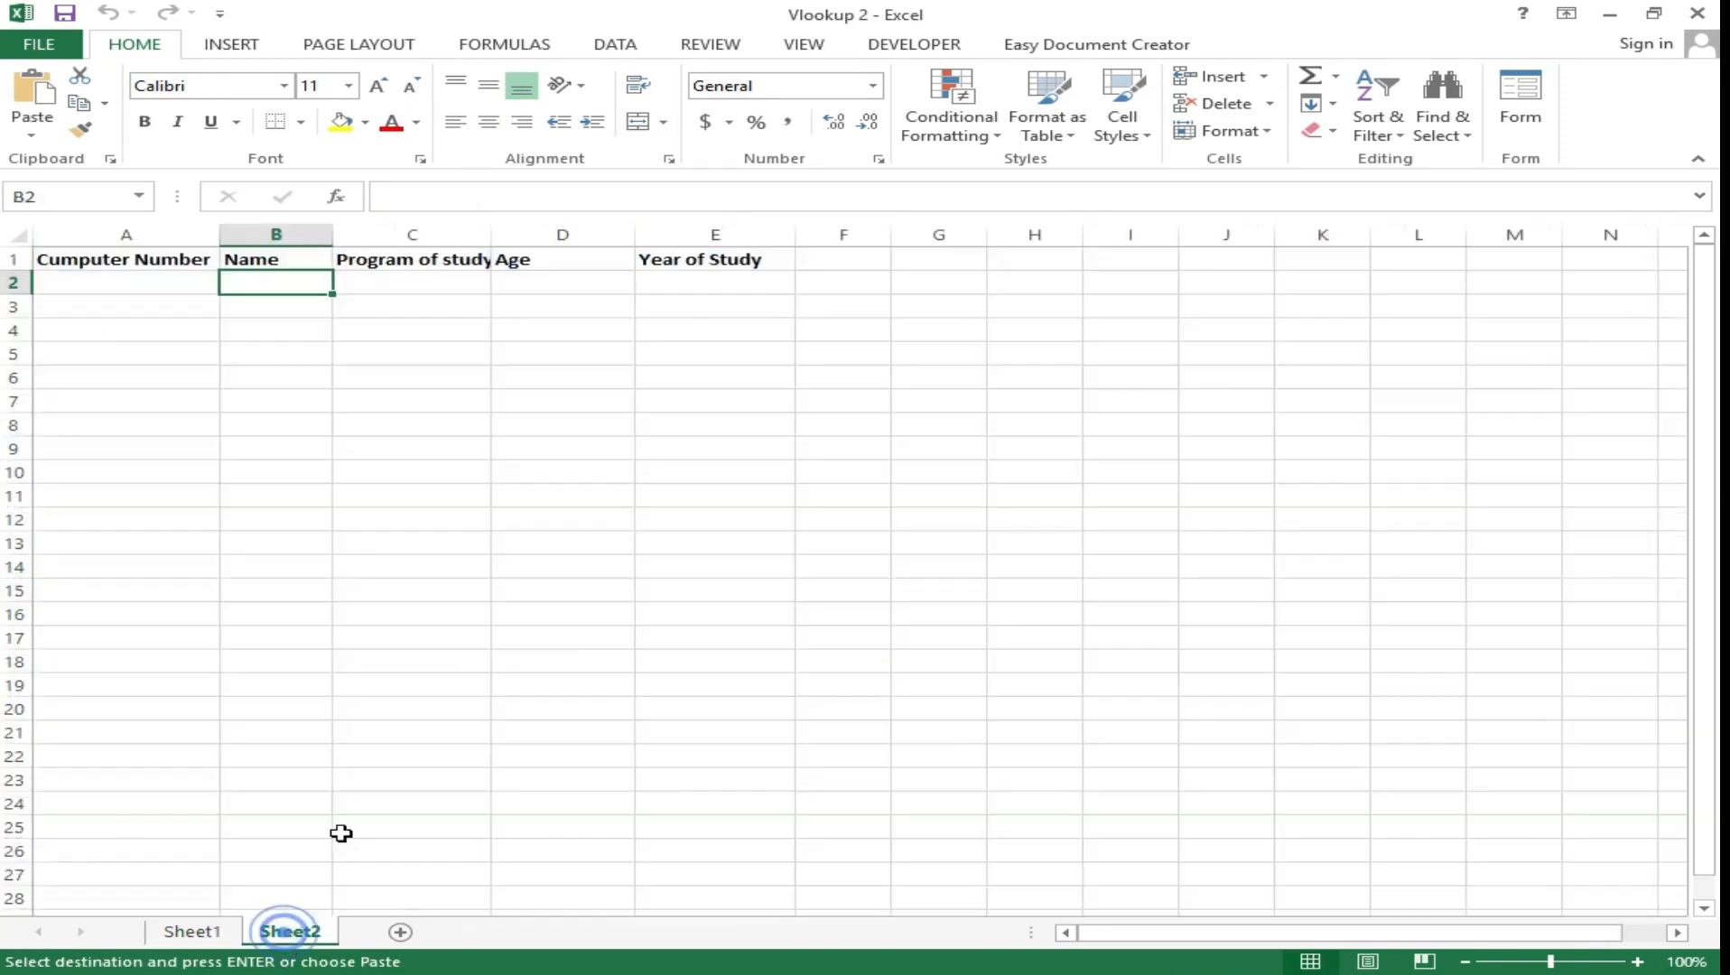
click(122, 282)
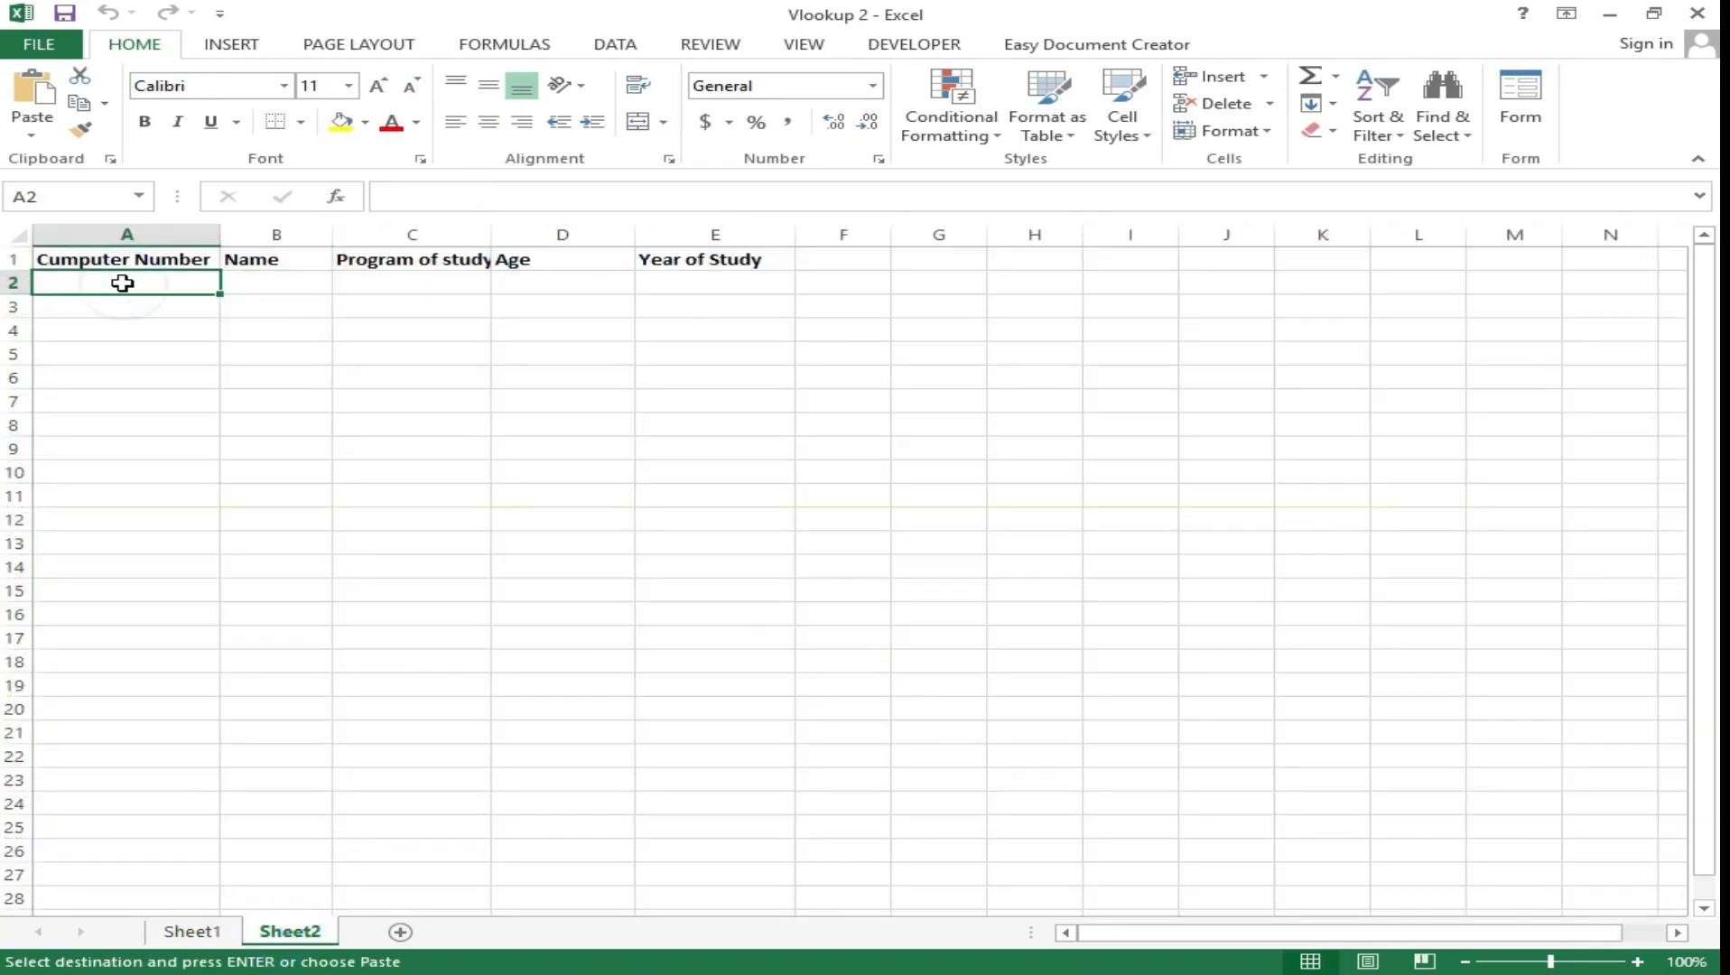
key(ctrl+v)
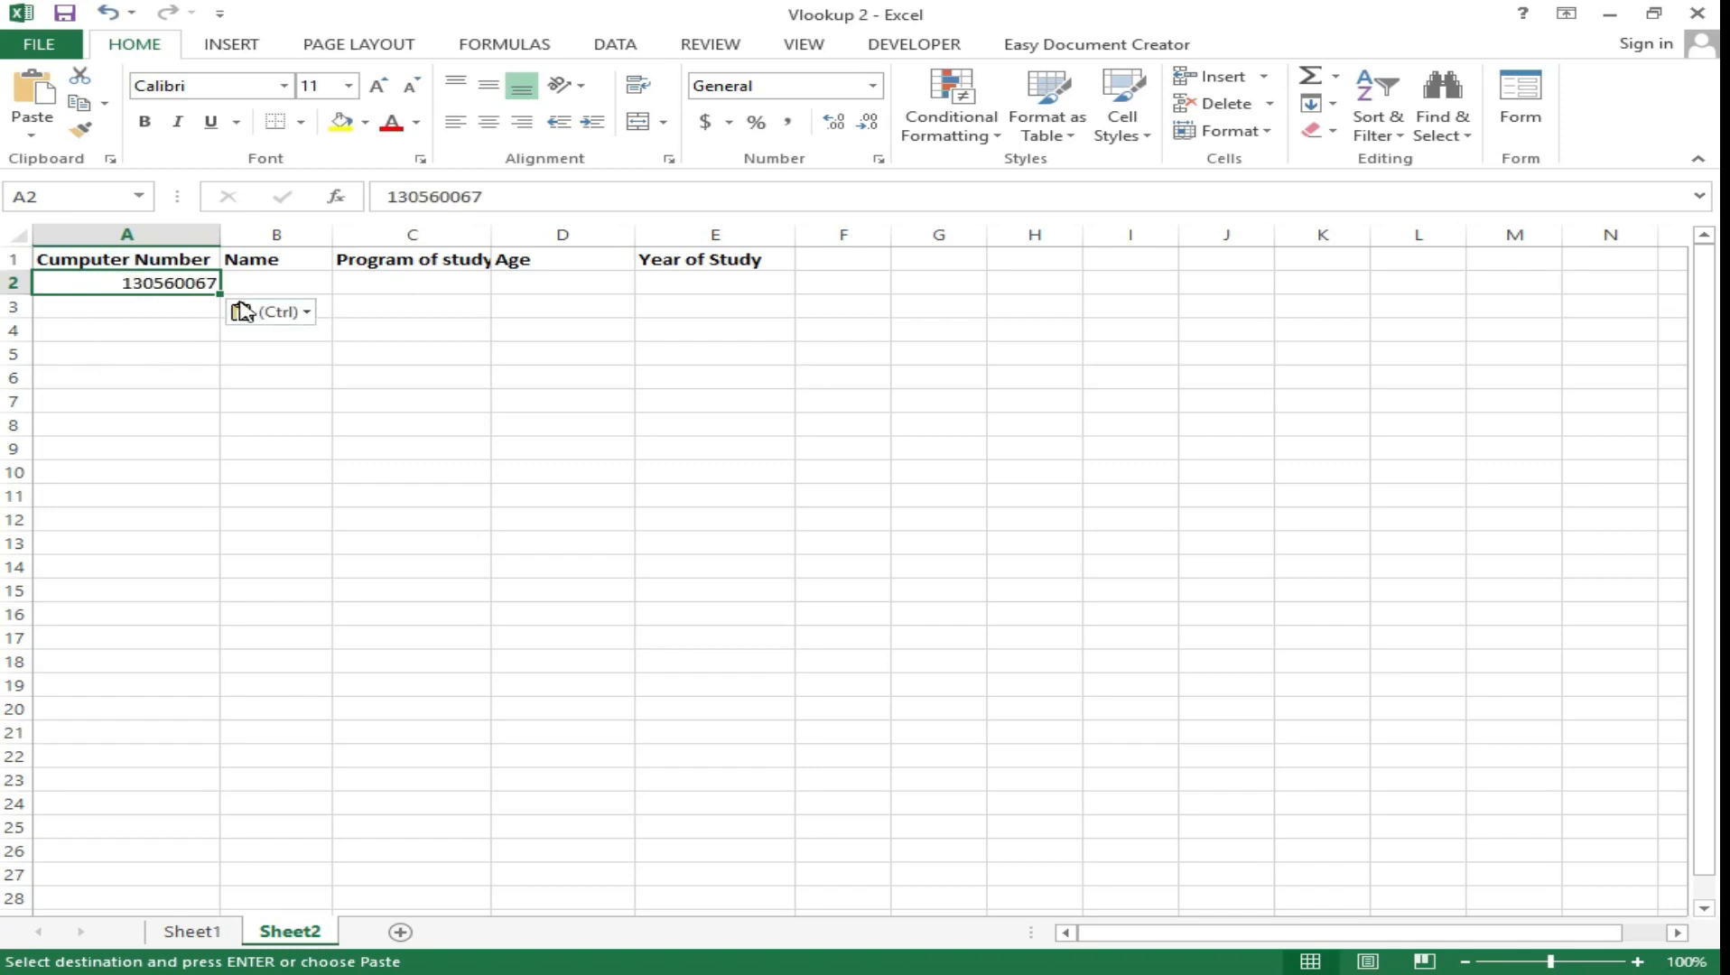
Start a VLOOKUP formula in the Name cell B2 of Sheet2 with A2 as the lookup value.
click(244, 284)
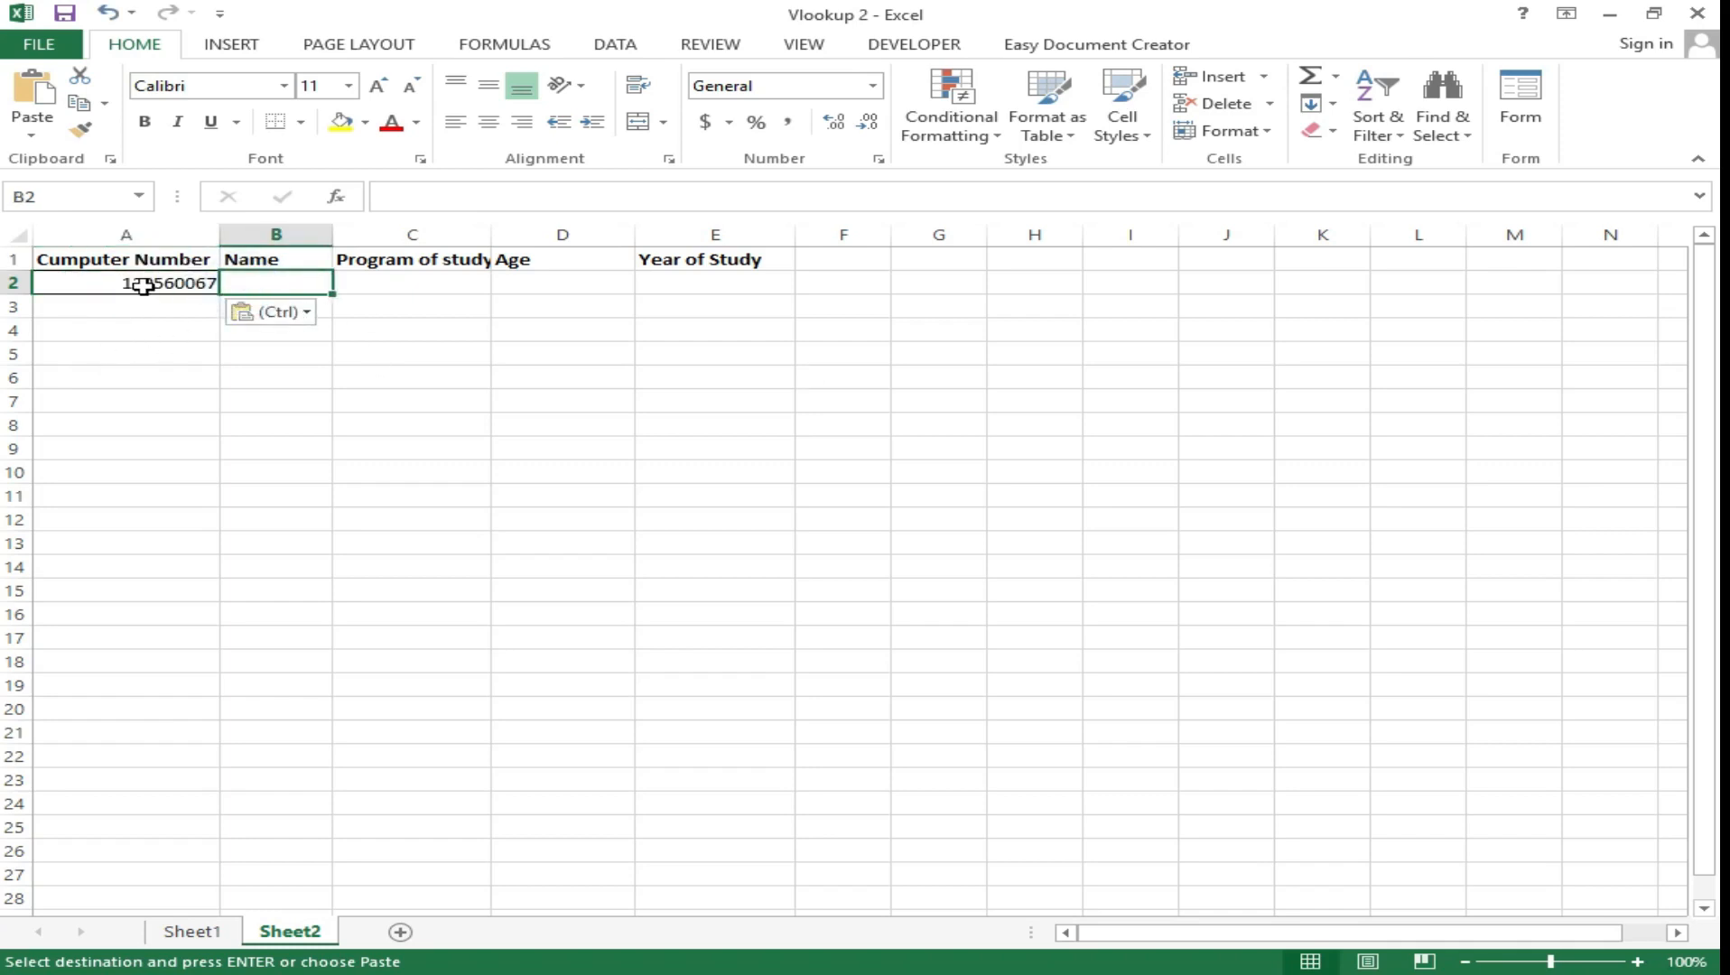
click(143, 285)
click(280, 283)
click(192, 932)
click(290, 932)
text(=v)
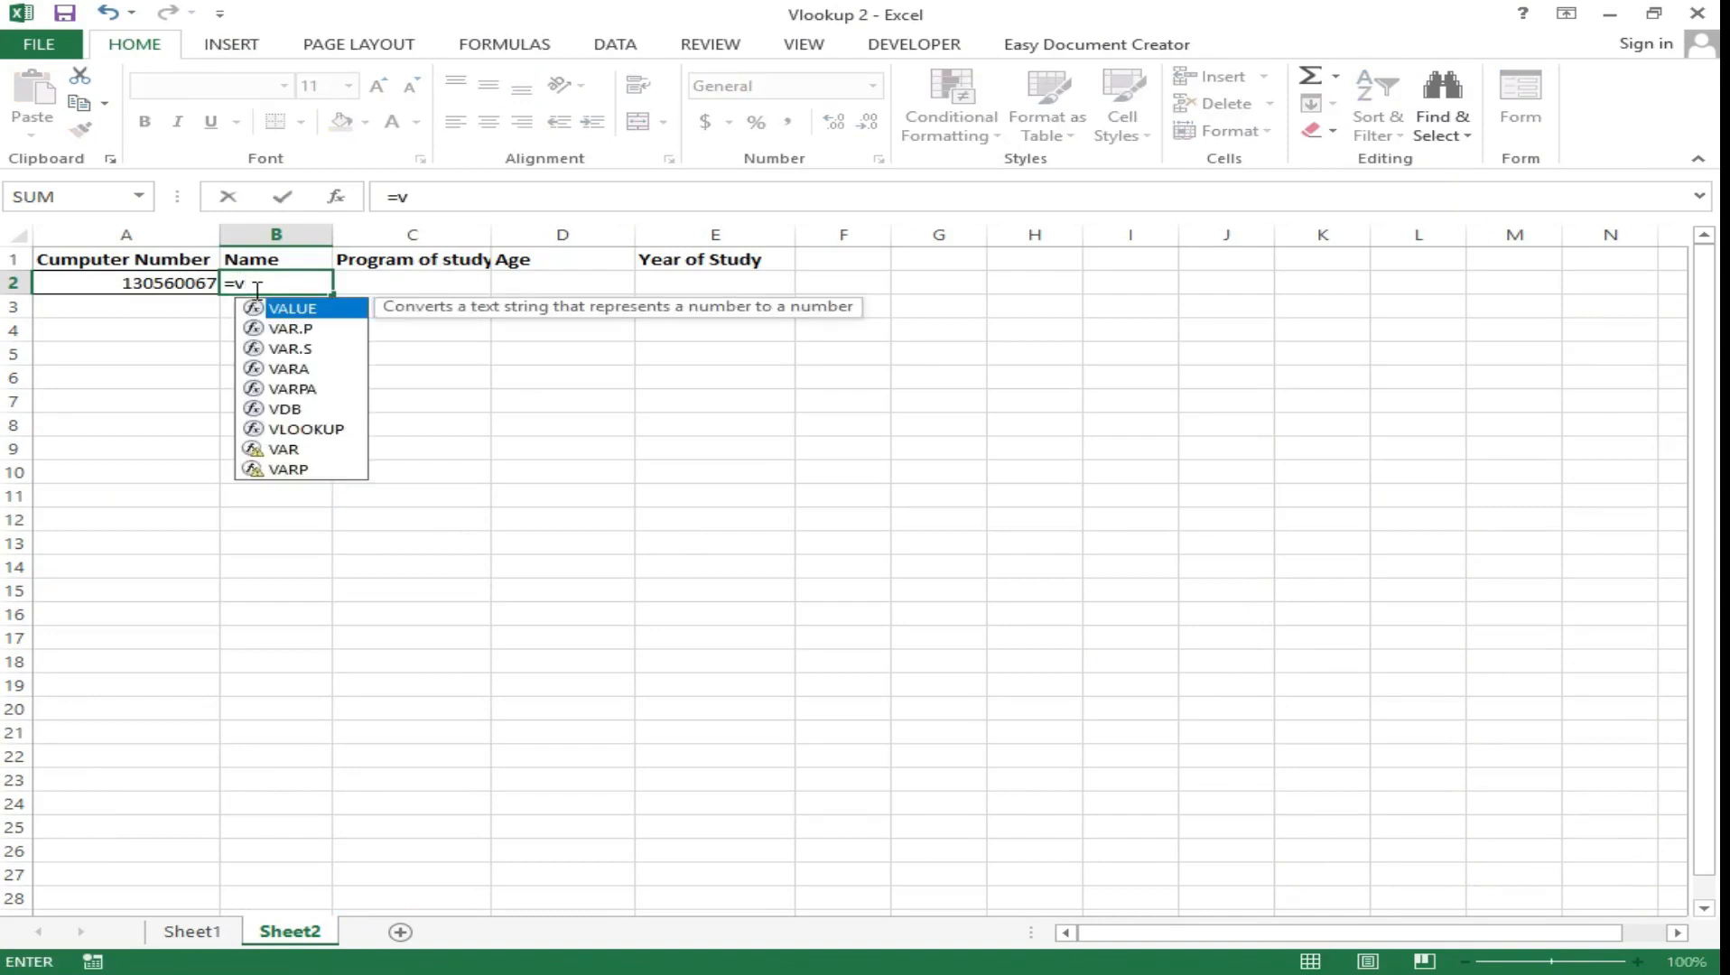
key(Down)
key(Down)
key(Down)
key(Down)
key(Down)
key(Down)
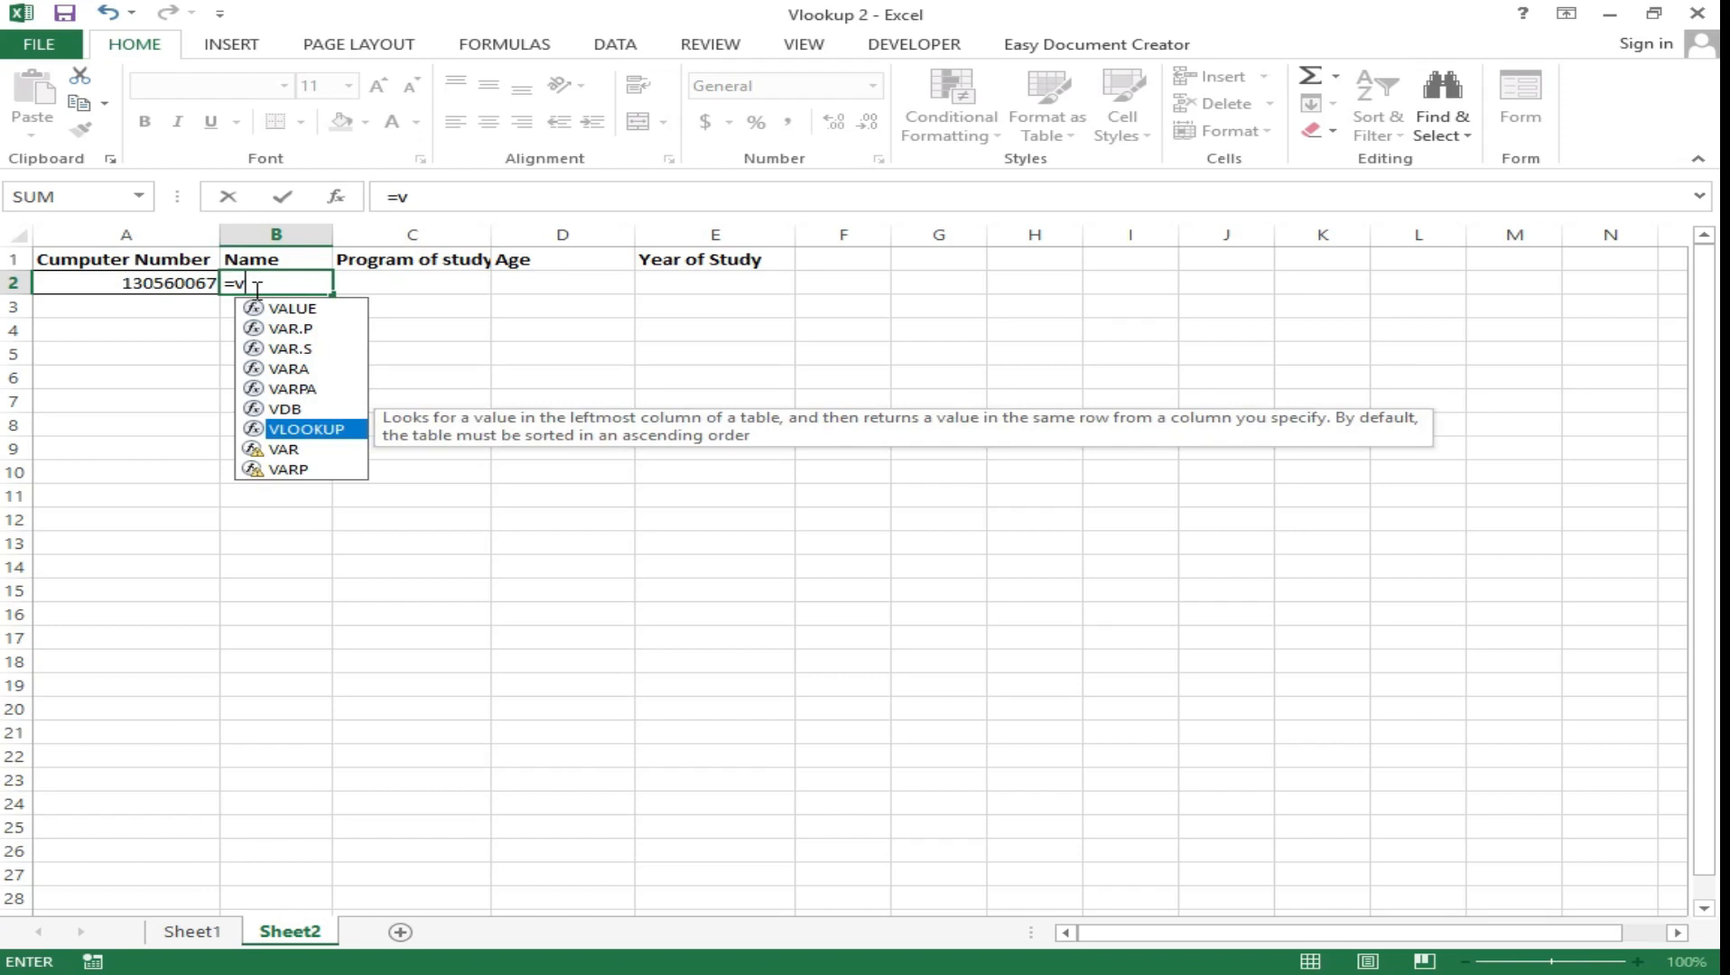
key(Tab)
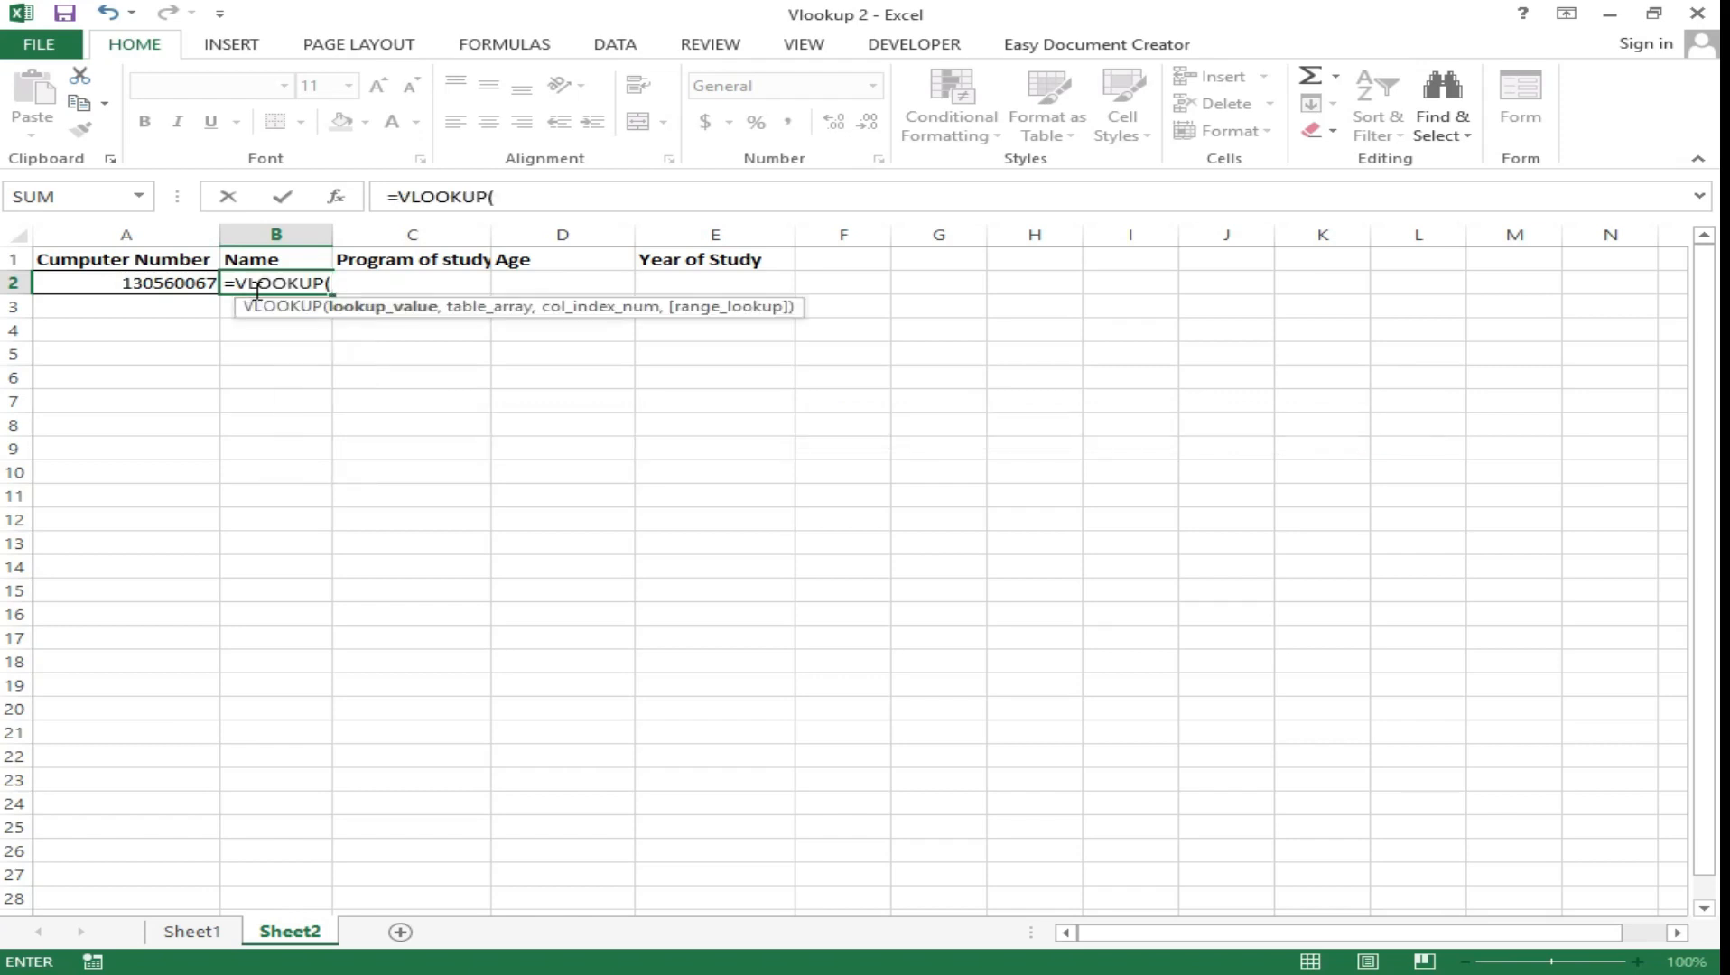
click(160, 282)
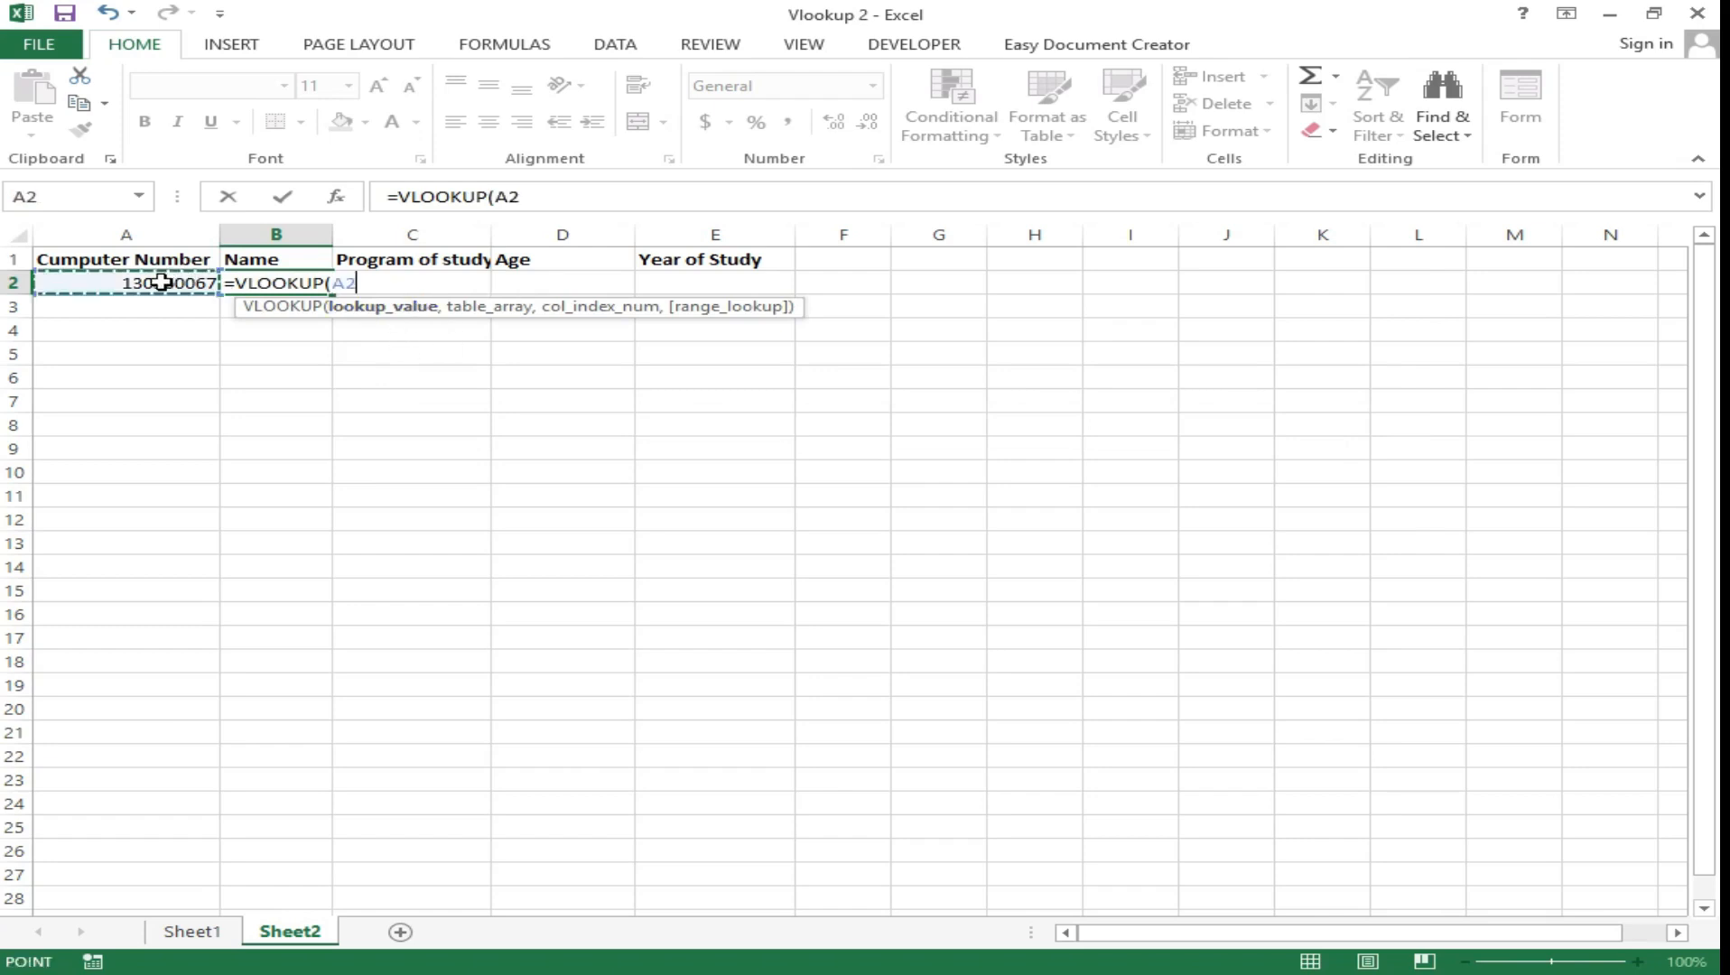
text(,)
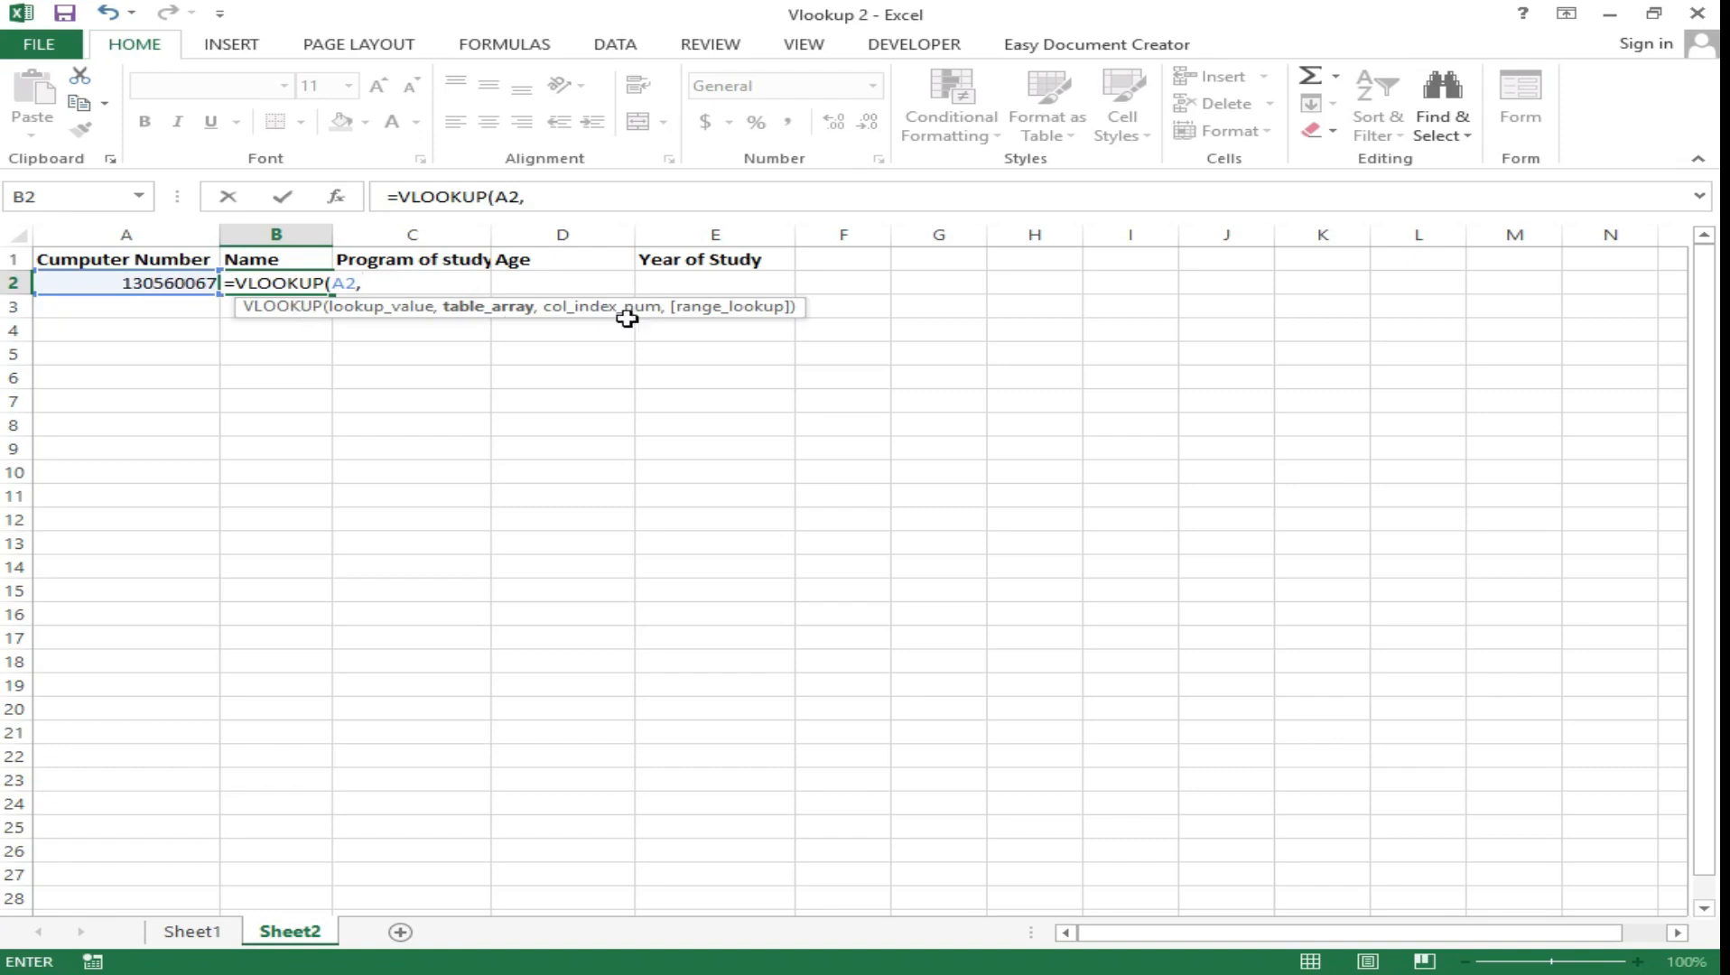
Set the VLOOKUP table array to the student records in Sheet1!A3:H45.
click(193, 932)
click(139, 313)
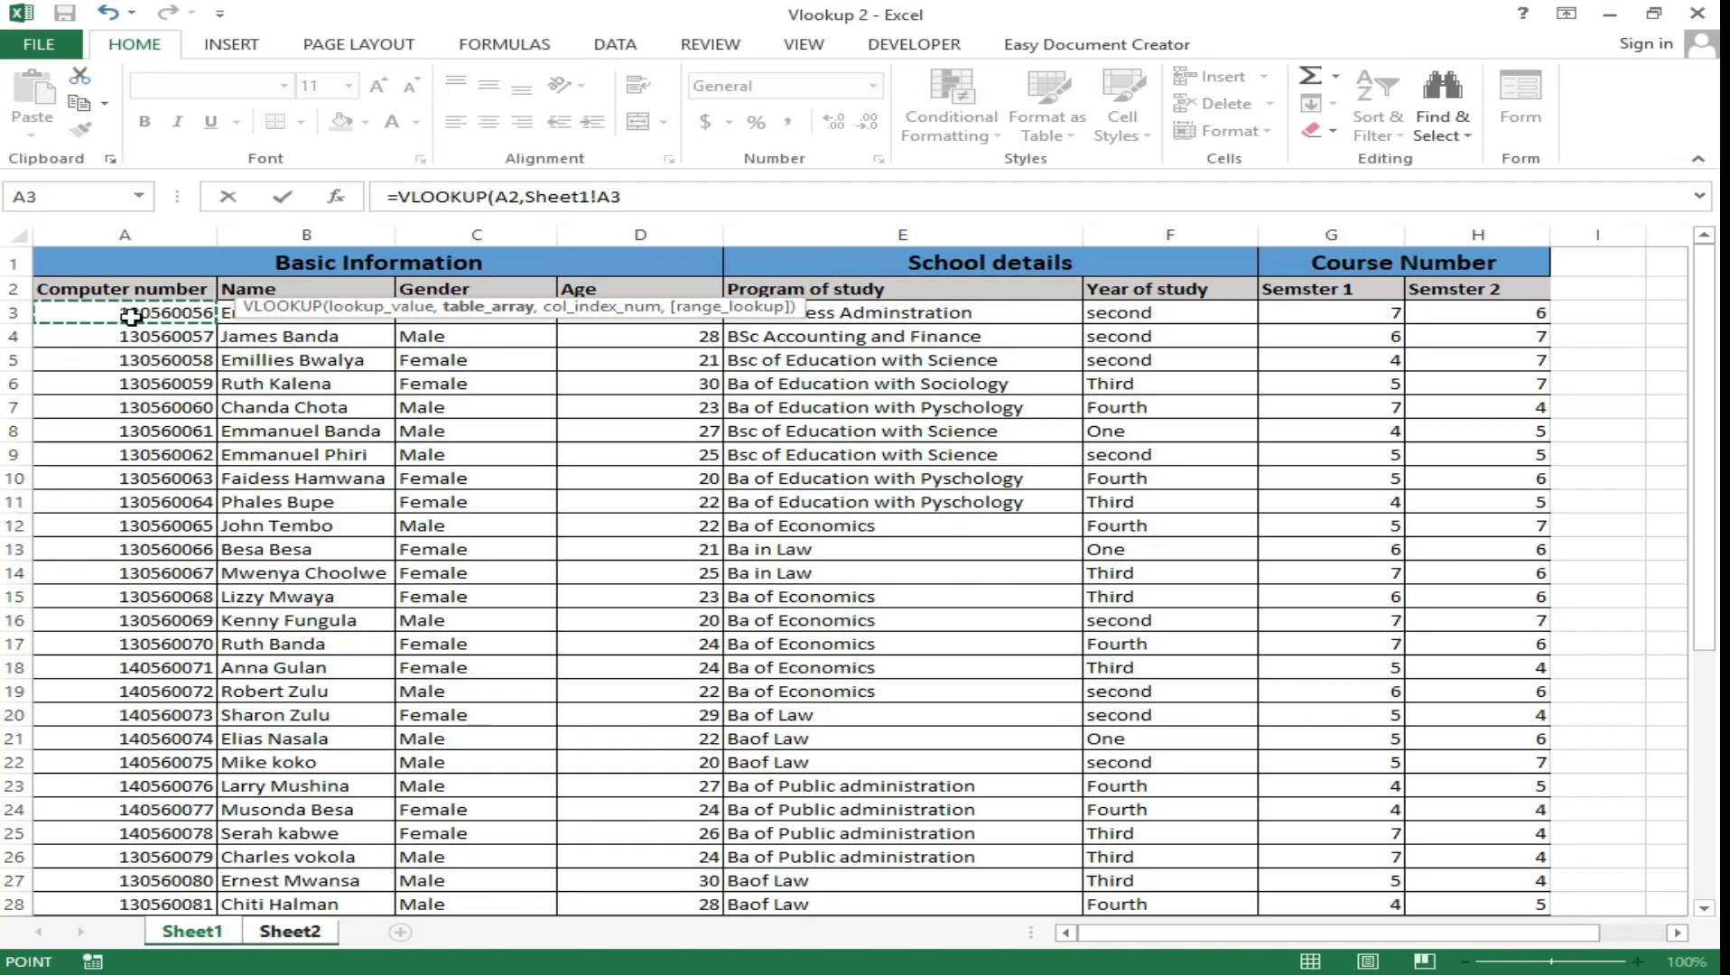
key(ctrl+shift+End)
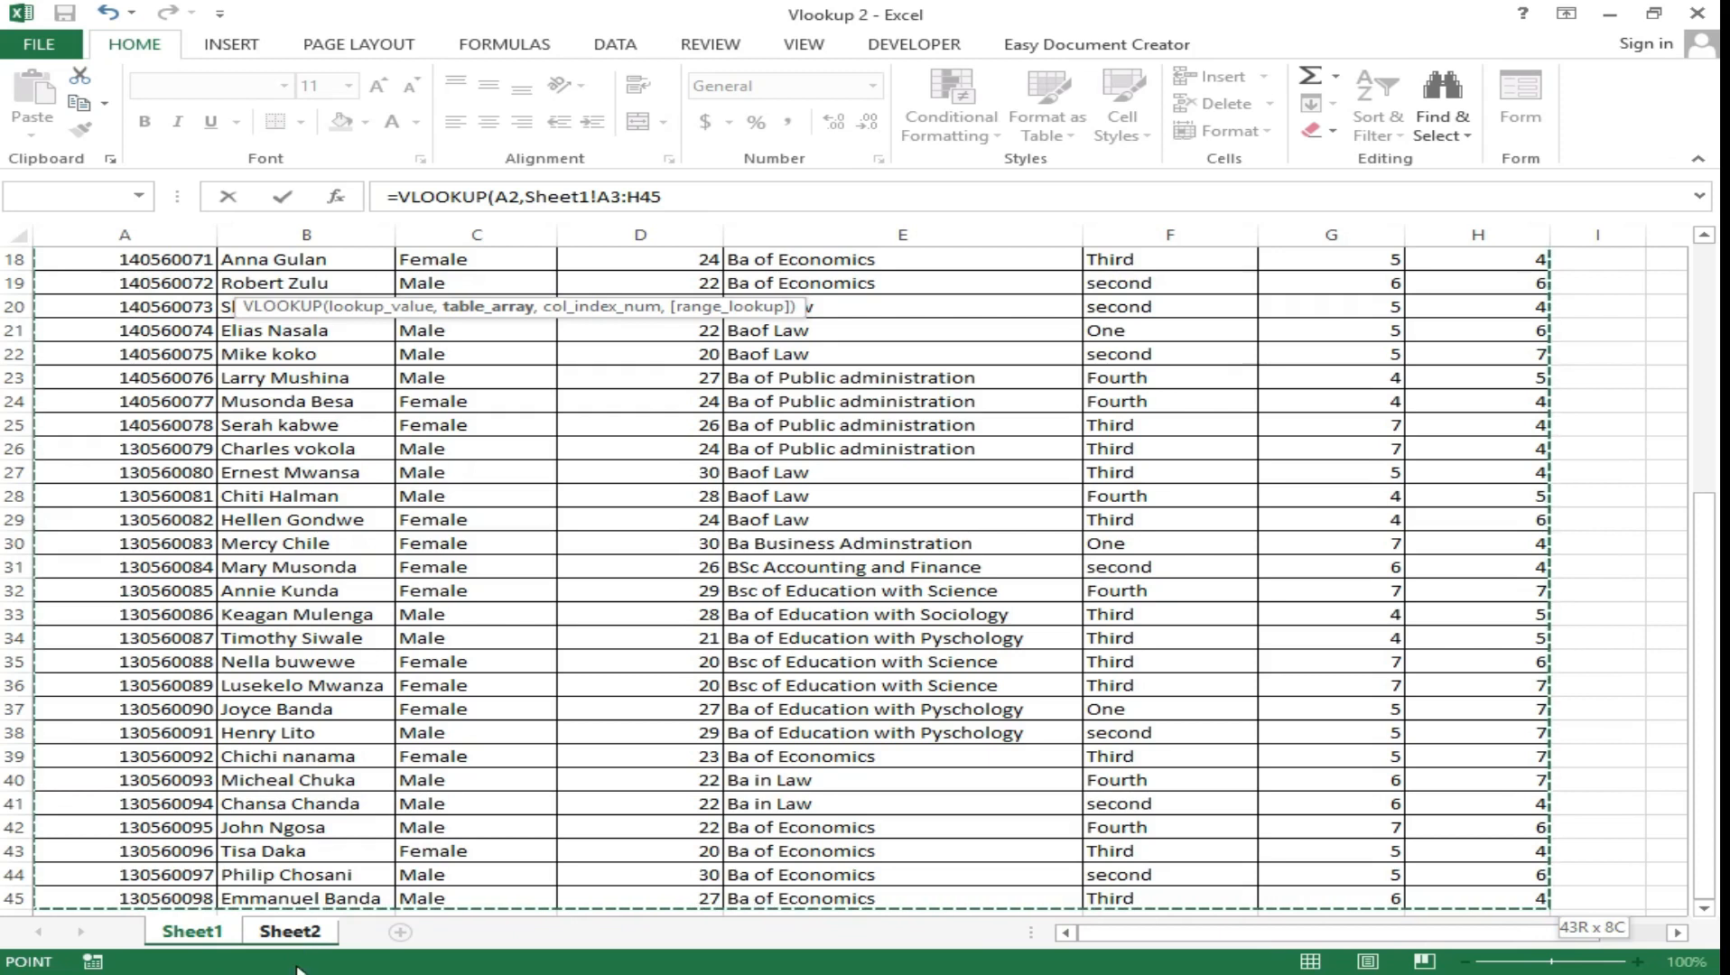
click(684, 194)
drag(1699, 558, 1678, 298)
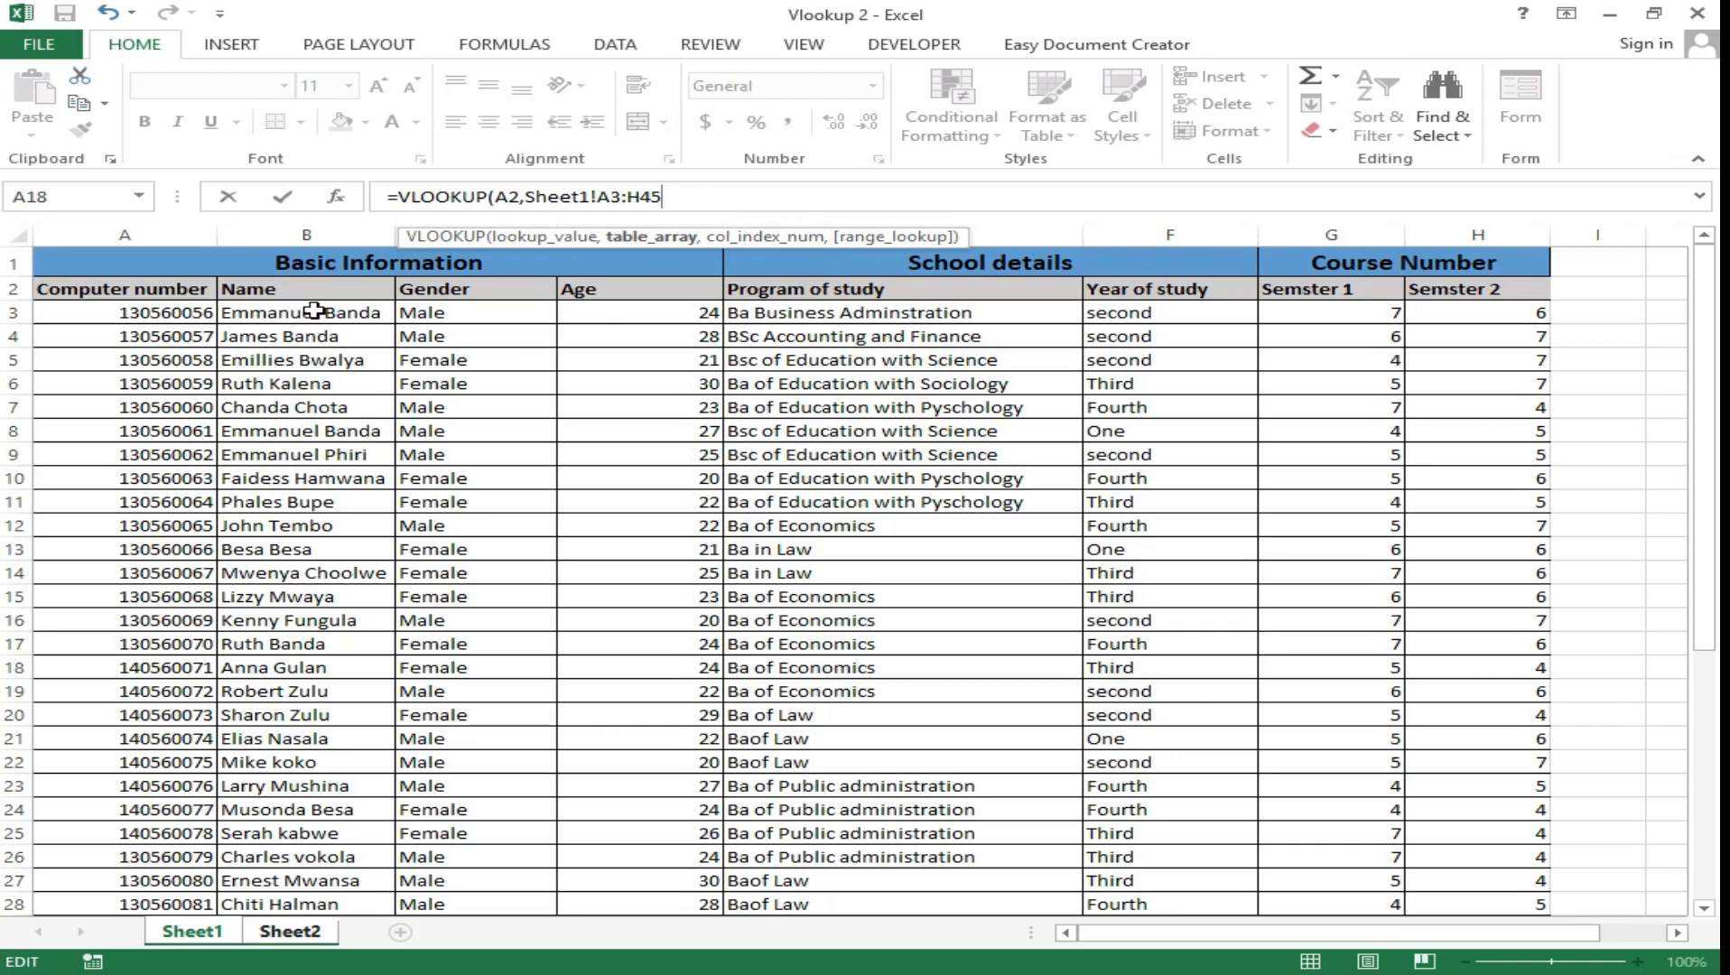
Complete the VLOOKUP with column index 2 and exact match FALSE, and autofit the Name column's width on Sheet2.
text(,2,)
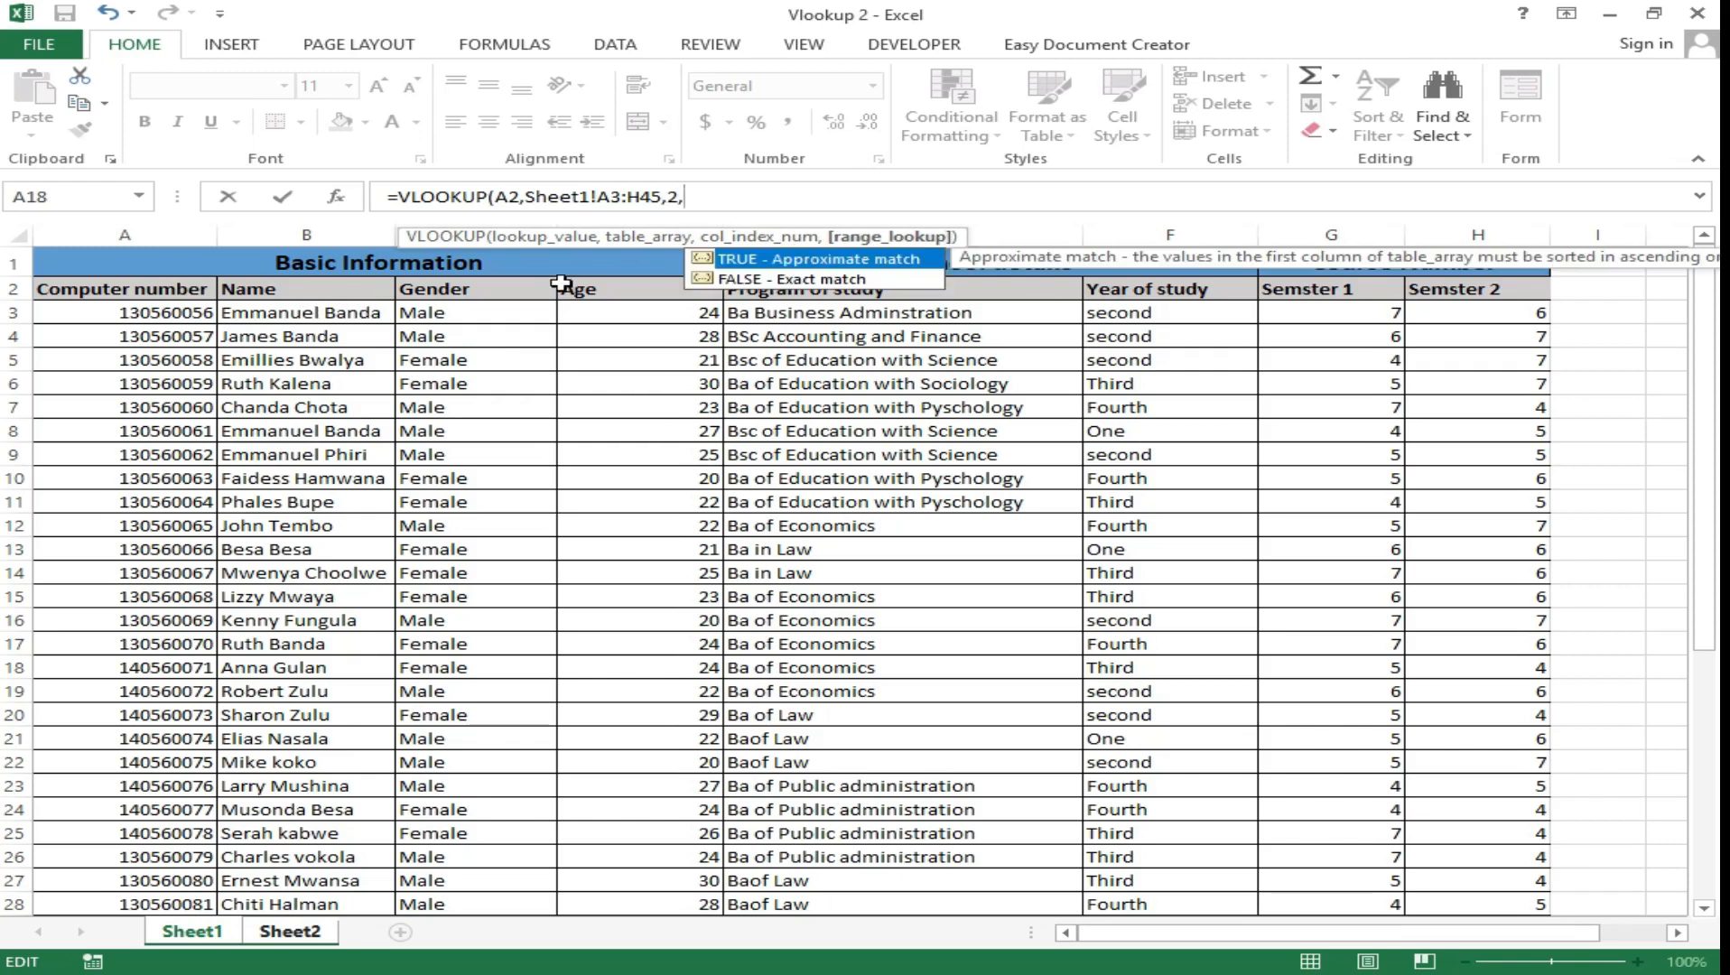
double_click(738, 281)
click(751, 198)
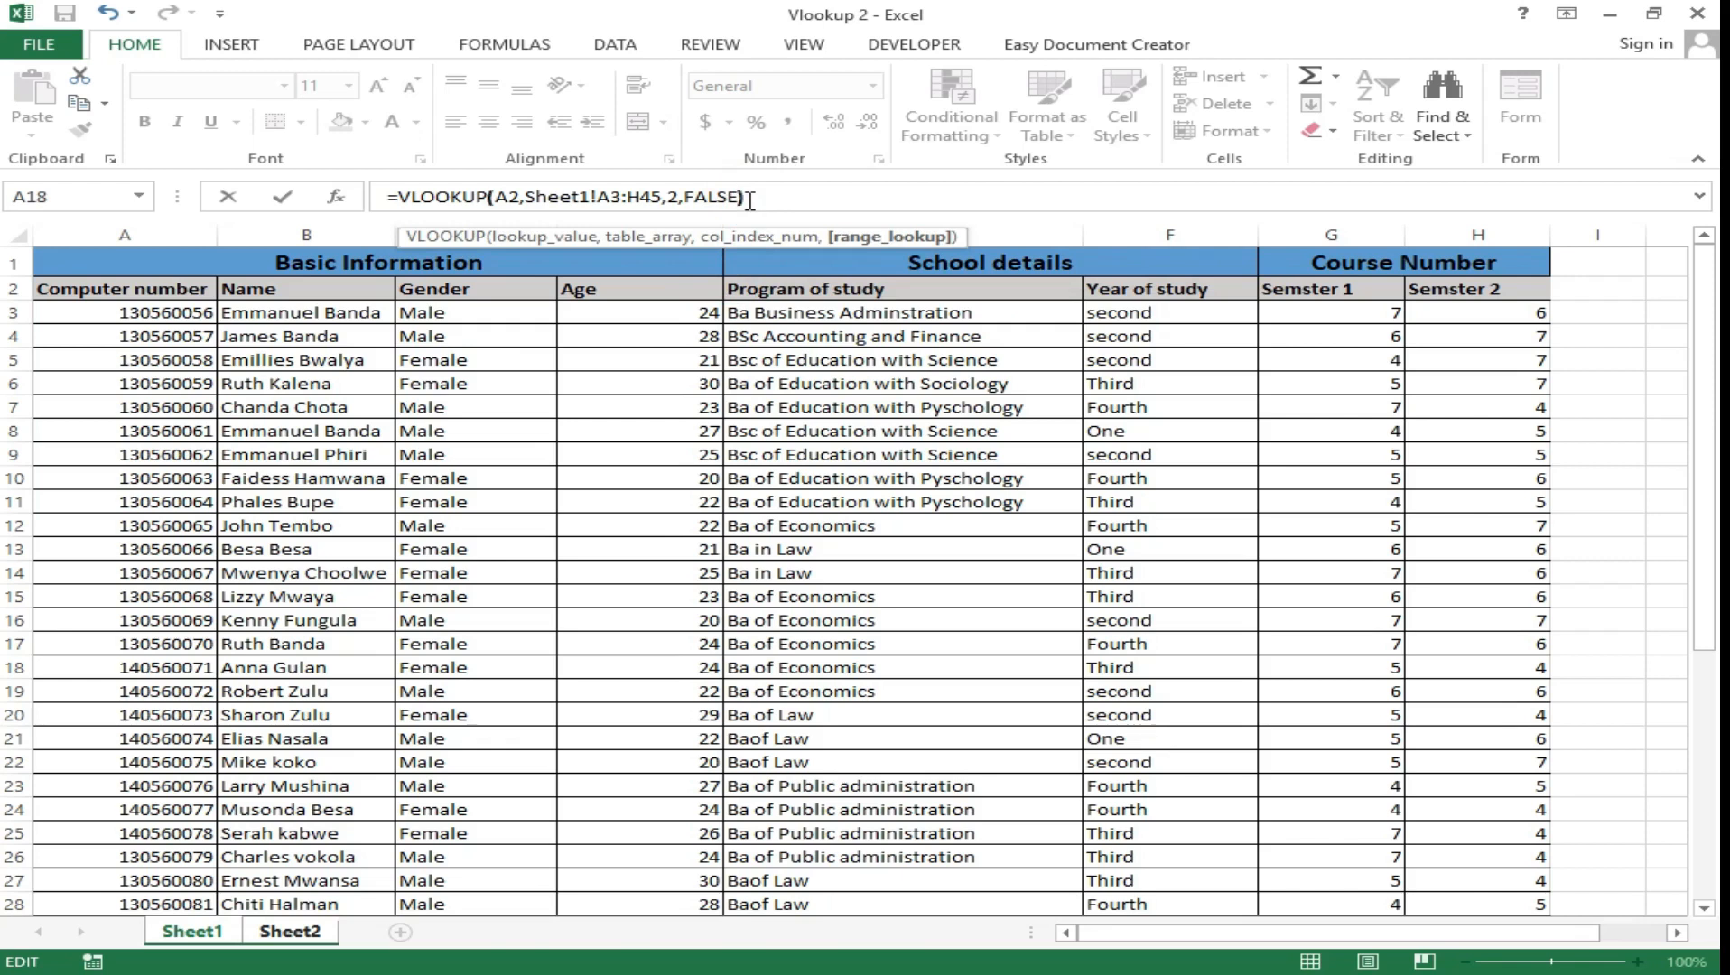
text())
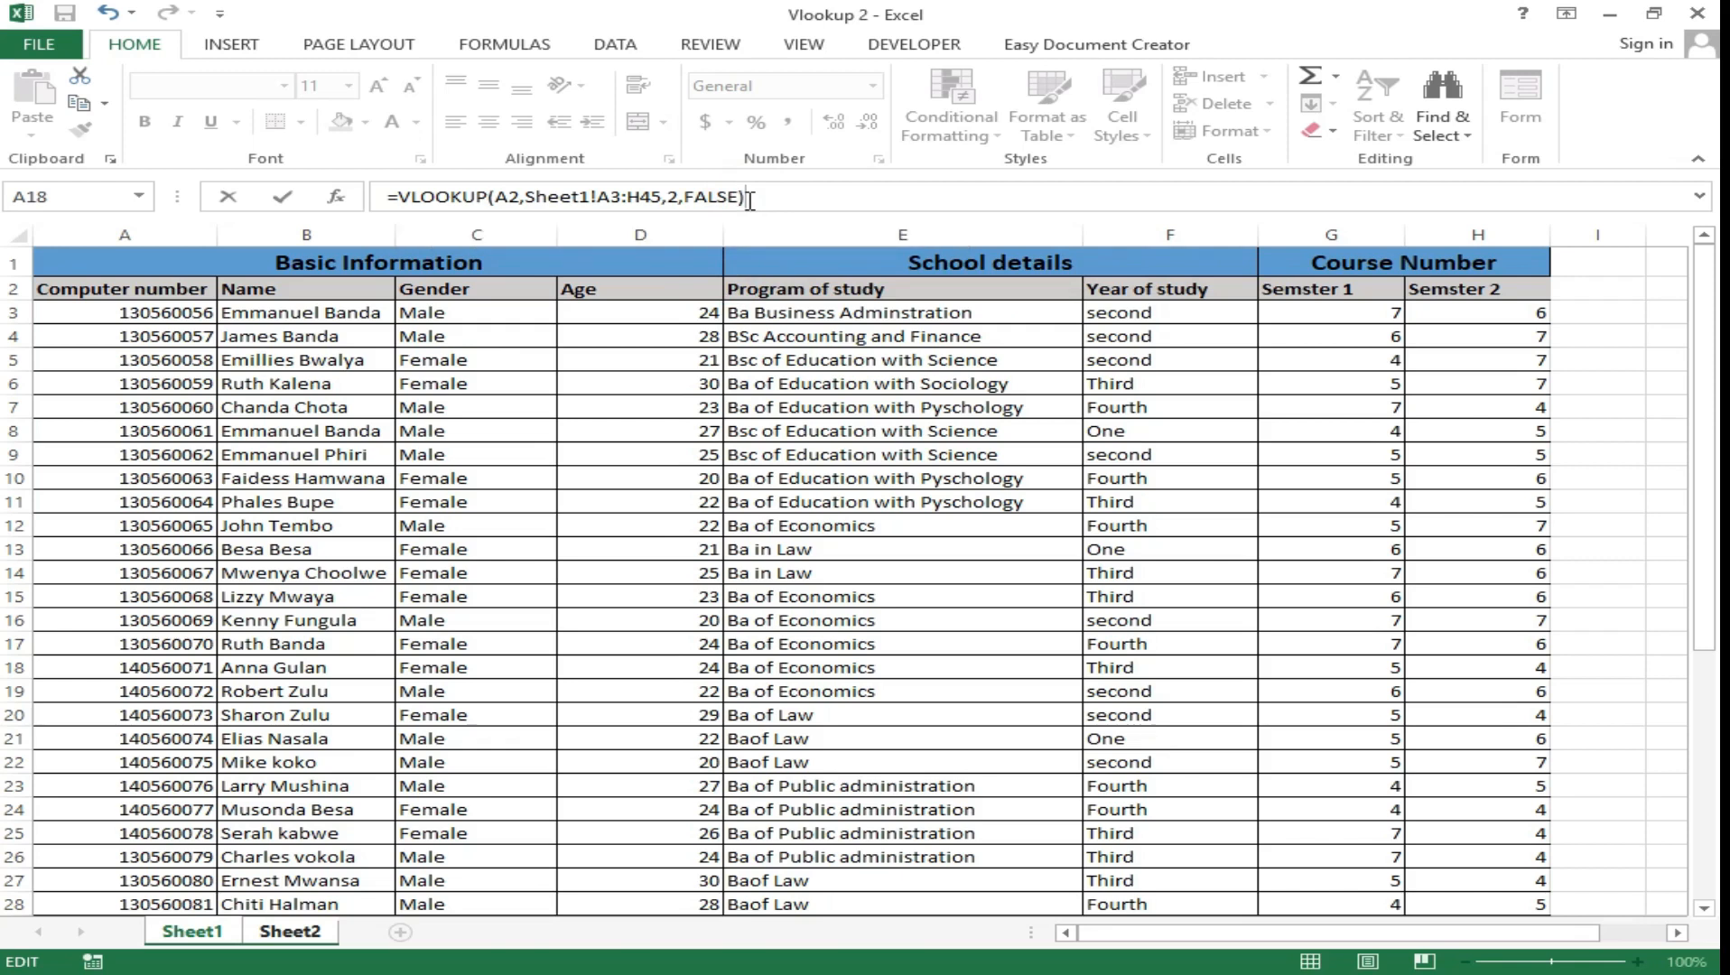
key(Return)
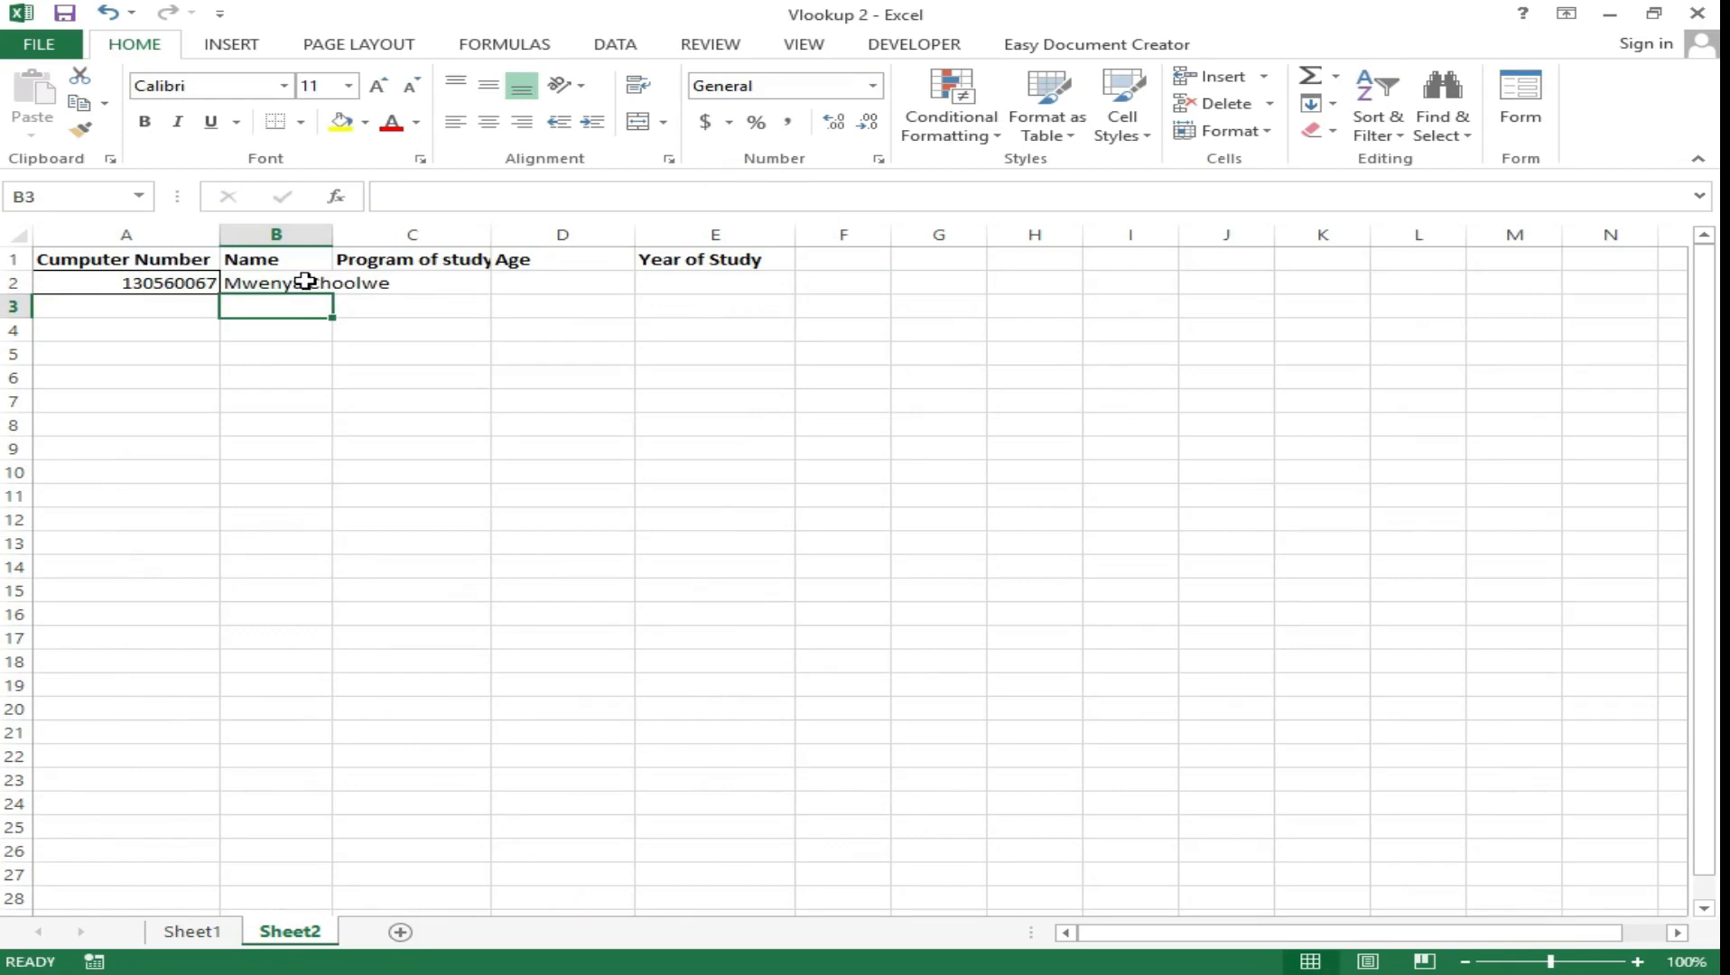
double_click(332, 234)
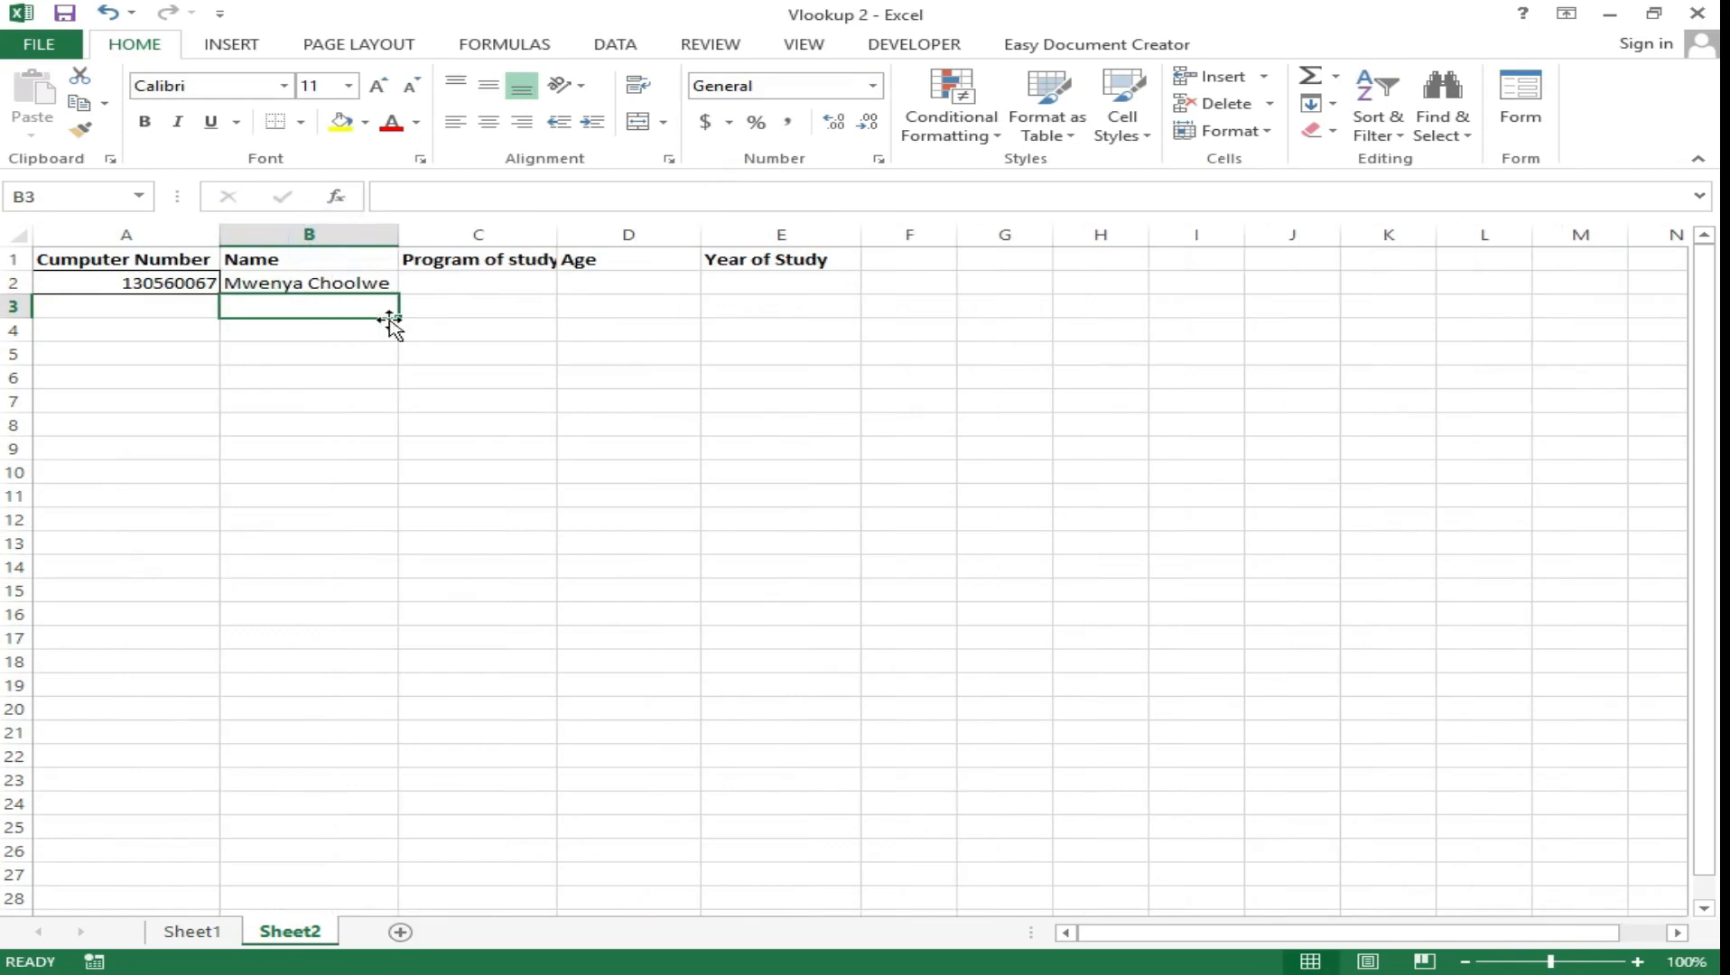
Compare the name returned in B2 of Sheet2 with the matching computer number's record in row 14 of Sheet1.
click(348, 283)
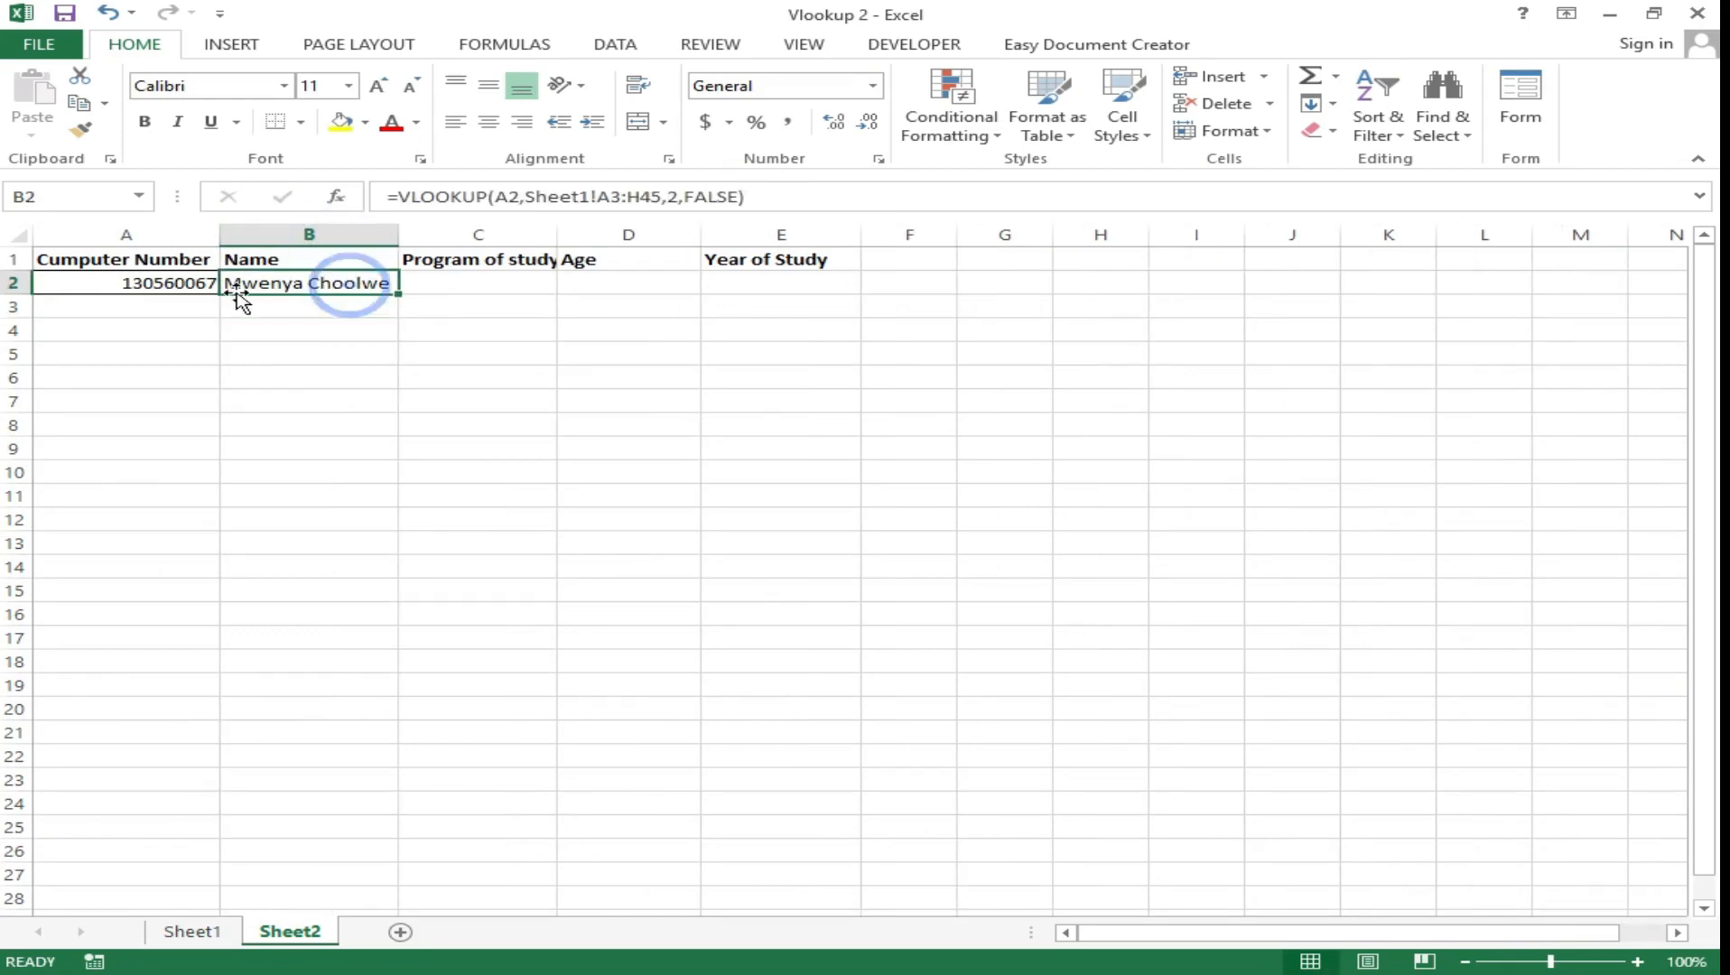
click(139, 285)
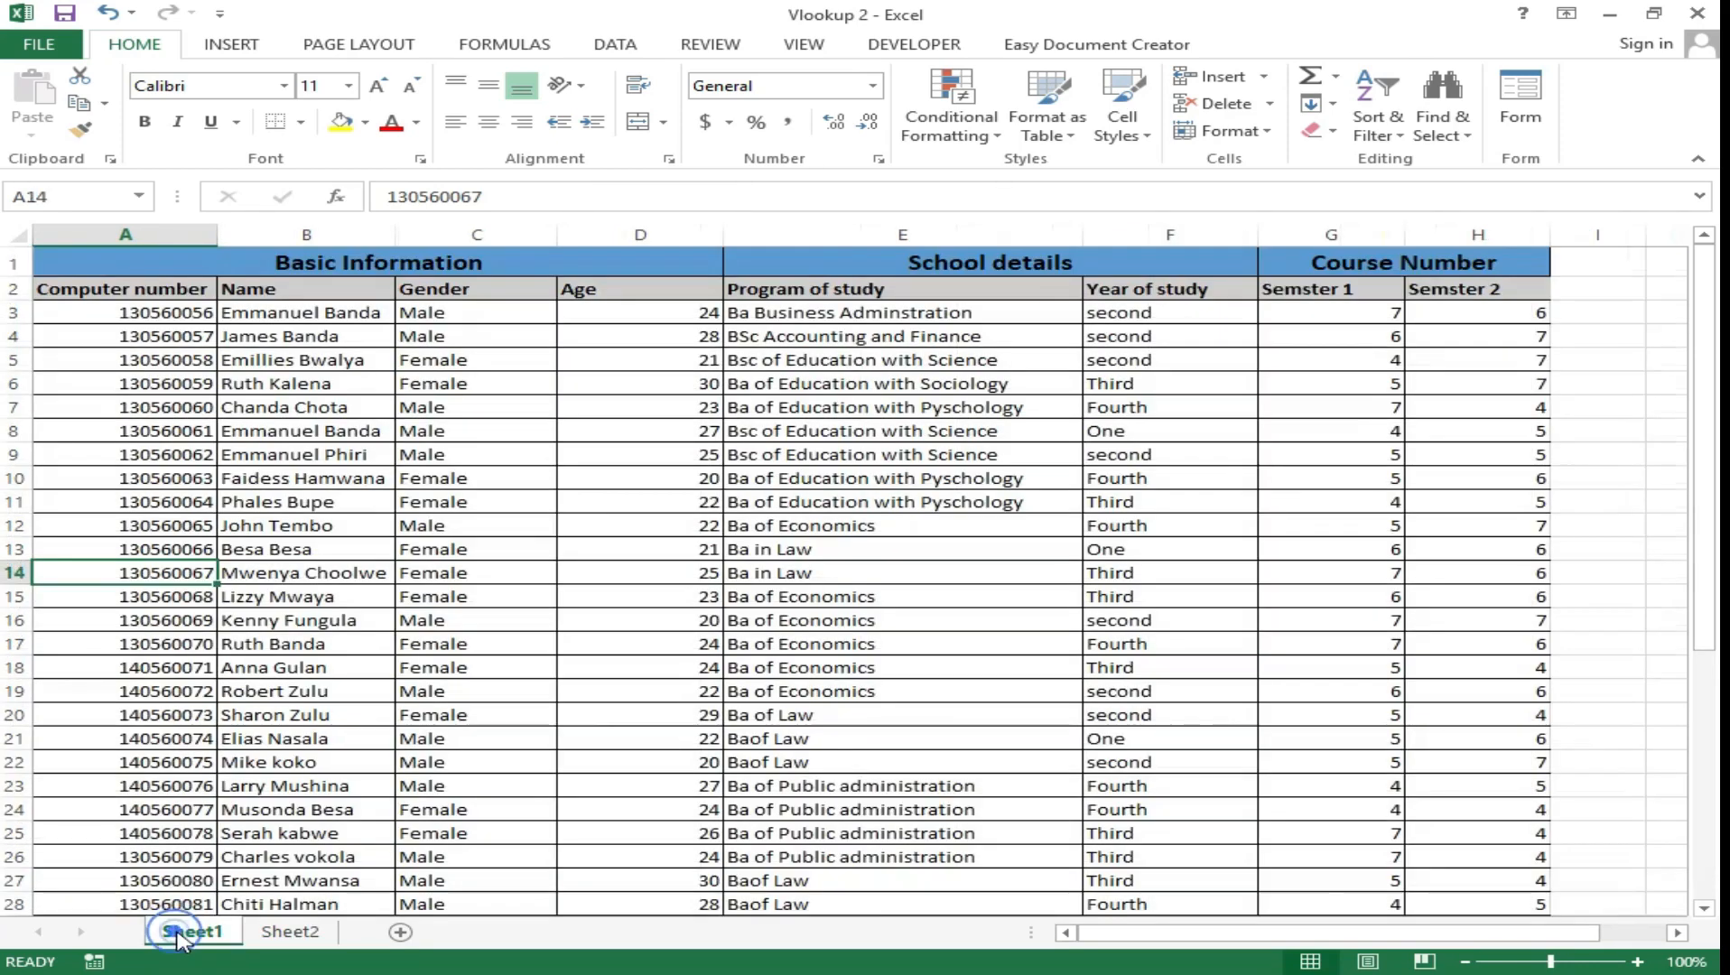
click(184, 935)
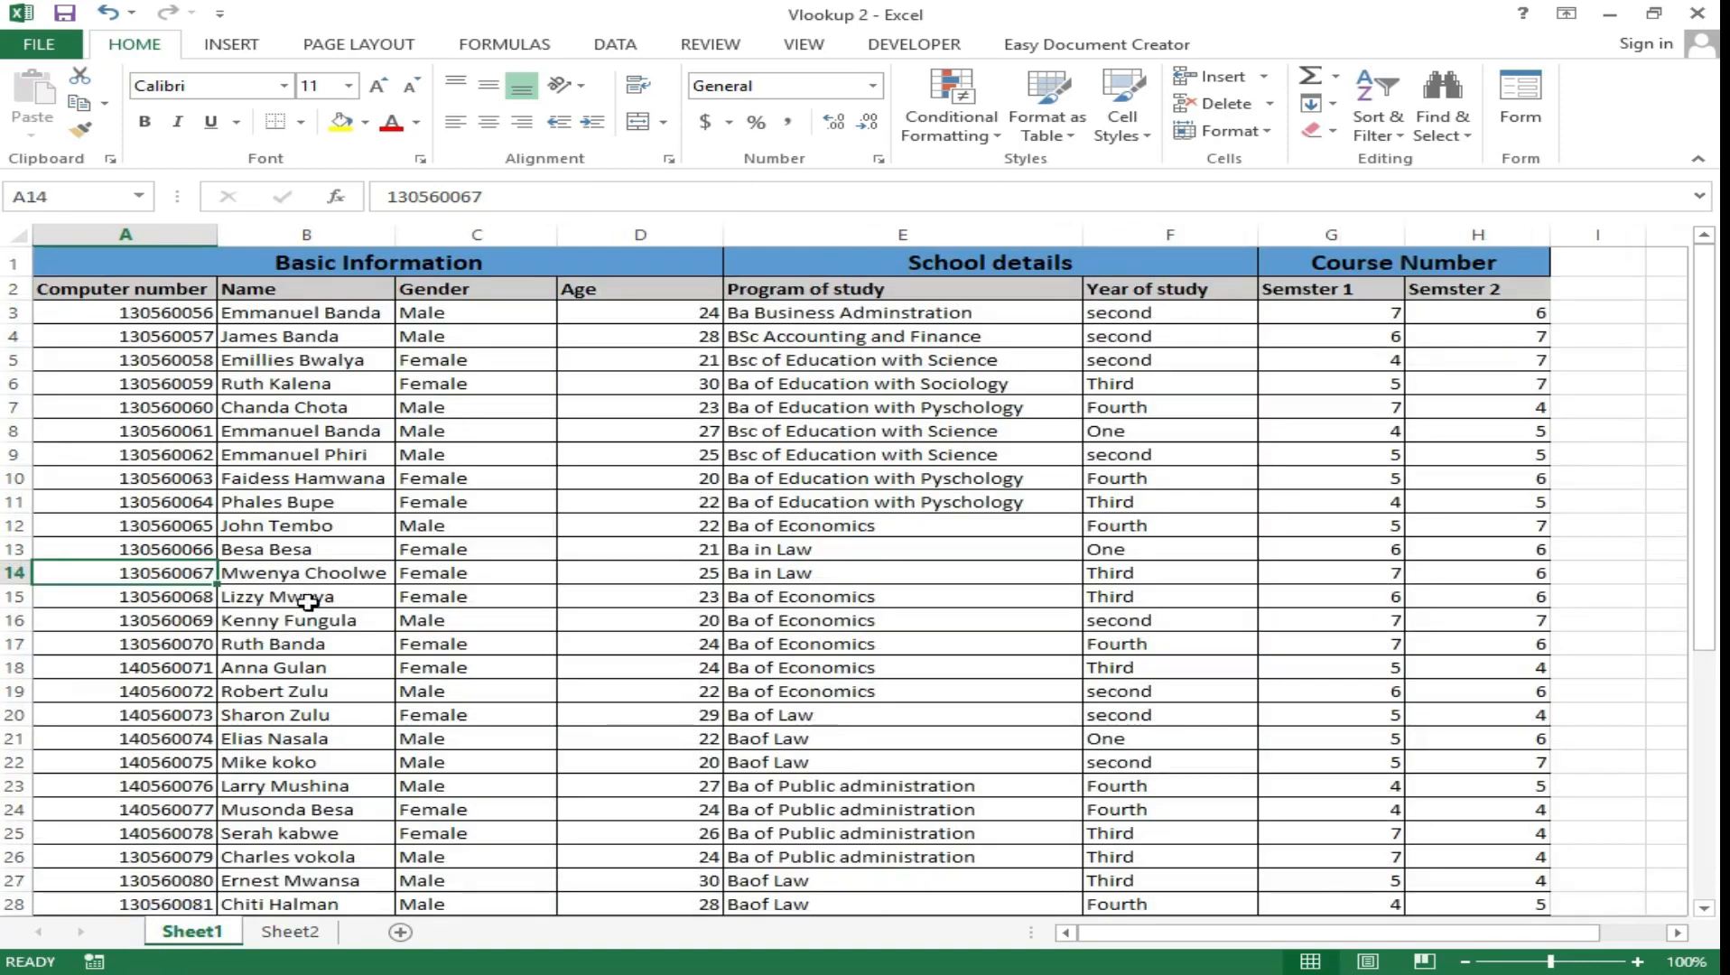
click(293, 578)
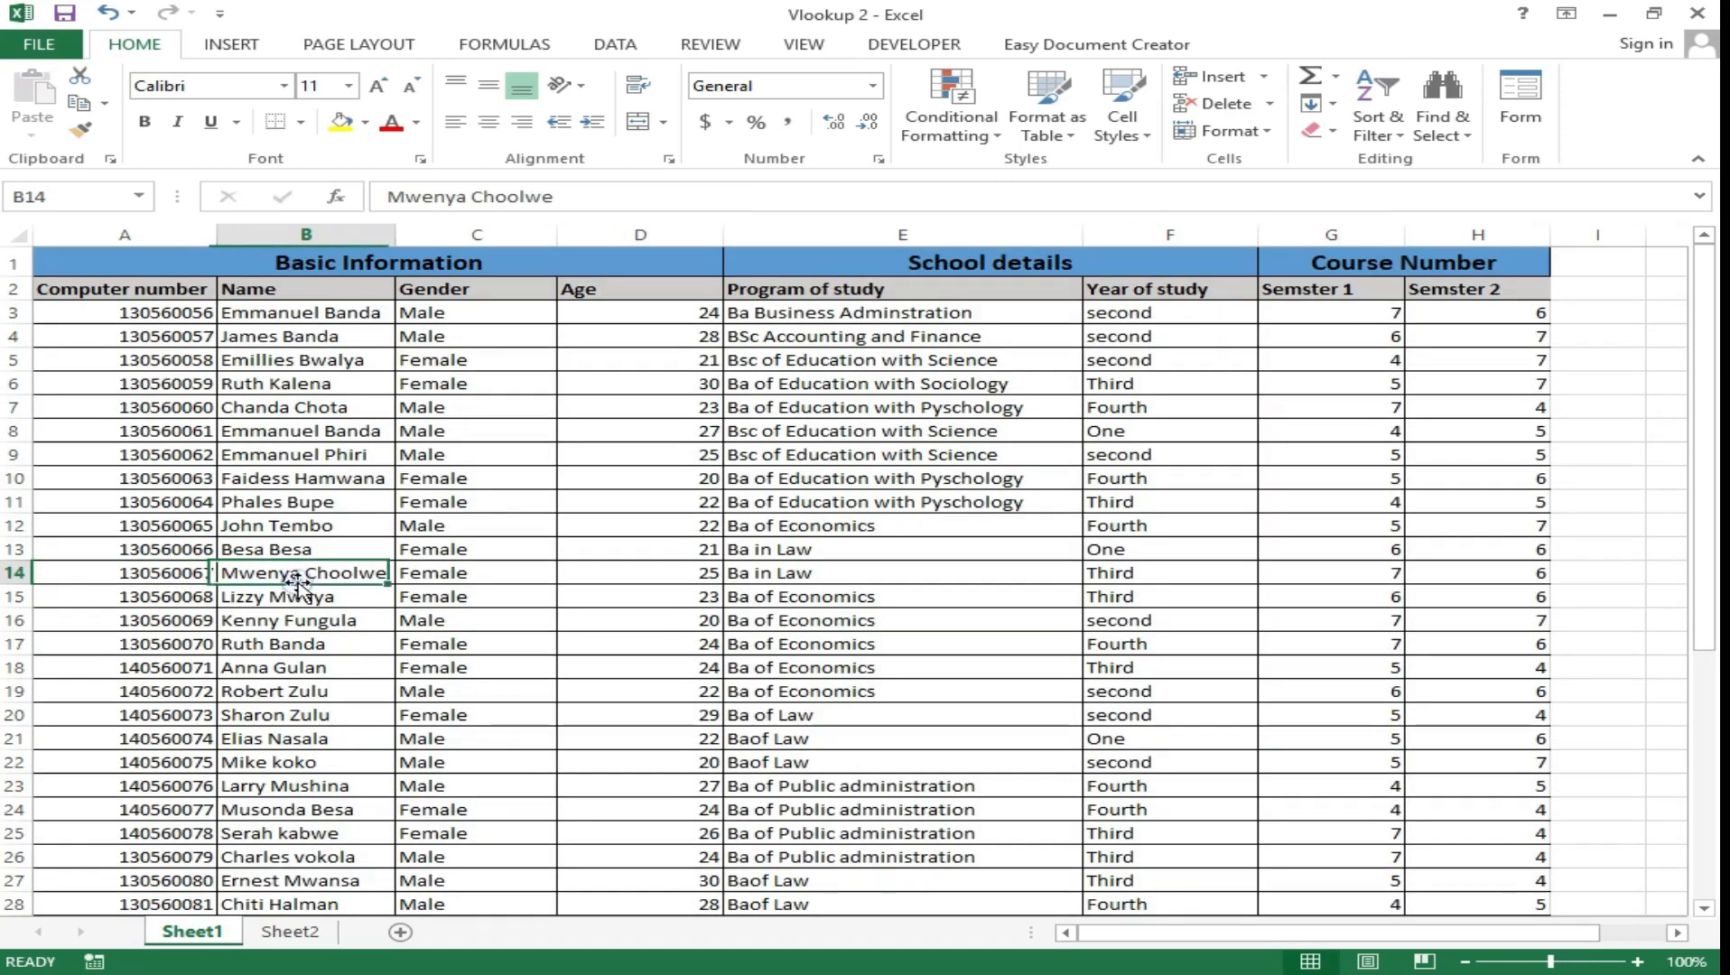
click(92, 579)
click(287, 931)
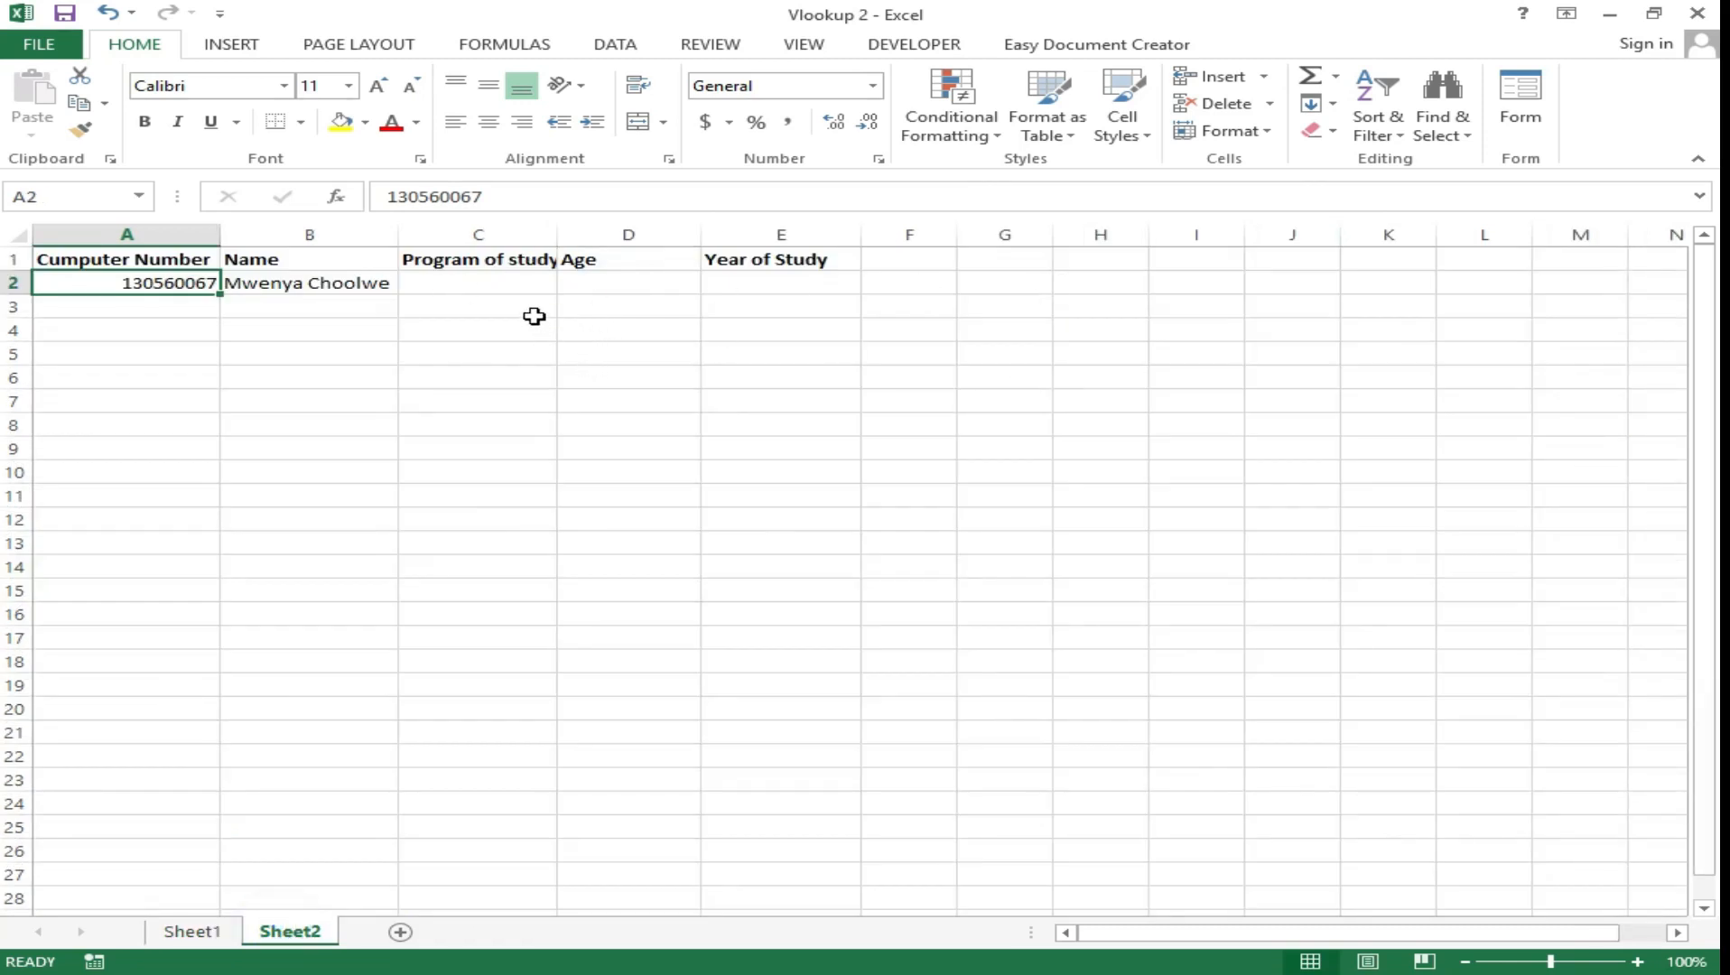
click(298, 286)
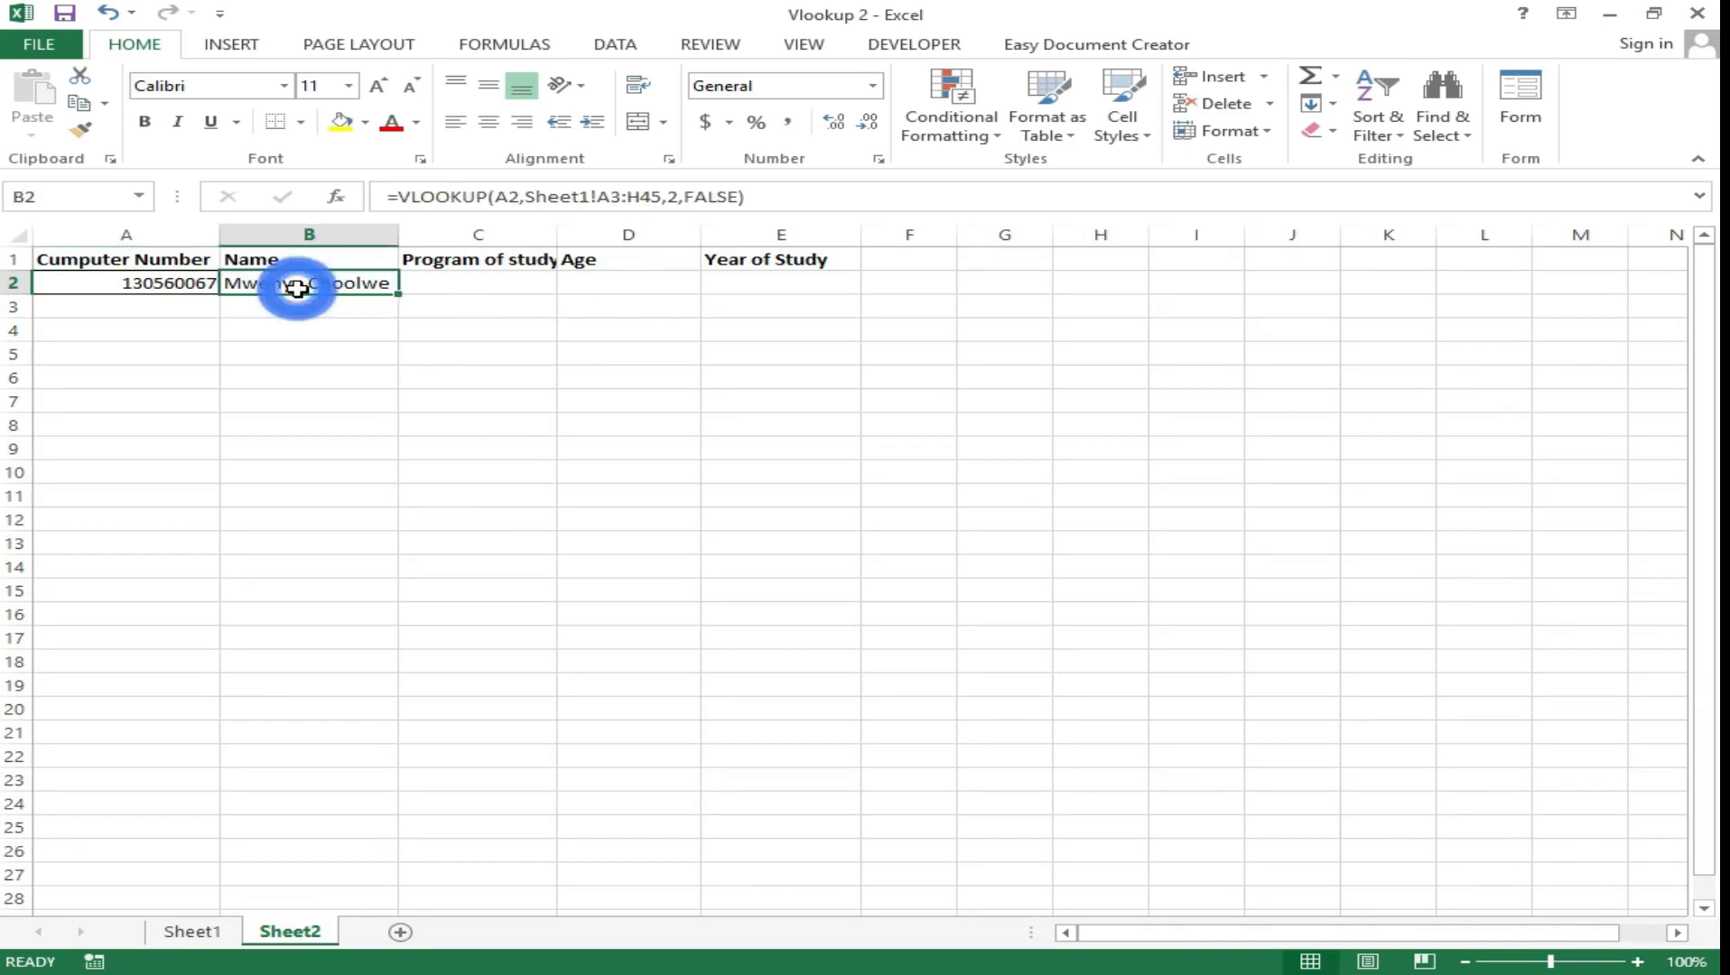
click(497, 193)
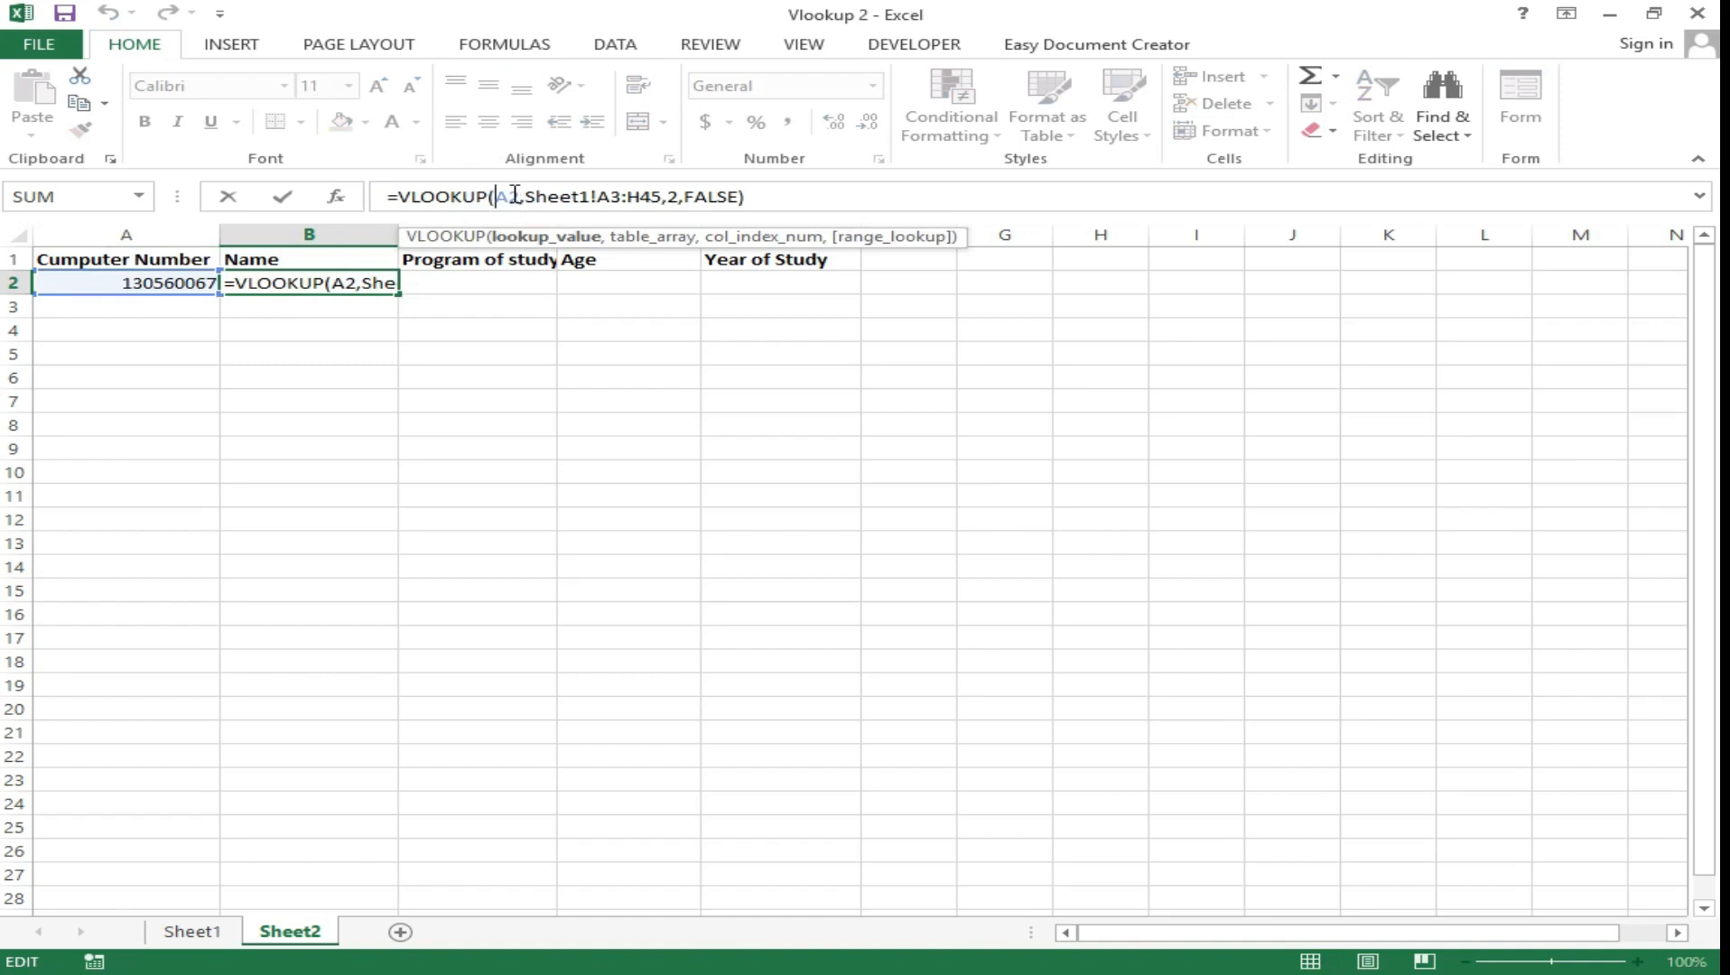
click(446, 285)
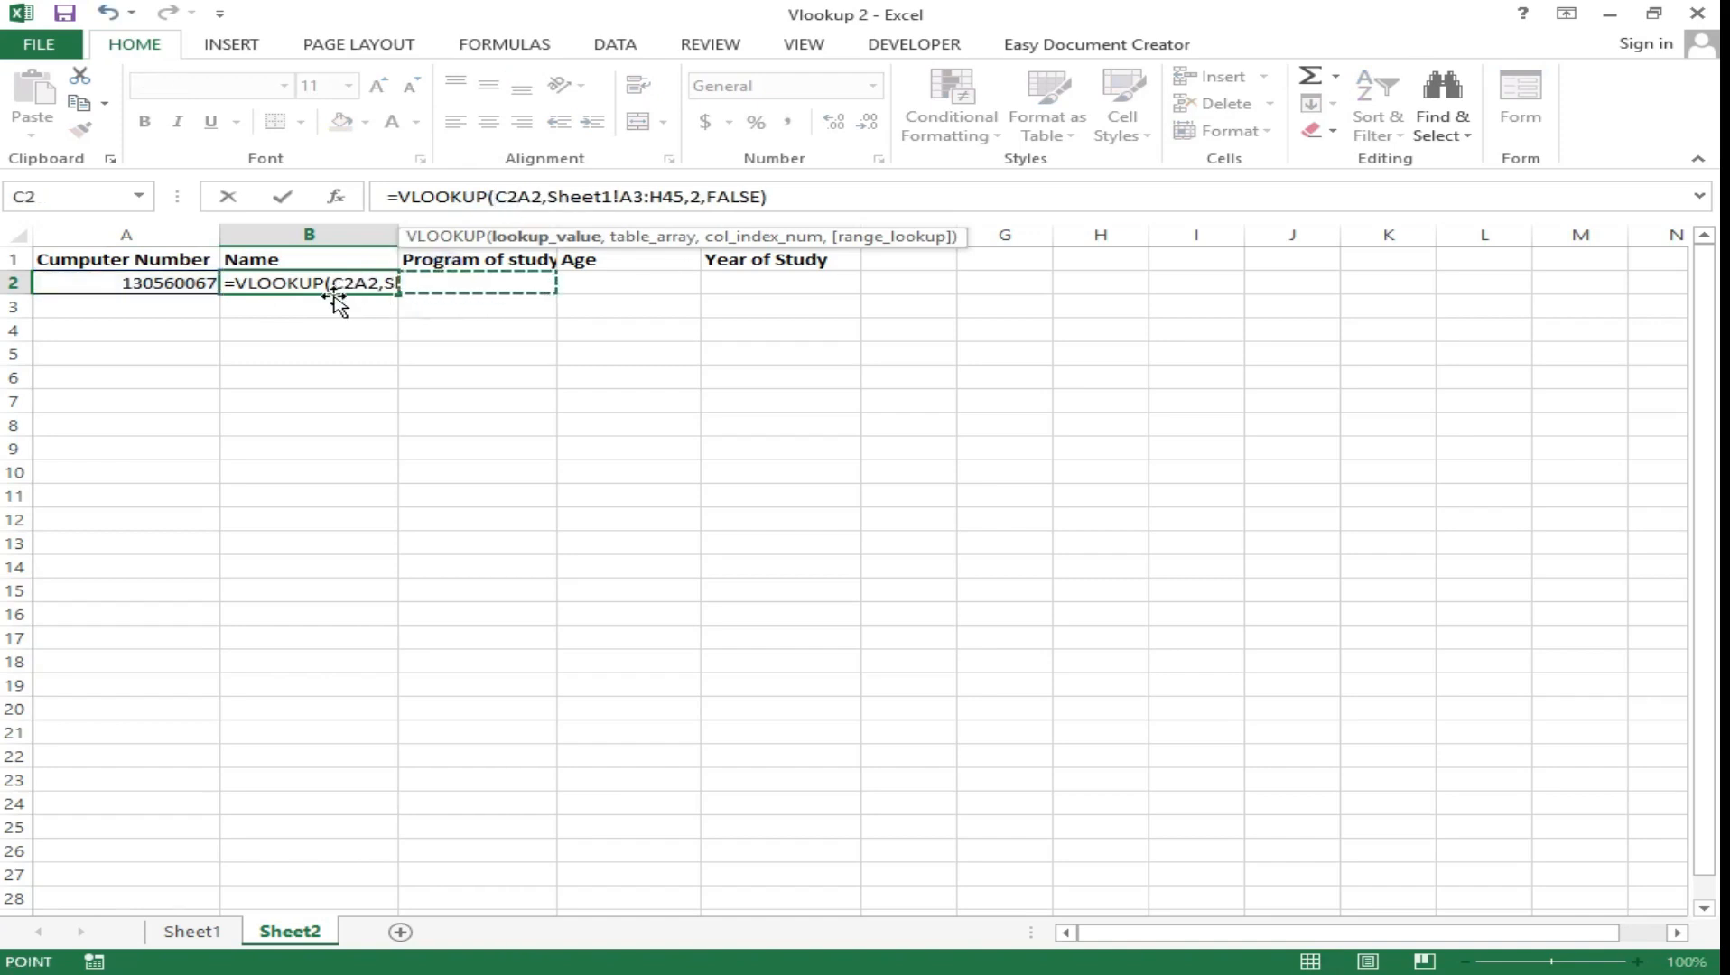
key(BackSpace)
key(BackSpace)
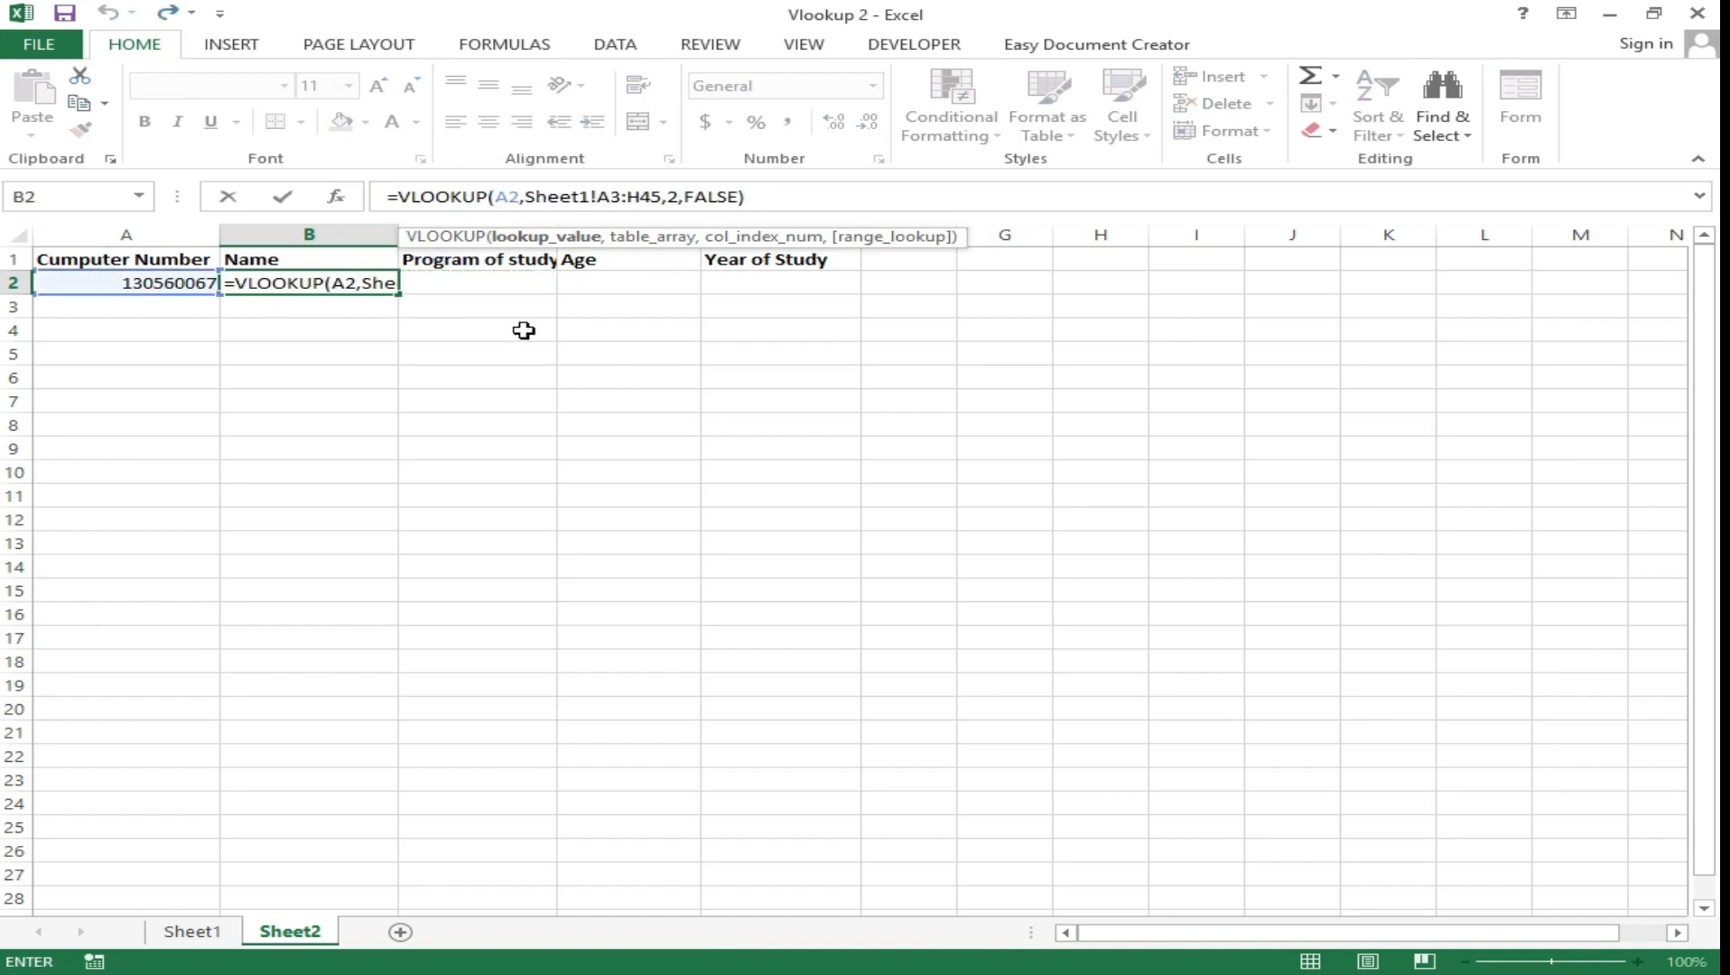
key(ctrl+Return)
click(347, 307)
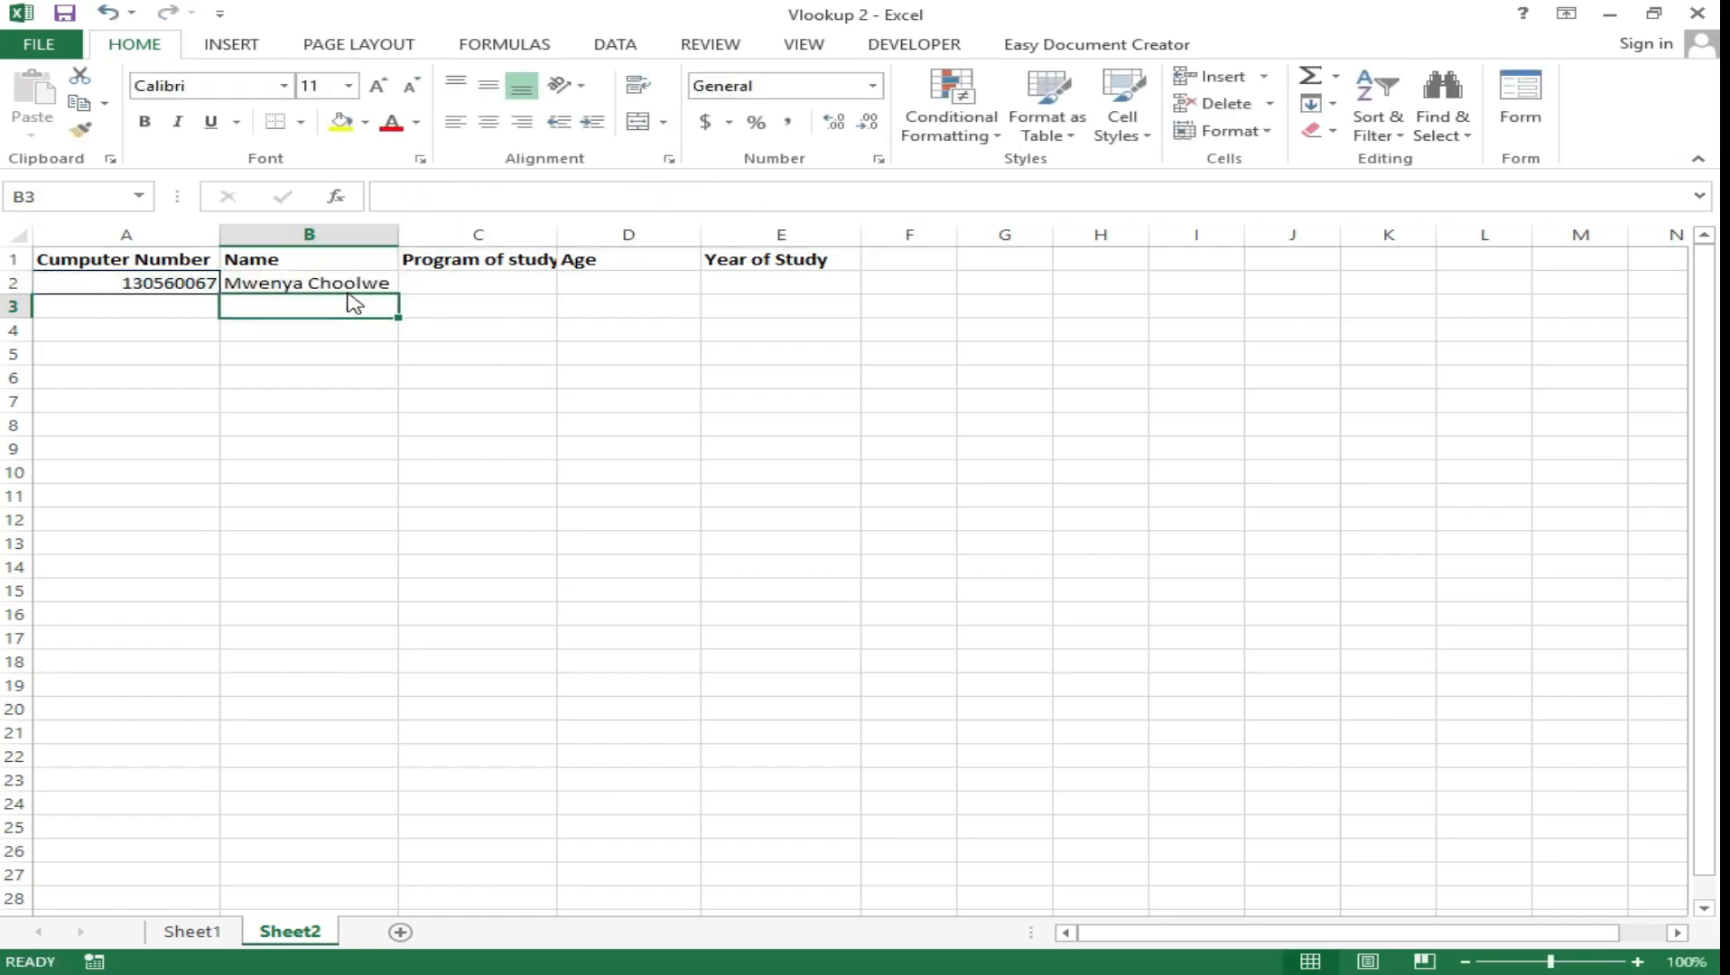
Fill the B2 lookup formula across to E2 and autofit the Program of study column.
click(386, 280)
drag(401, 294, 827, 284)
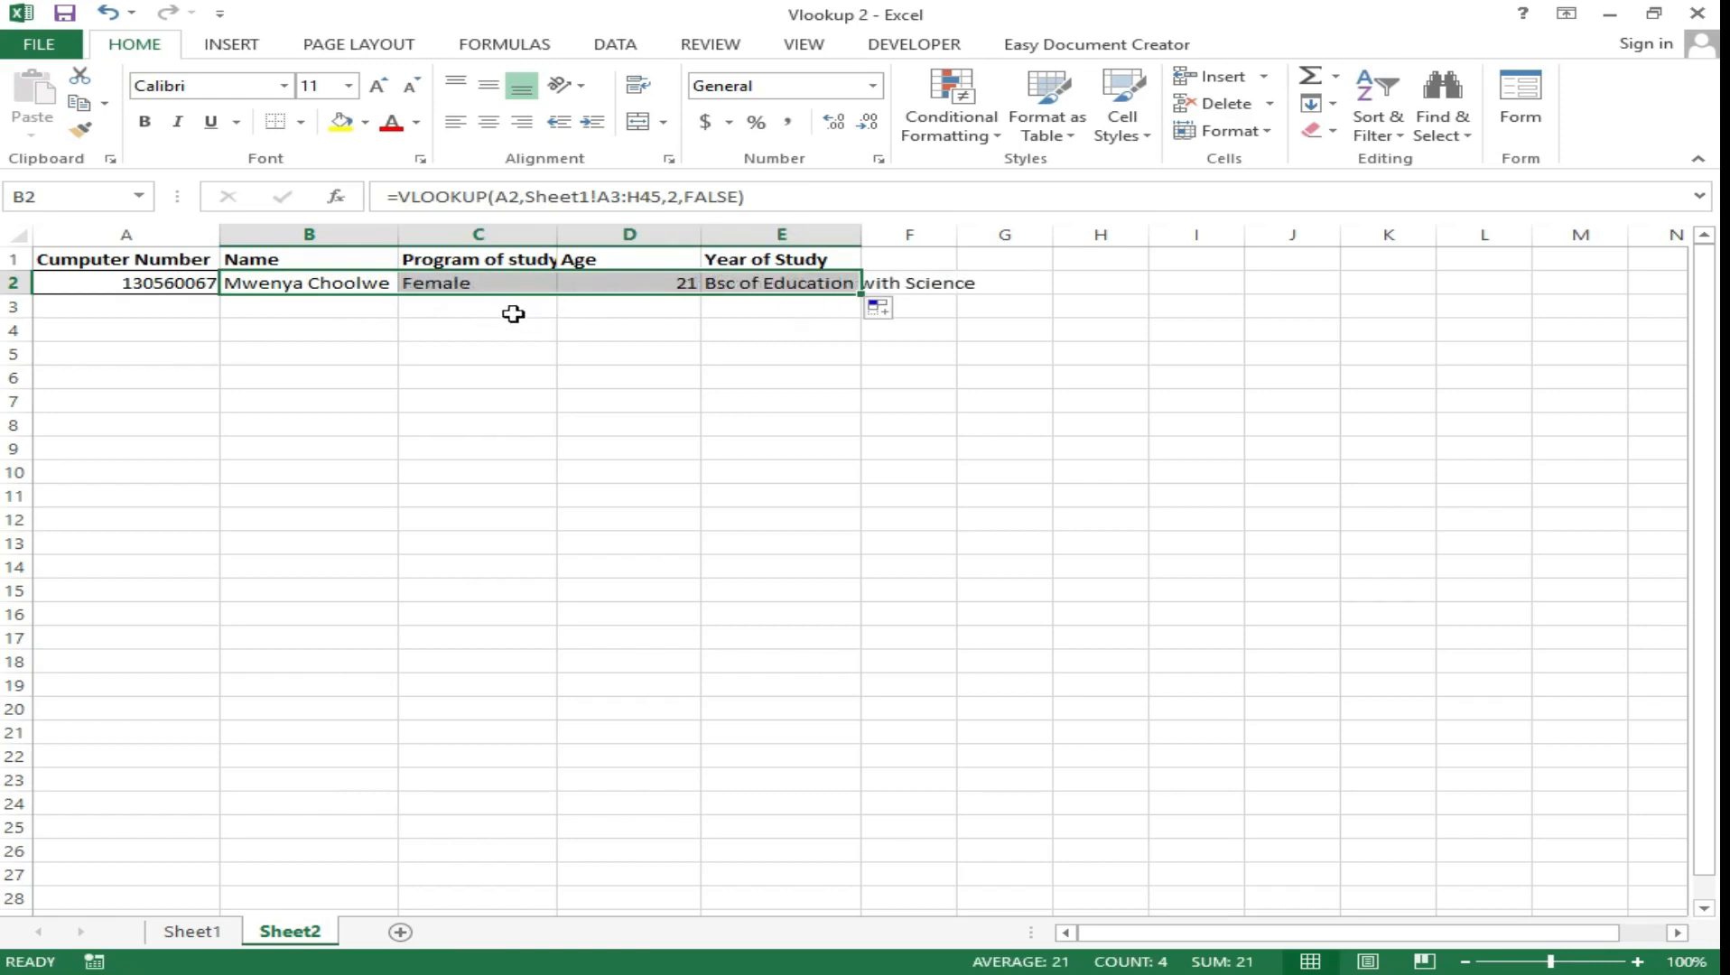
double_click(553, 235)
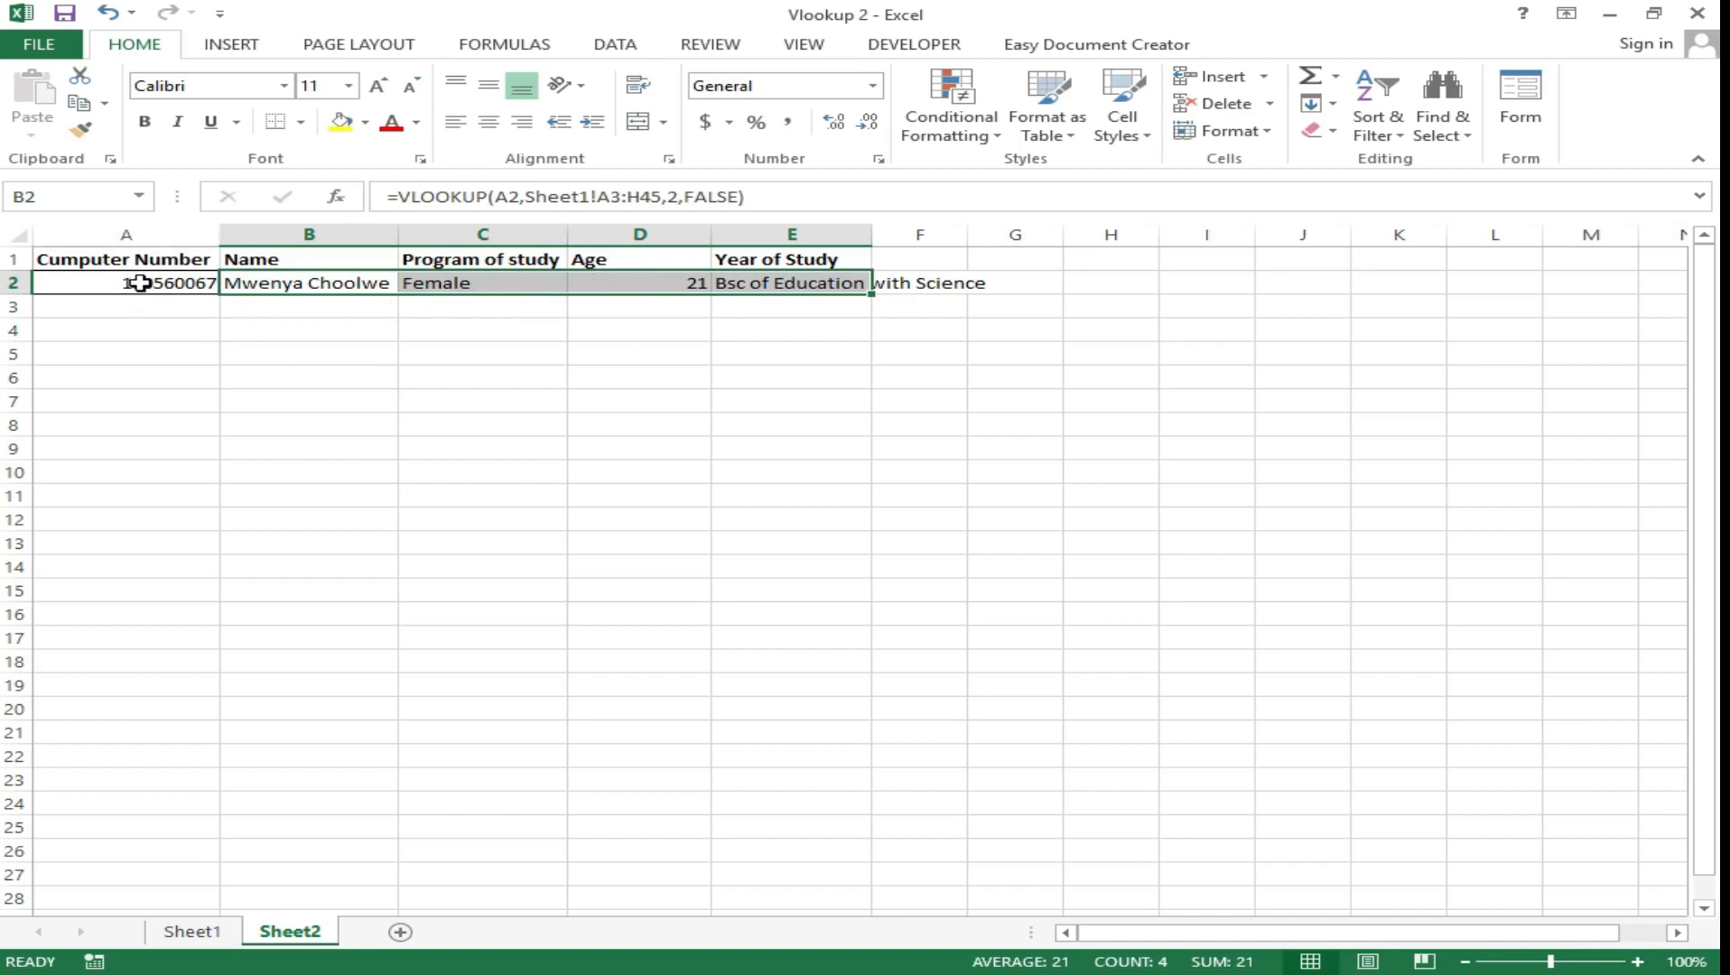
Examine how the cell references in the B2 and C2 lookup formulas relate to the column layout of Sheet1.
click(286, 283)
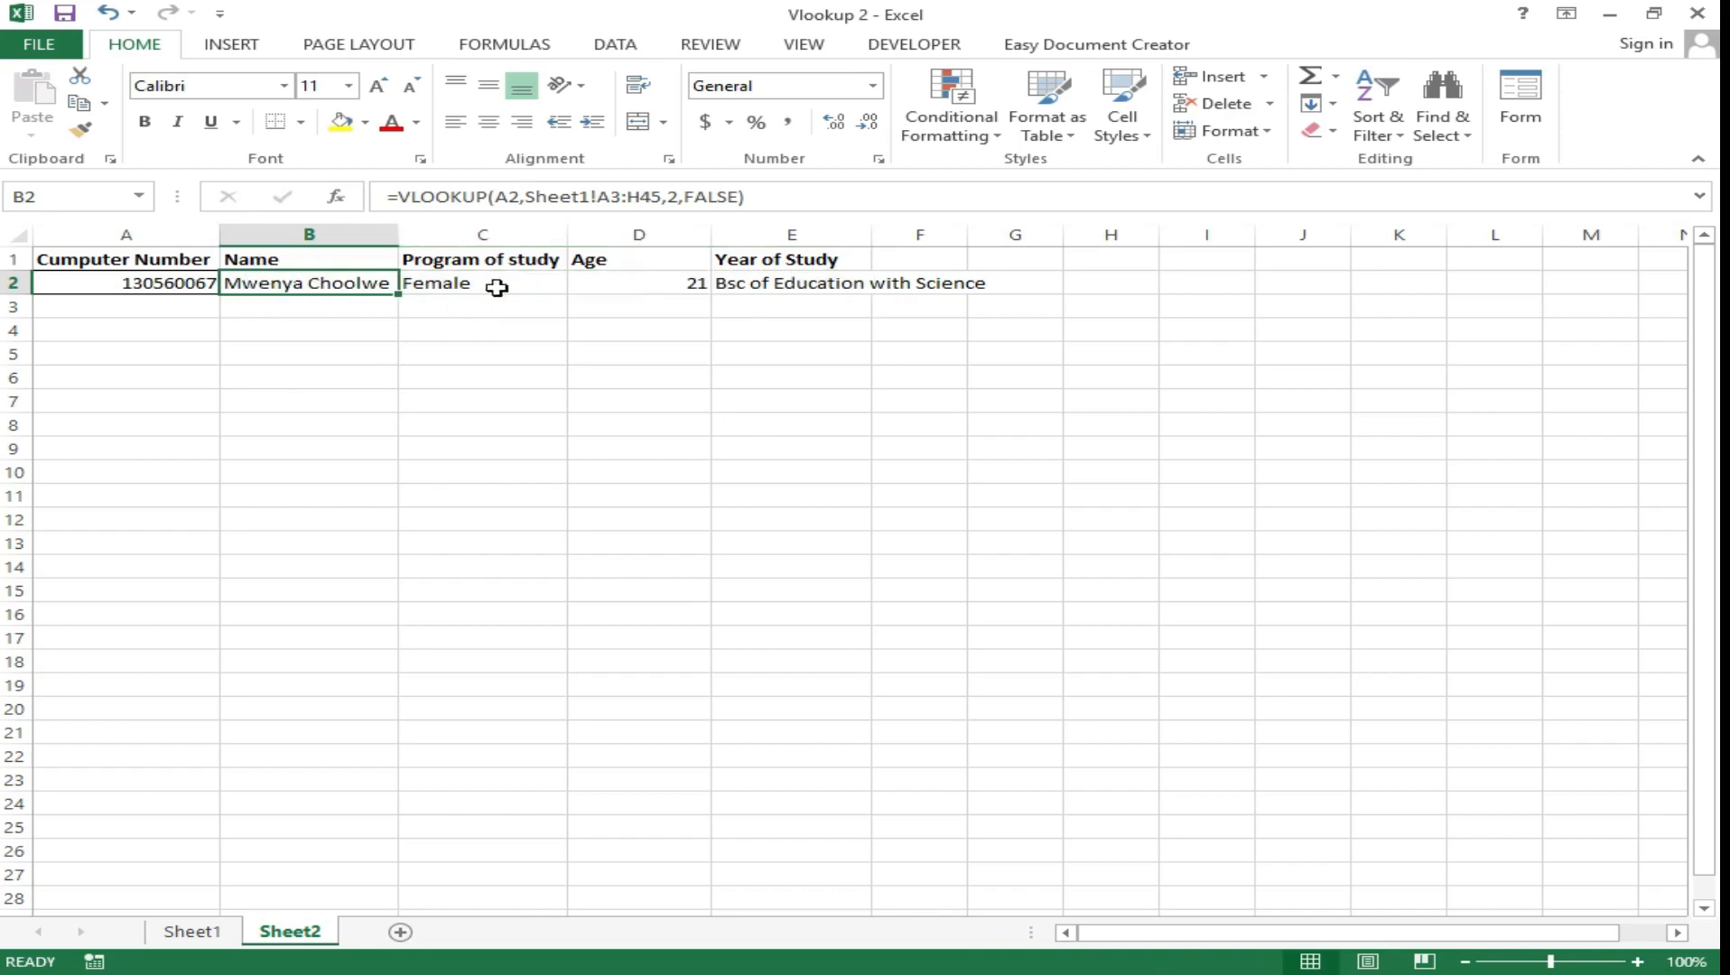
click(456, 283)
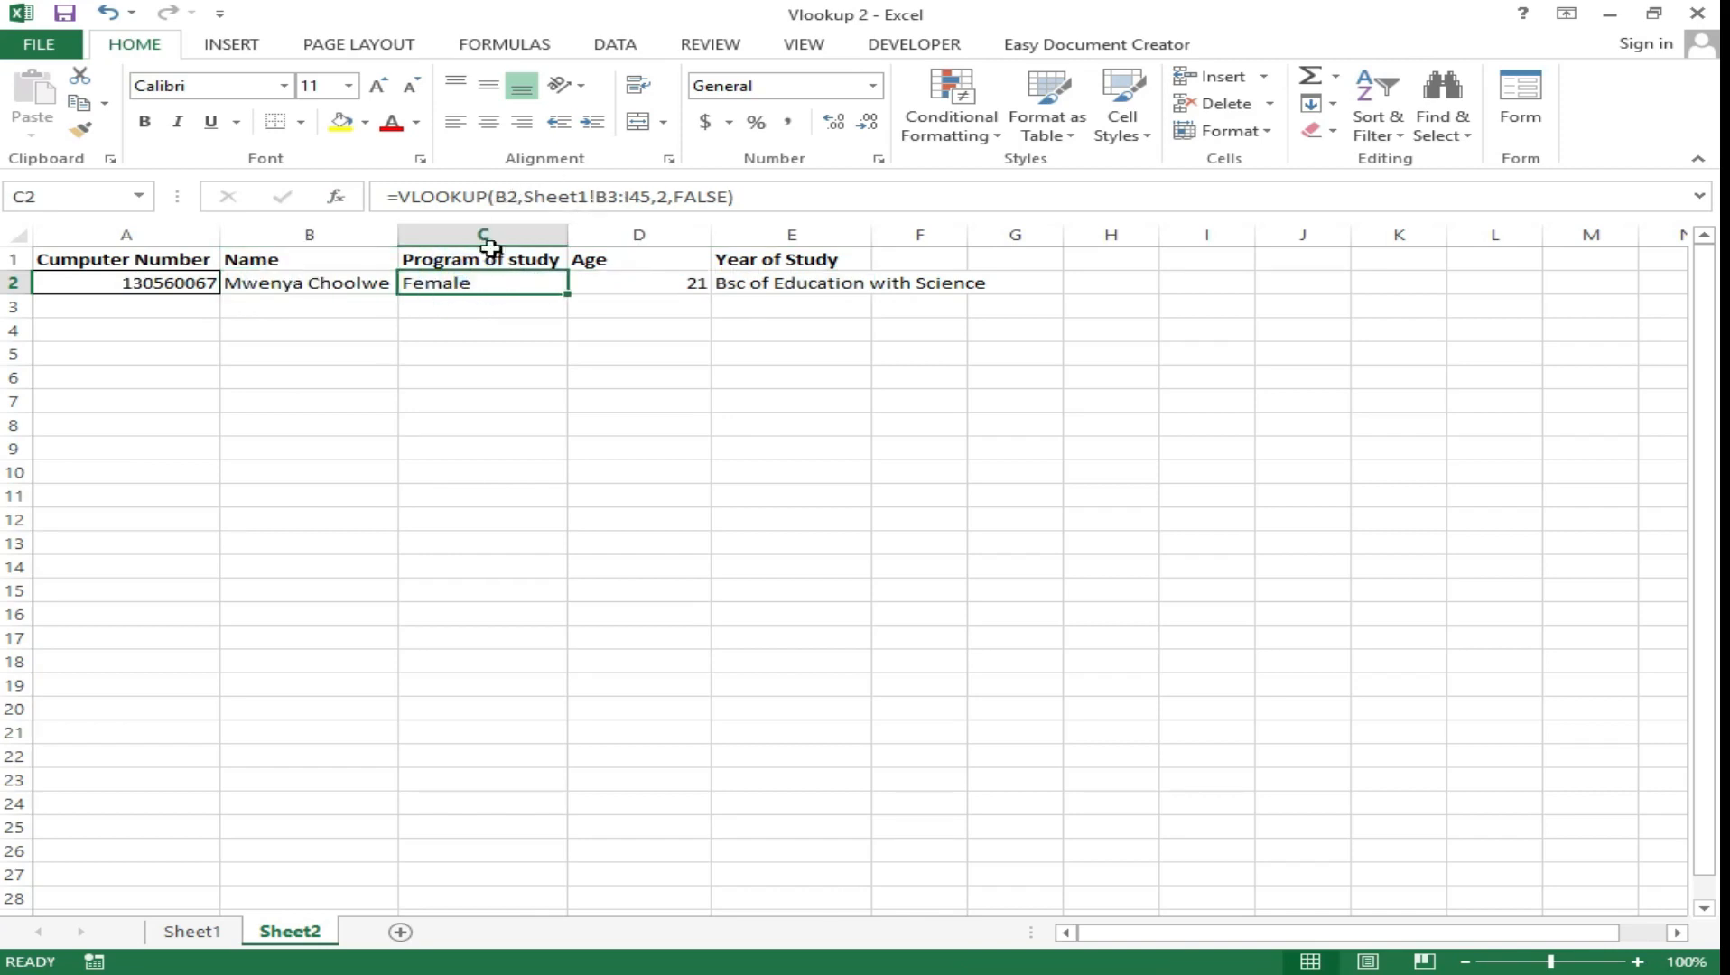
click(305, 283)
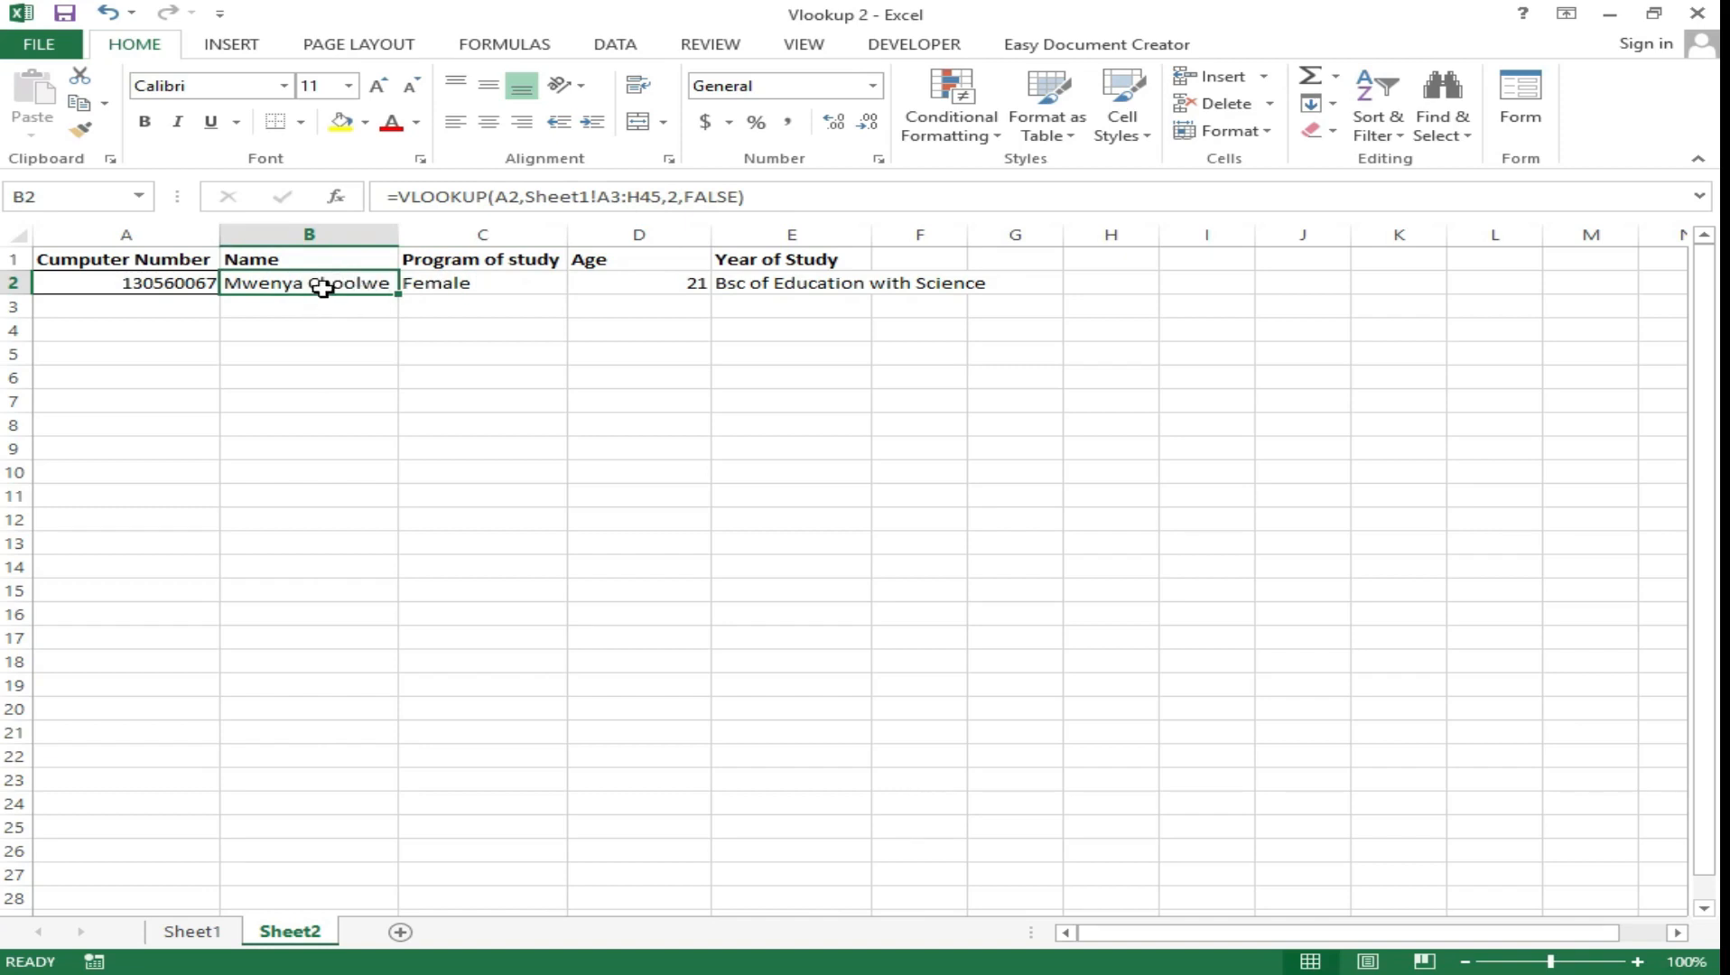
click(206, 933)
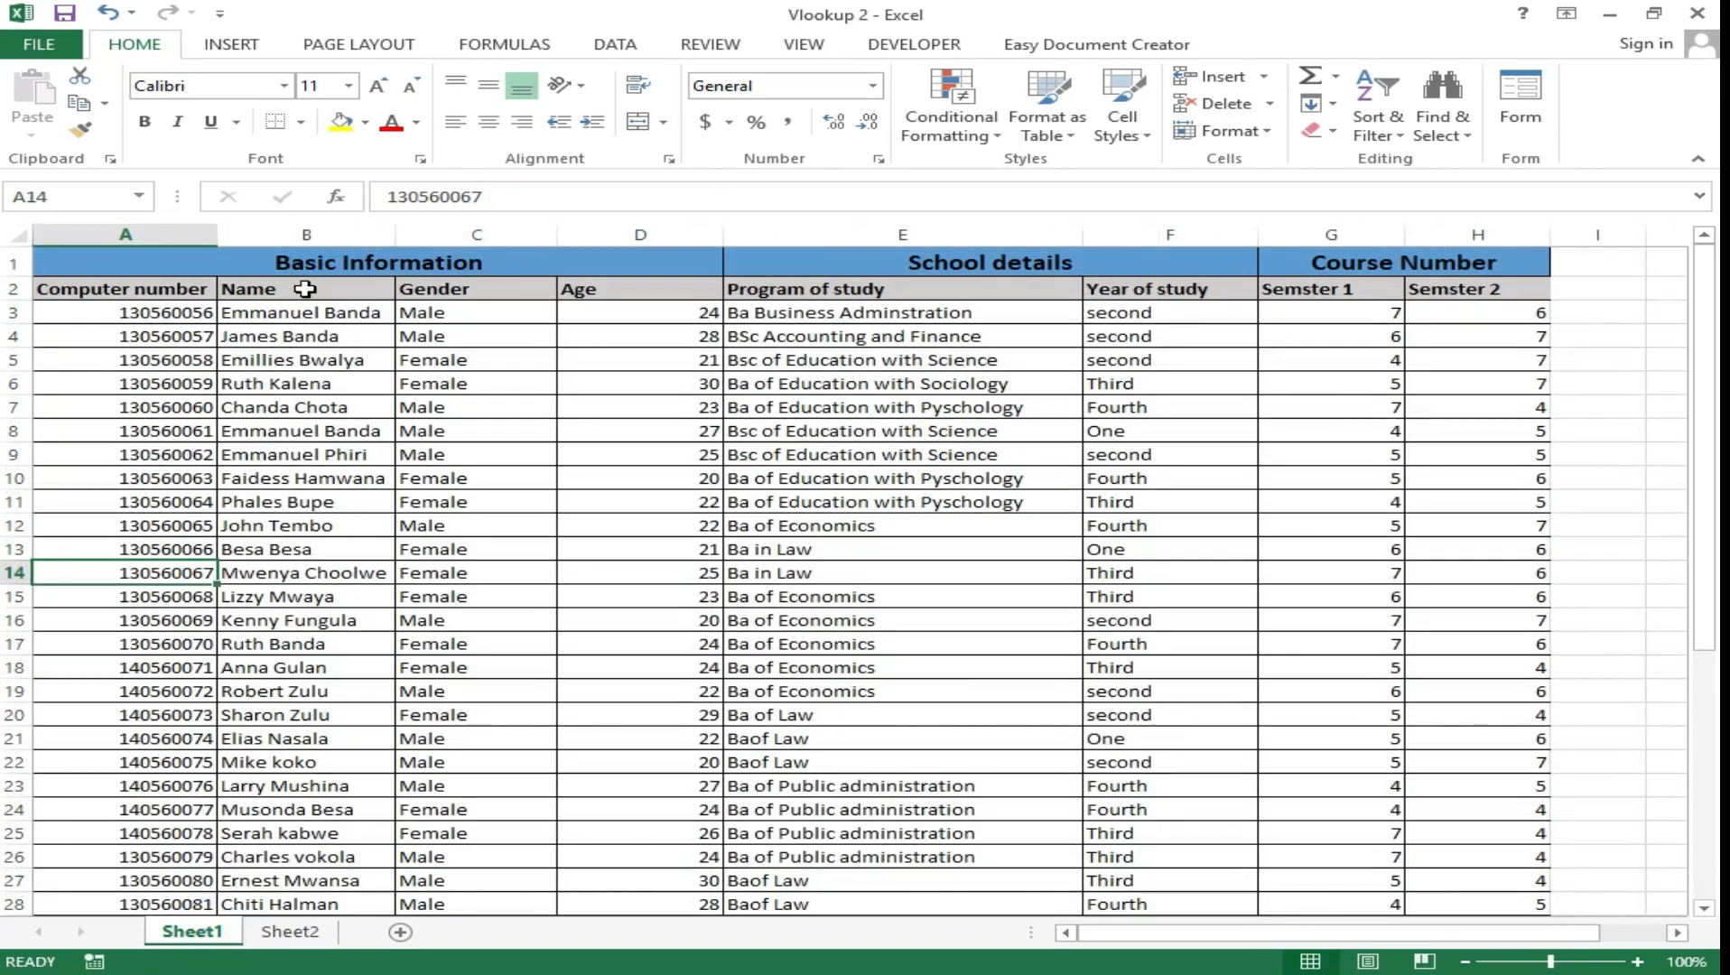
click(296, 940)
click(514, 282)
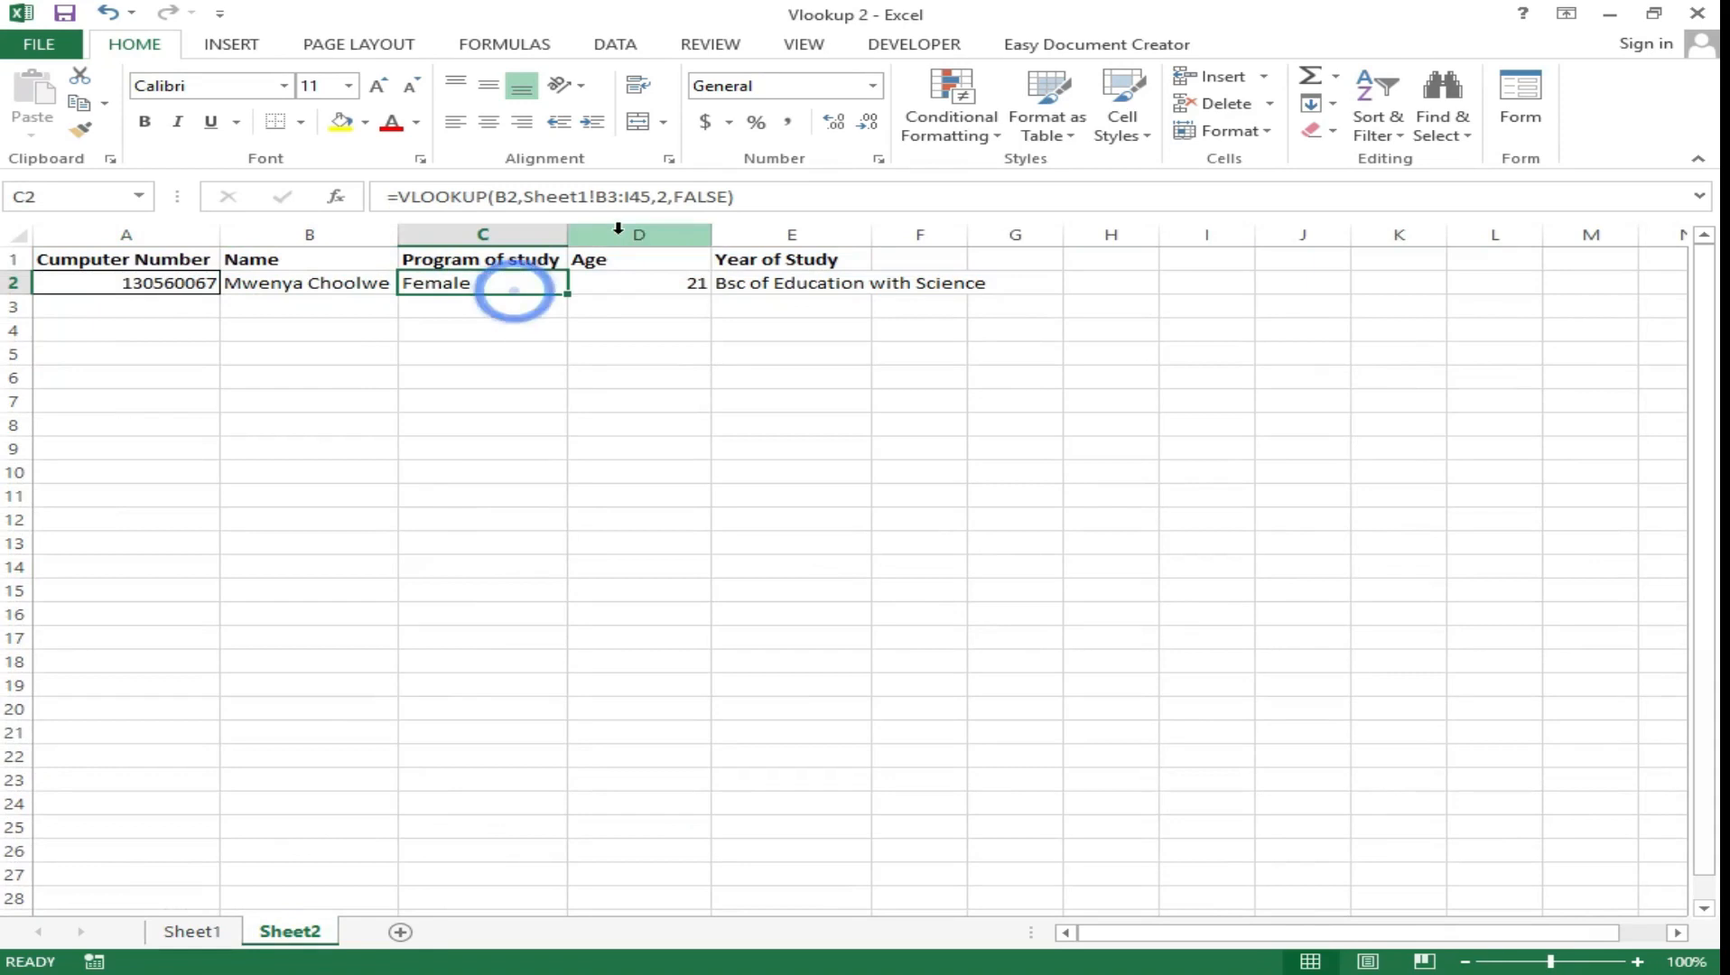
click(351, 283)
click(484, 283)
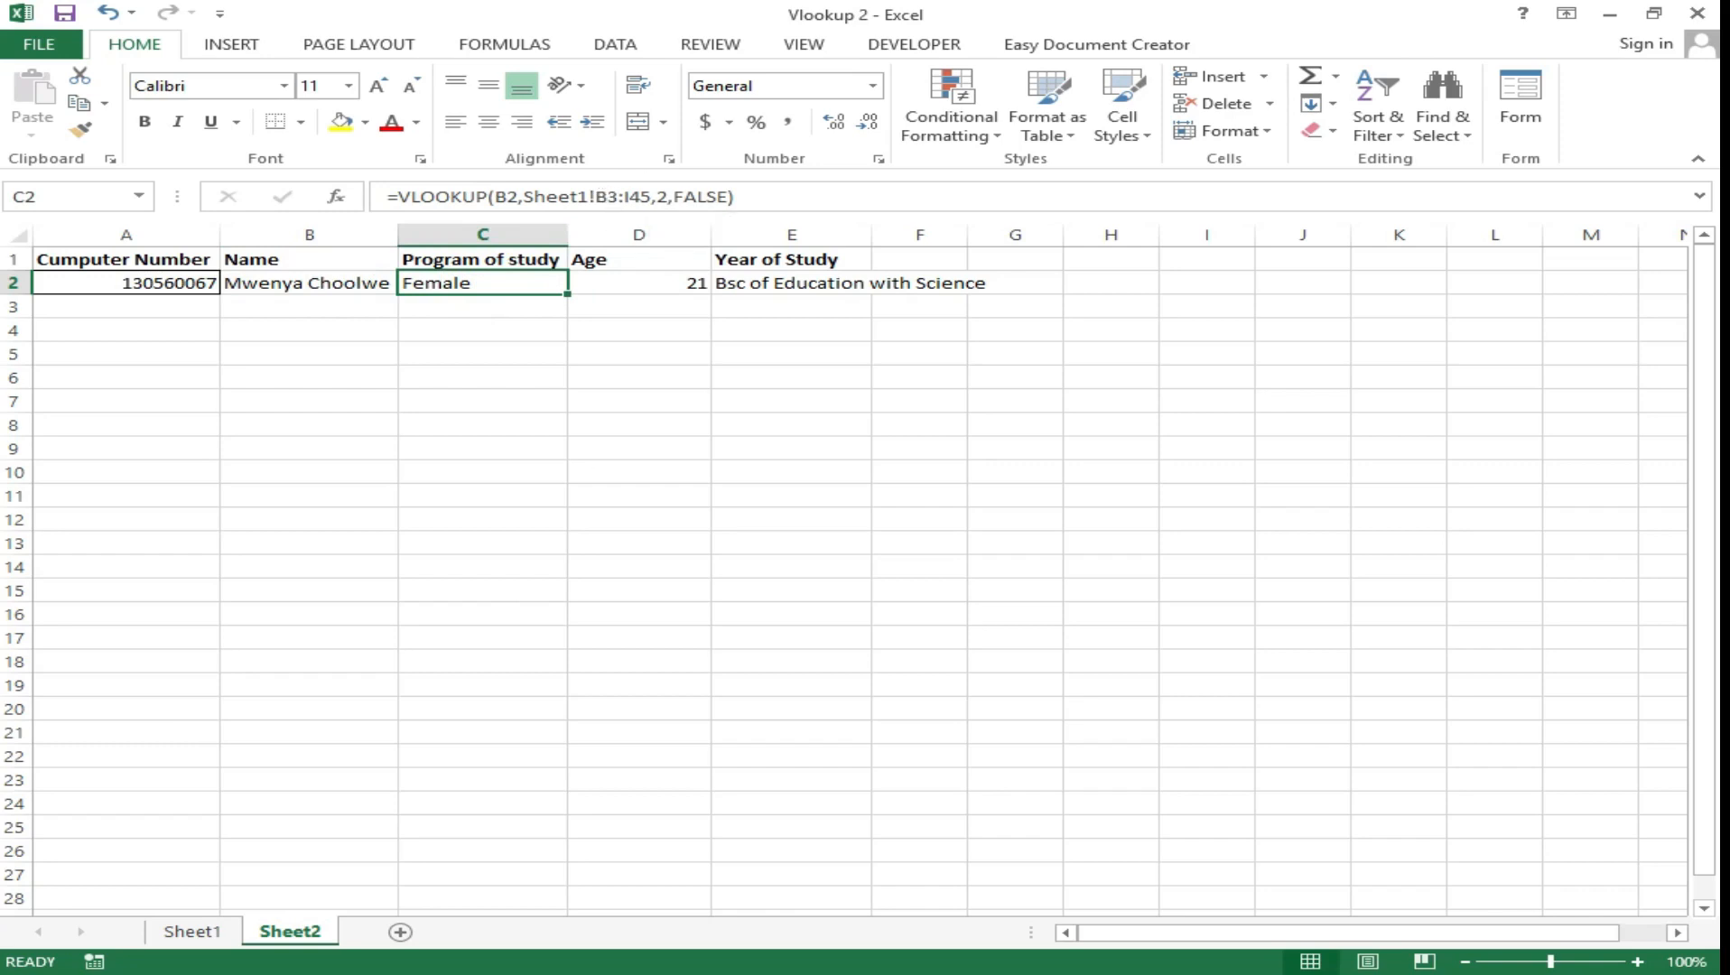
Make the lookup value in Sheet2's B2 formula the absolute reference $A$2 and fill the formula across to E2.
click(192, 933)
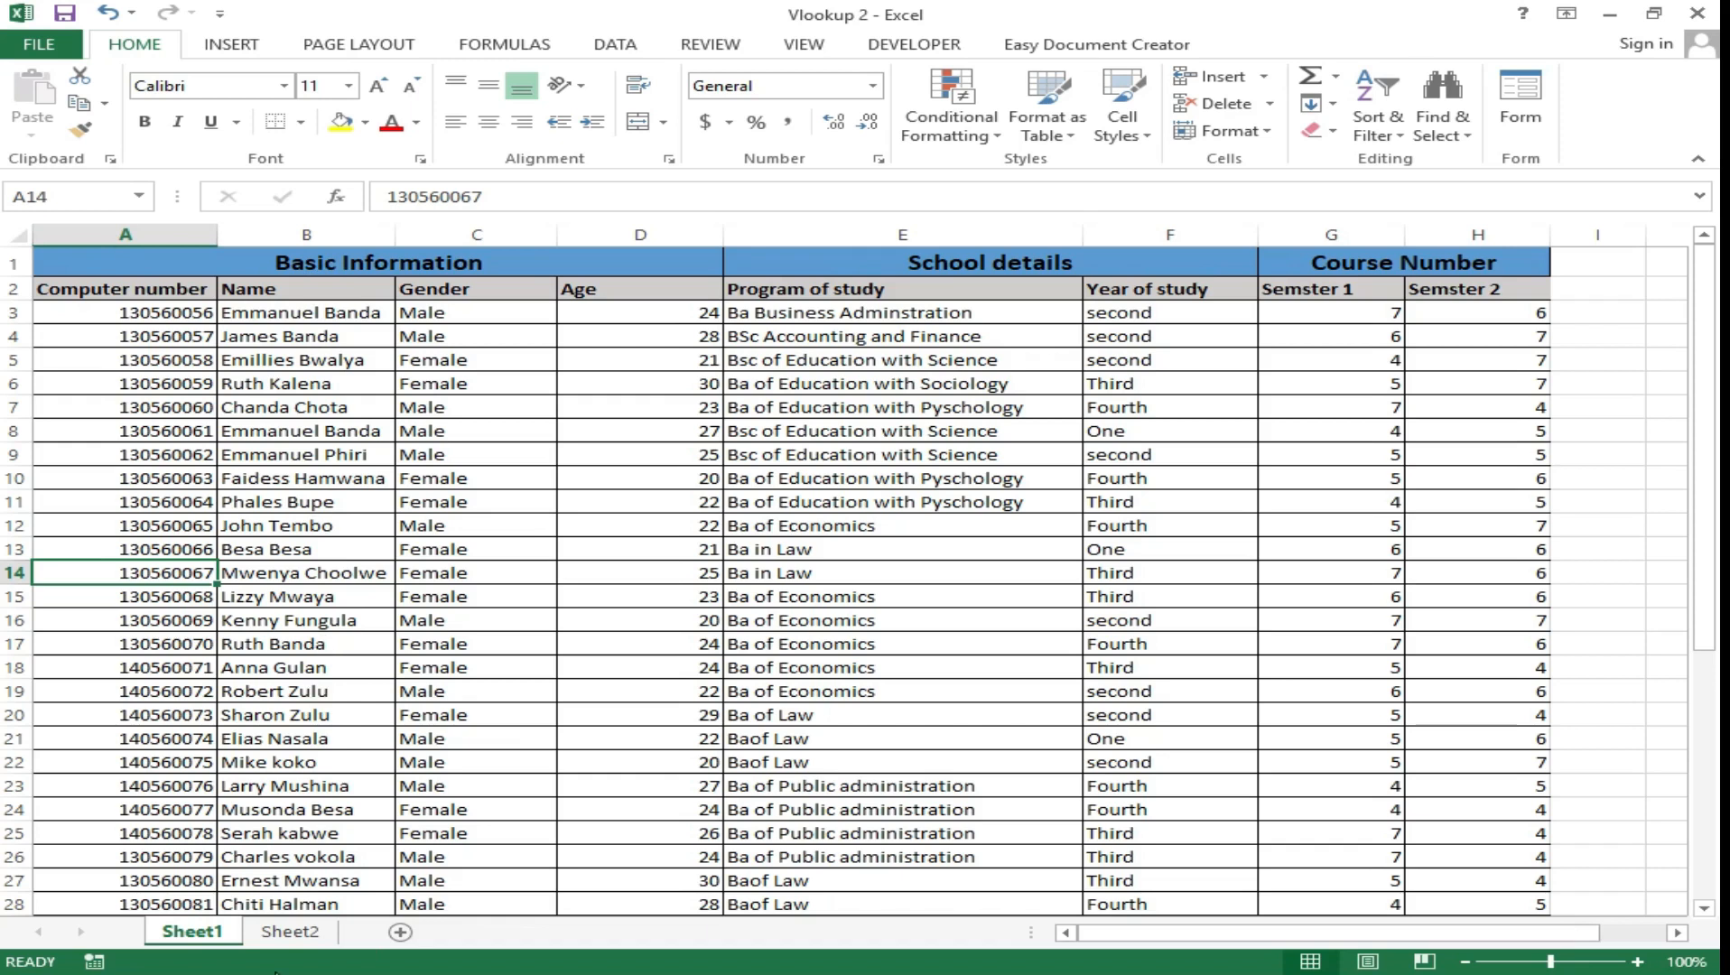
click(290, 934)
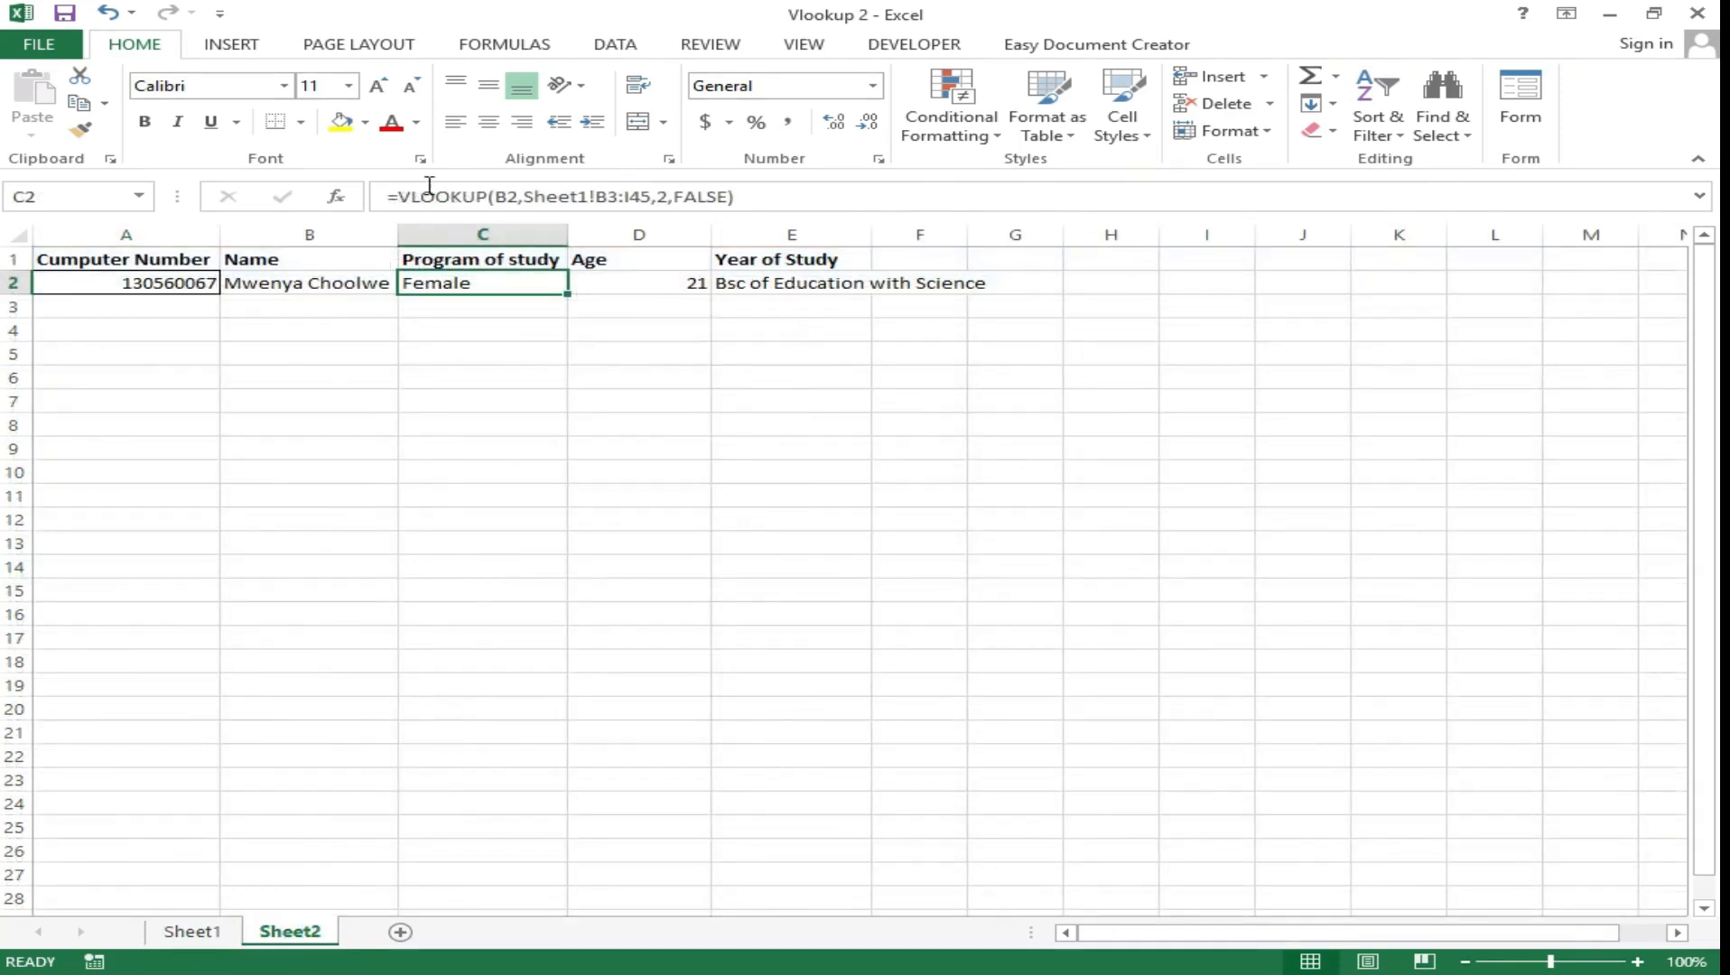
click(264, 286)
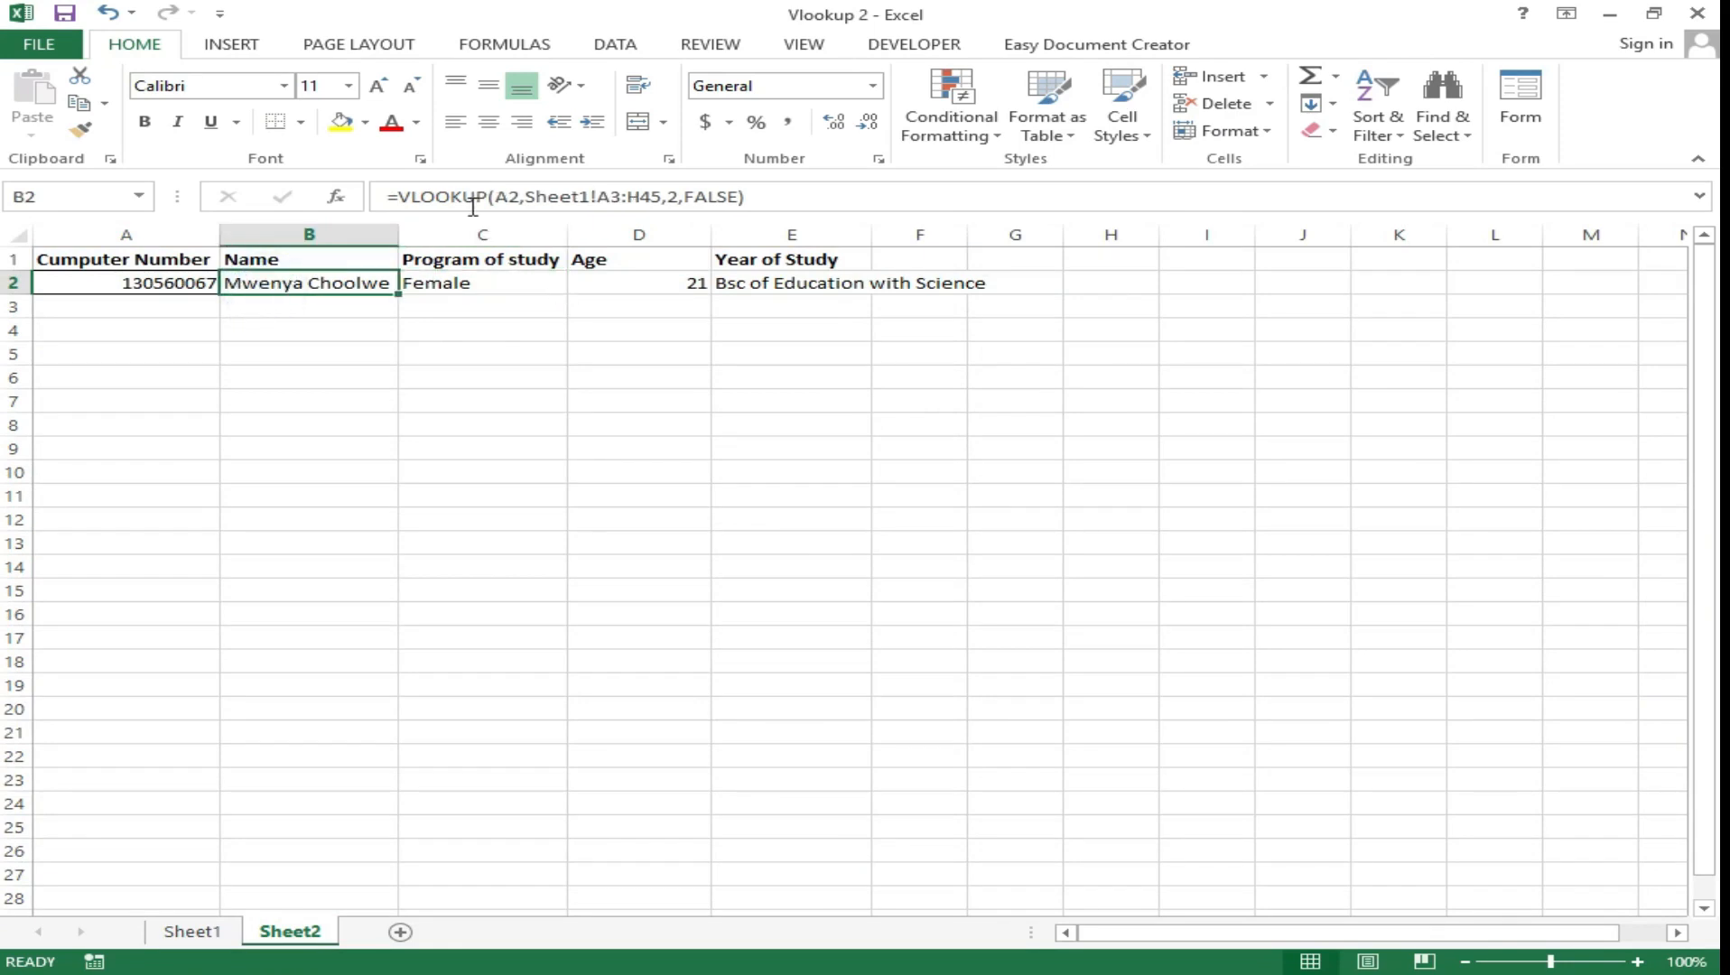
click(494, 197)
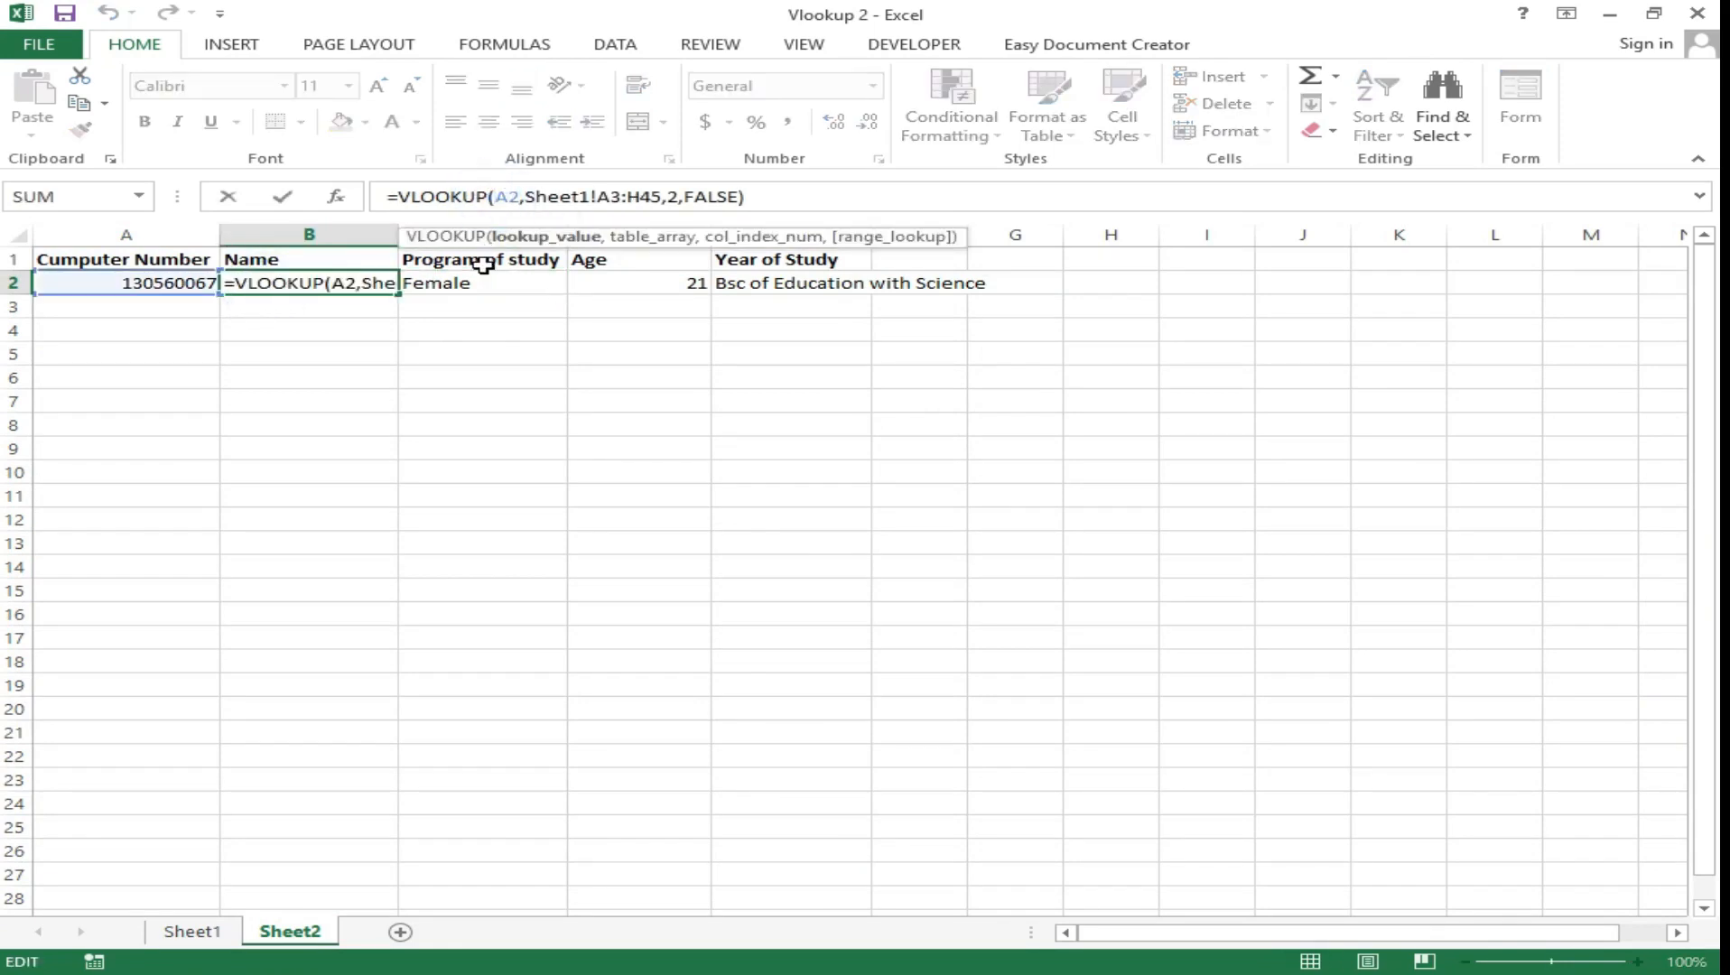
text($A)
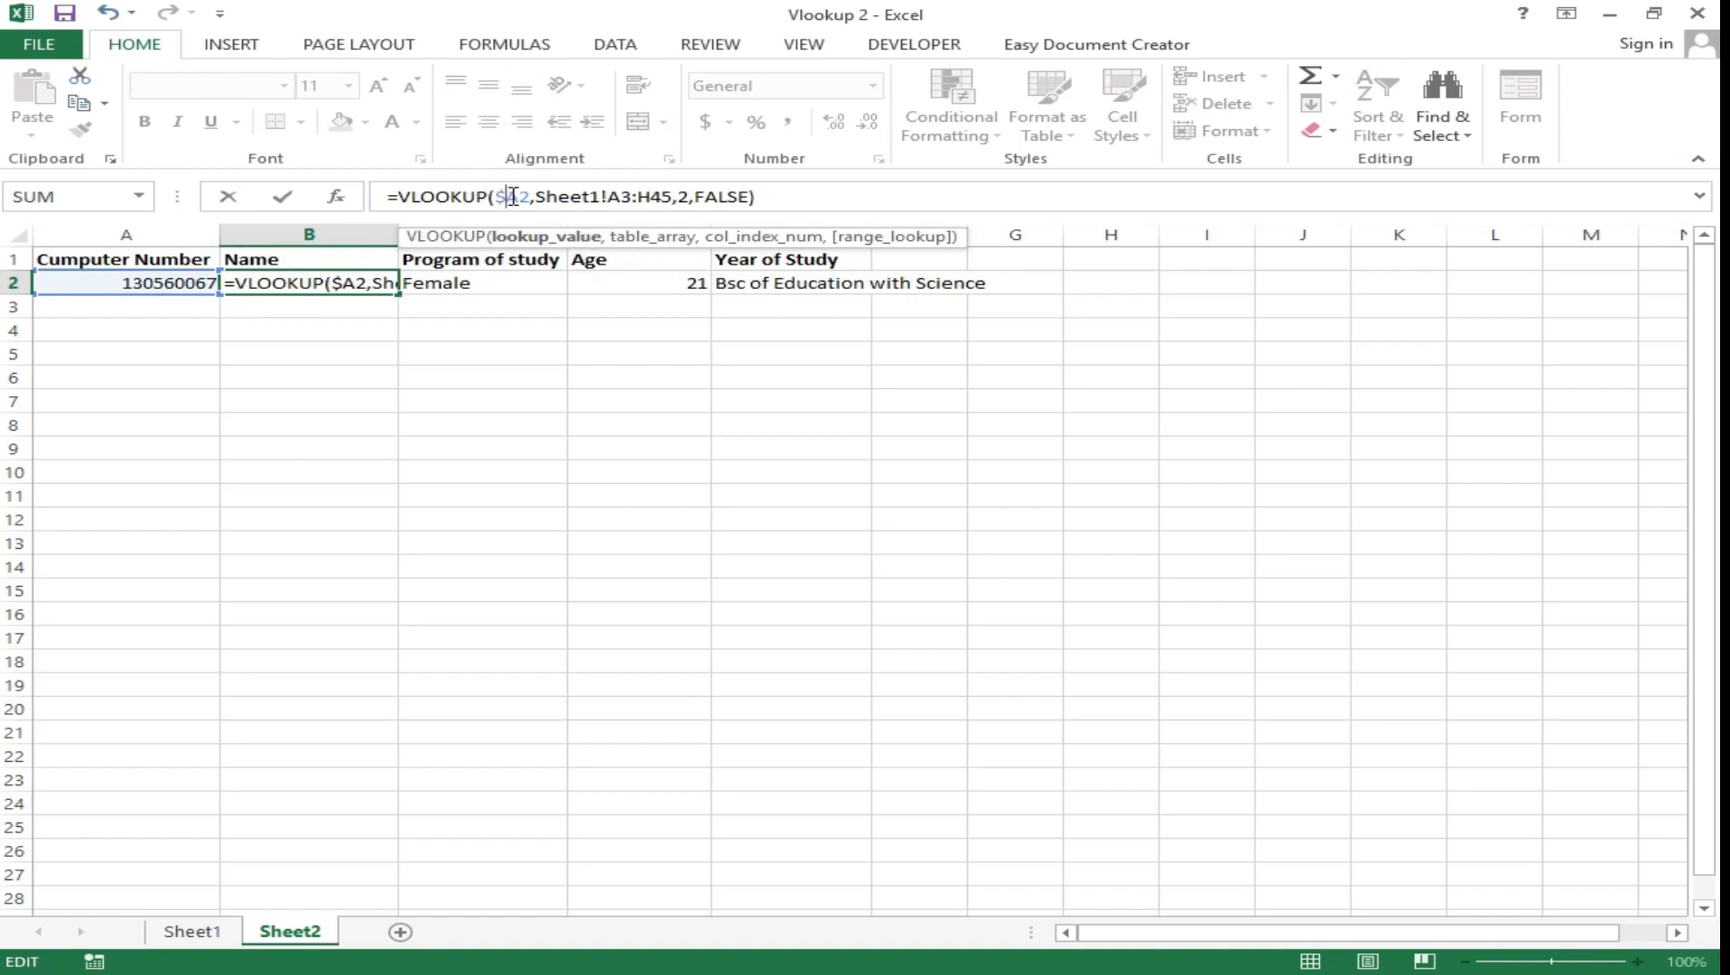
text($)
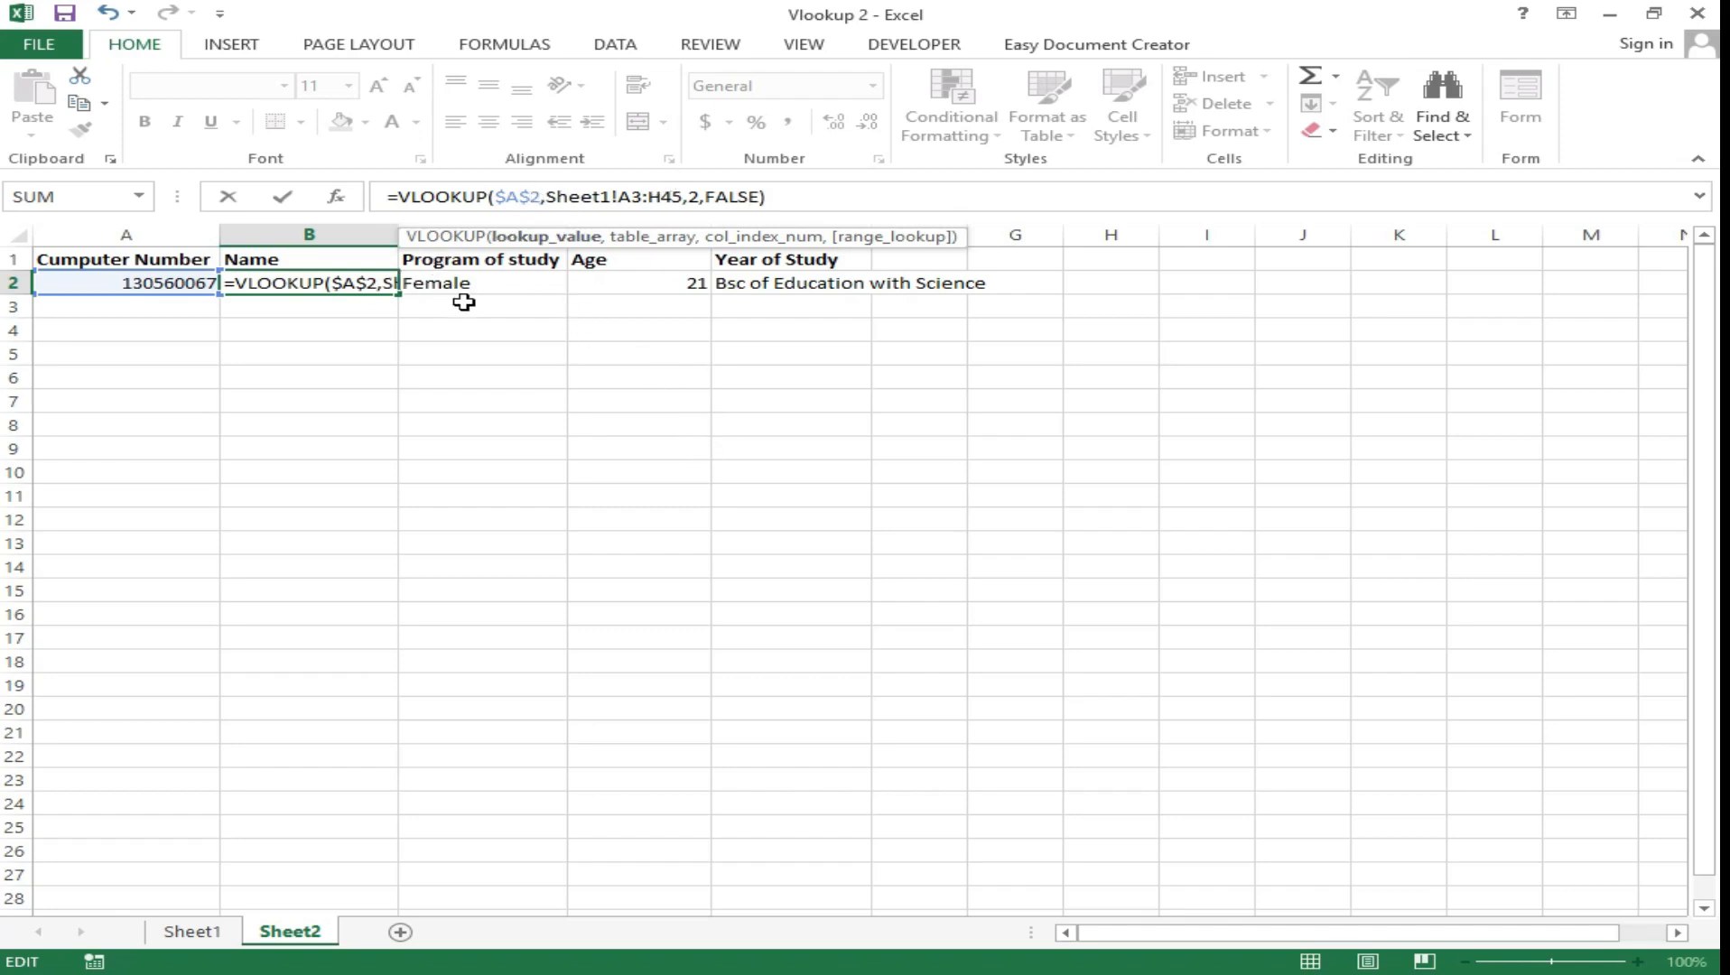
key(Return)
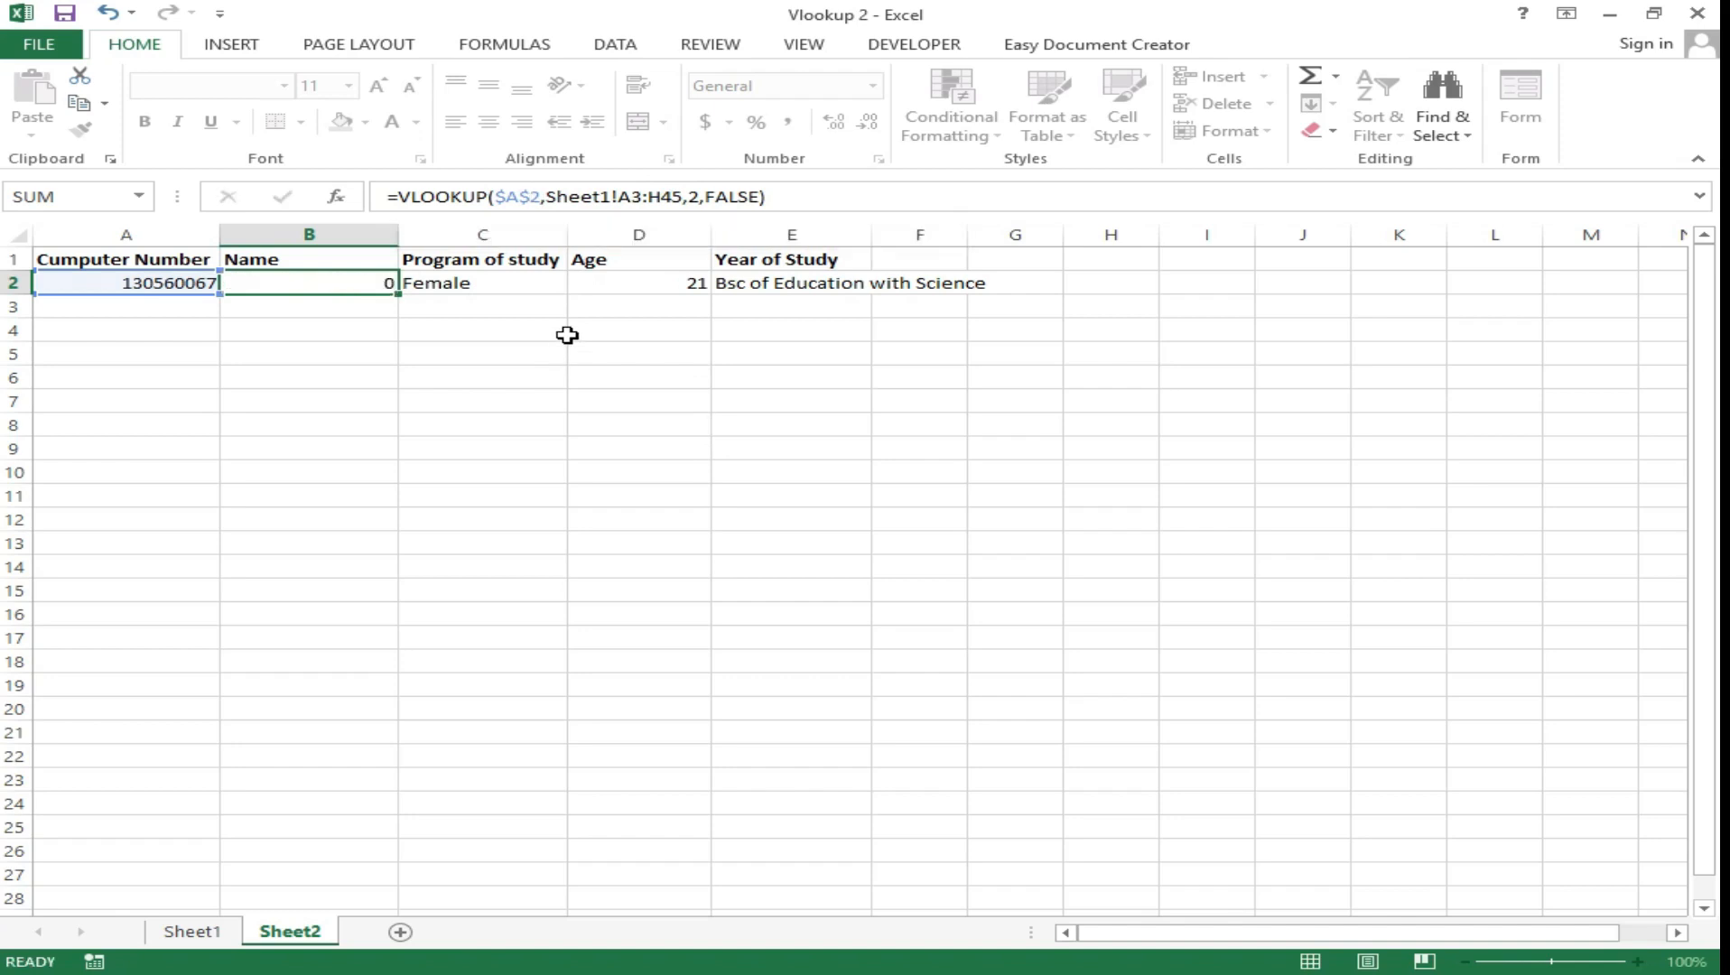
click(341, 283)
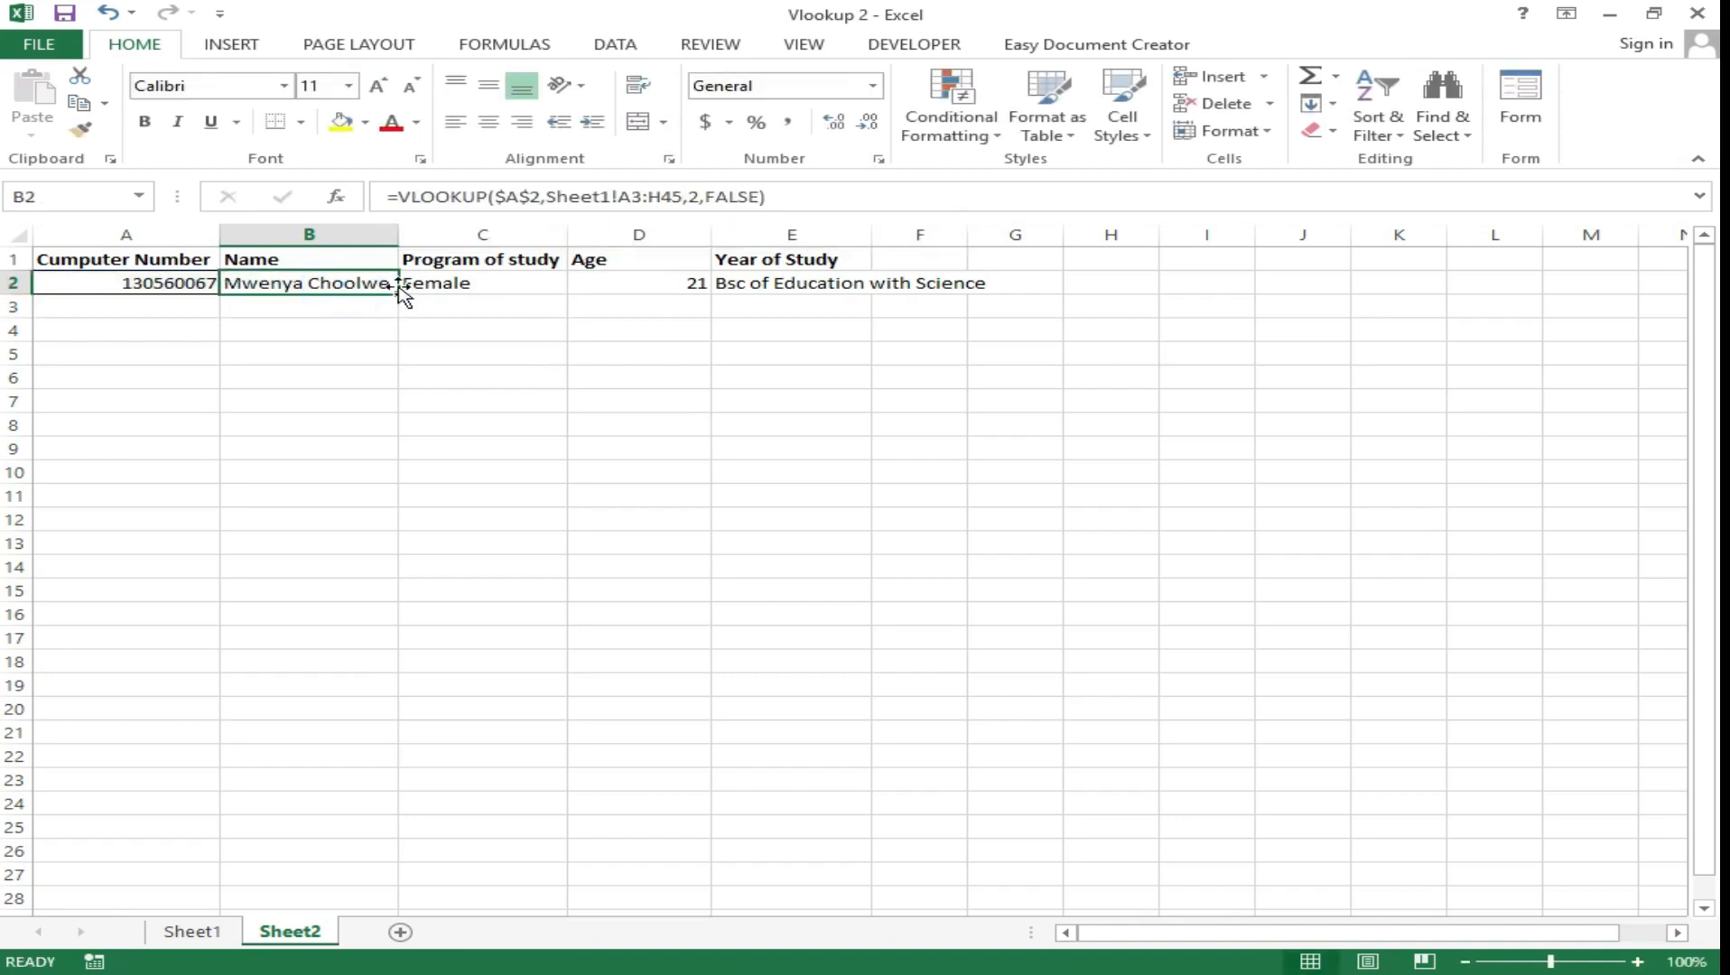
drag(400, 292, 891, 300)
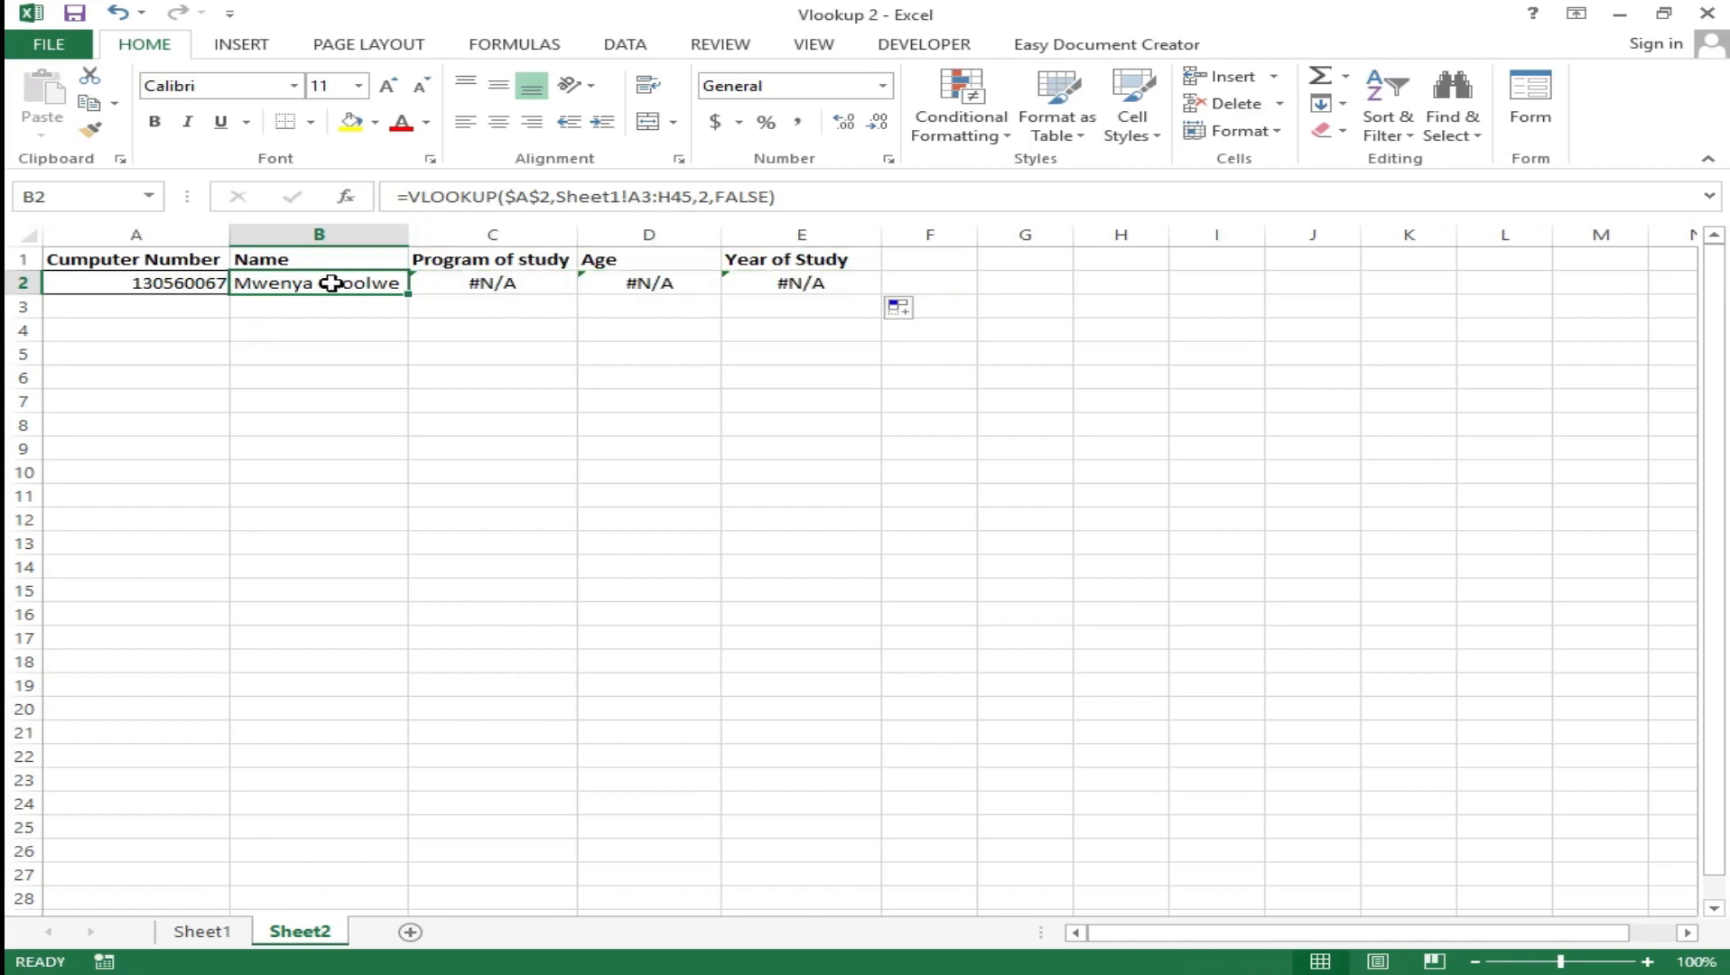
Lock the table array in the B2 lookup formula as the absolute range Sheet1!$A$3:$H$45.
click(629, 196)
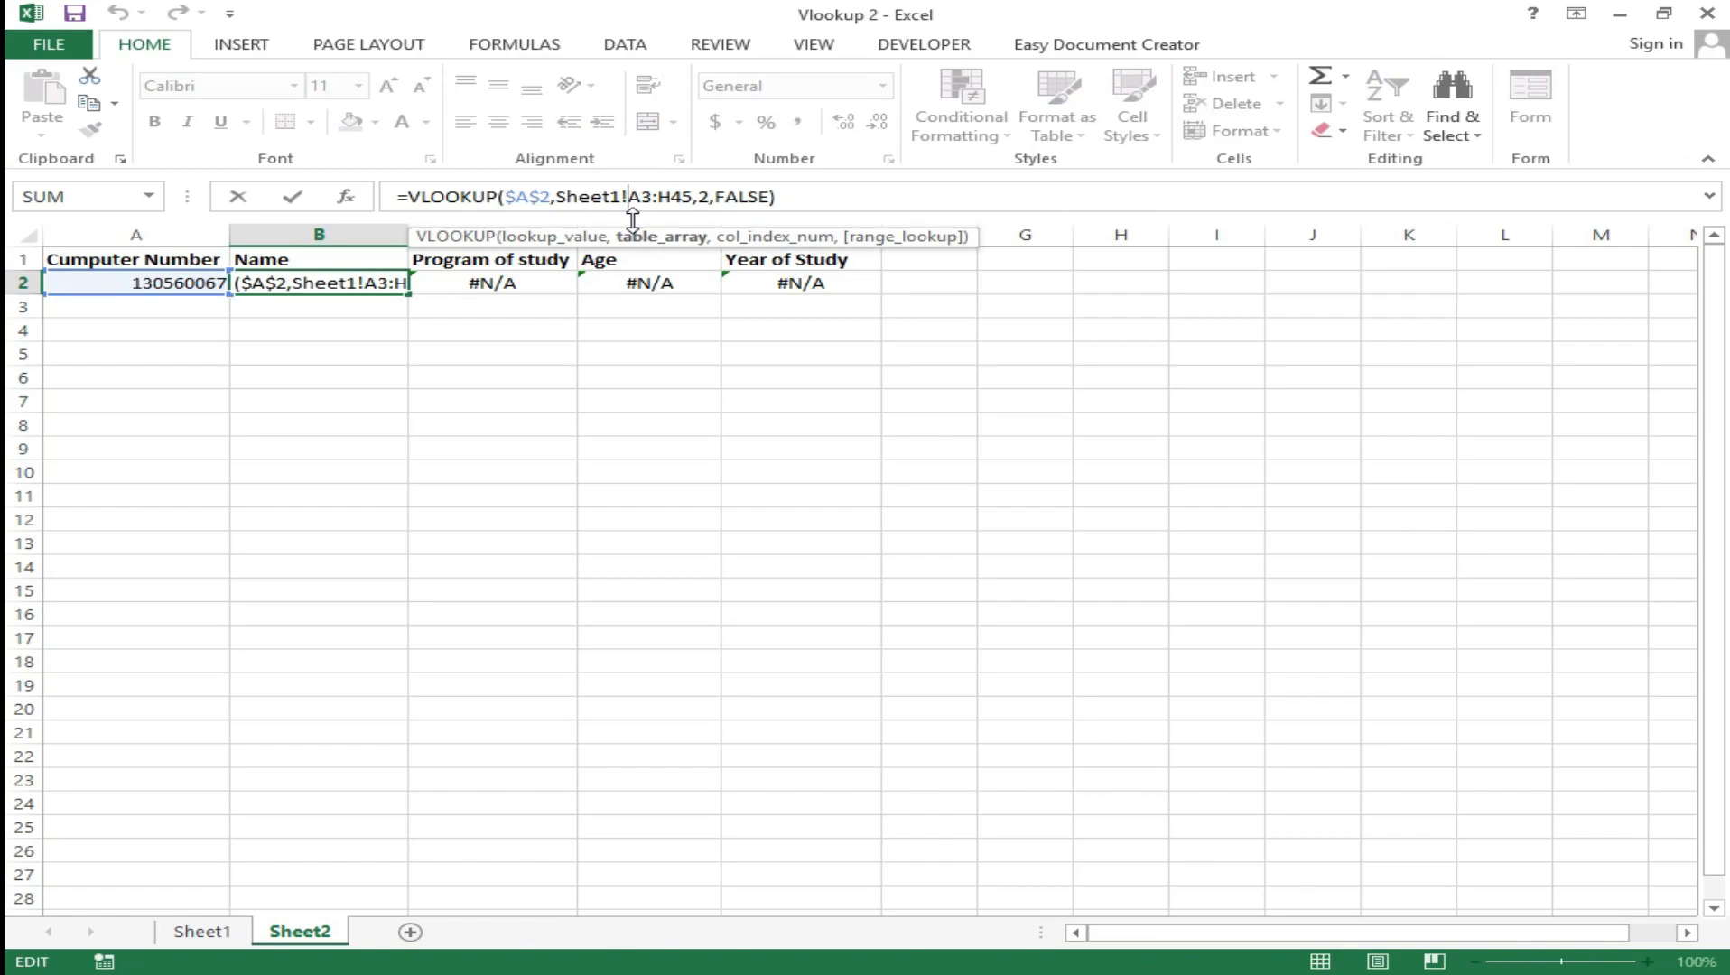
text($)
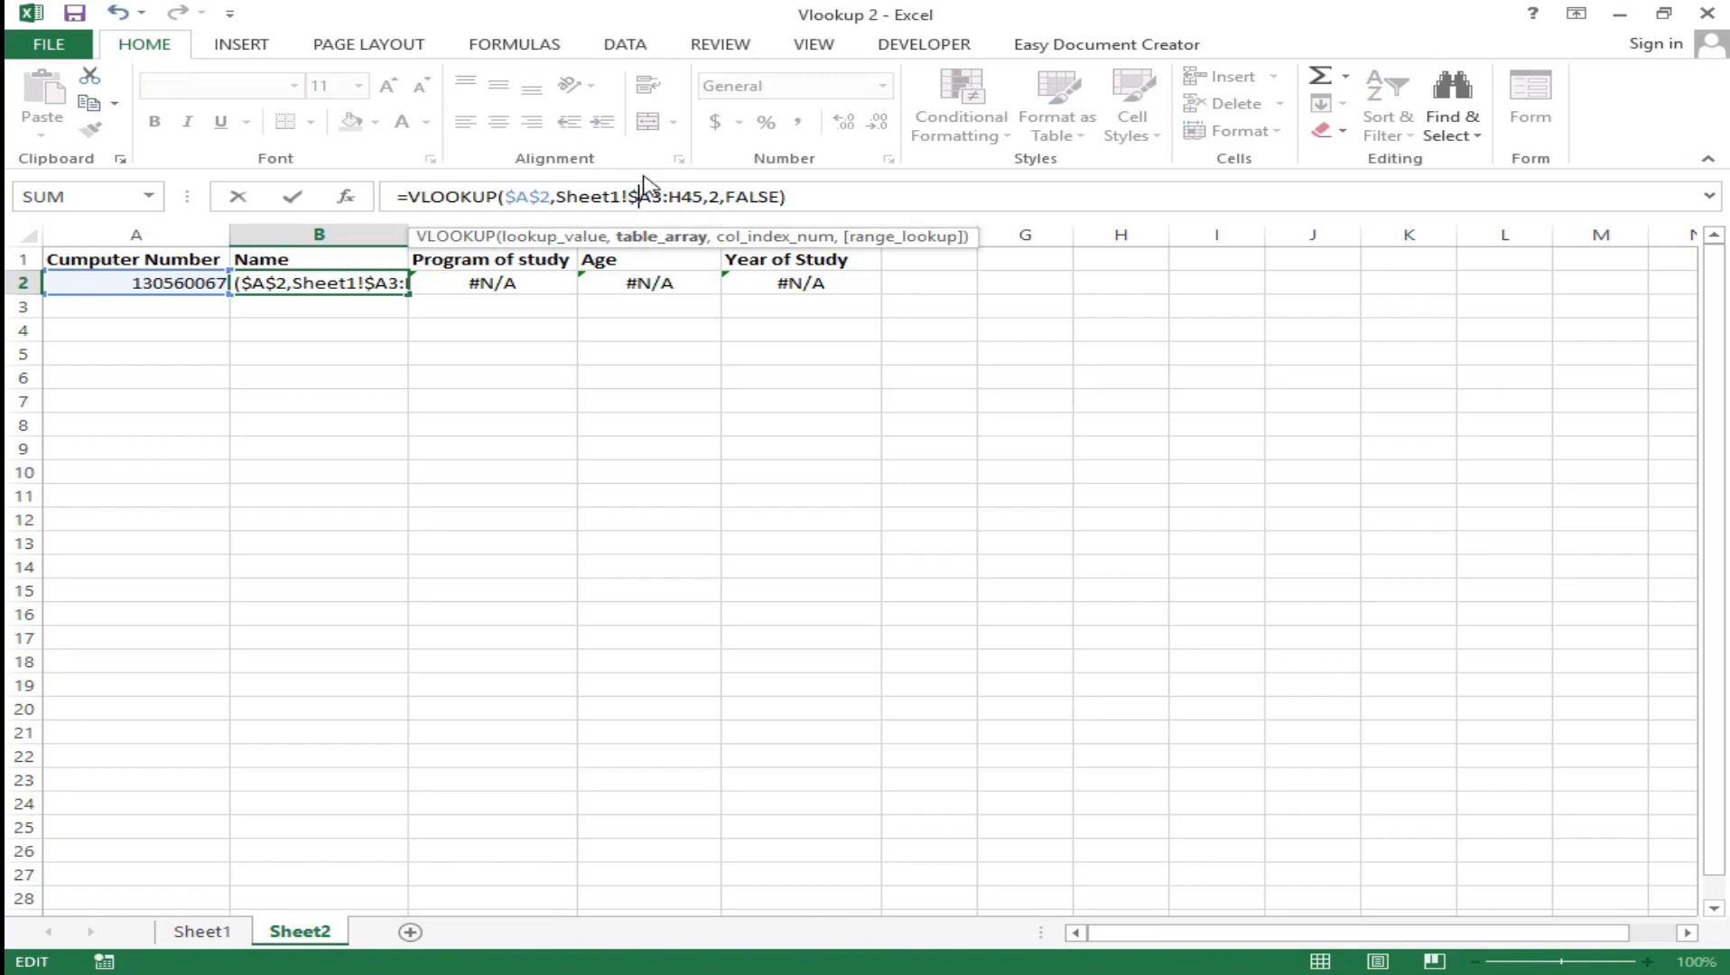
click(651, 196)
text($)
click(679, 196)
text($)
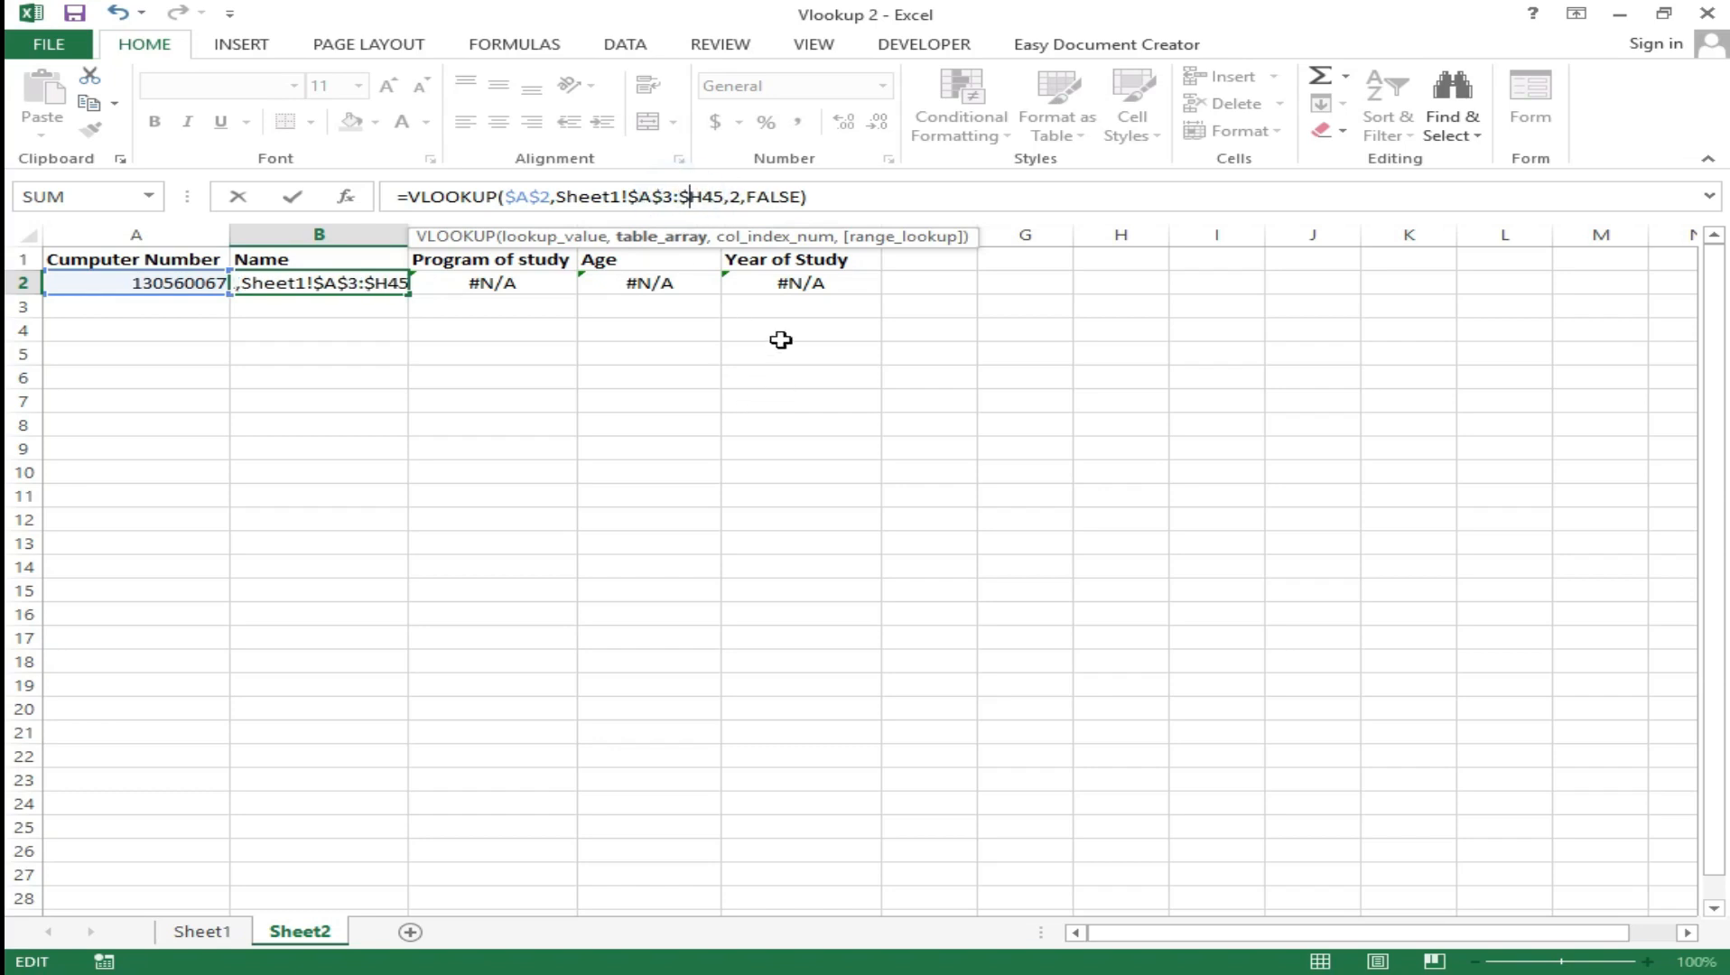
click(705, 196)
text($)
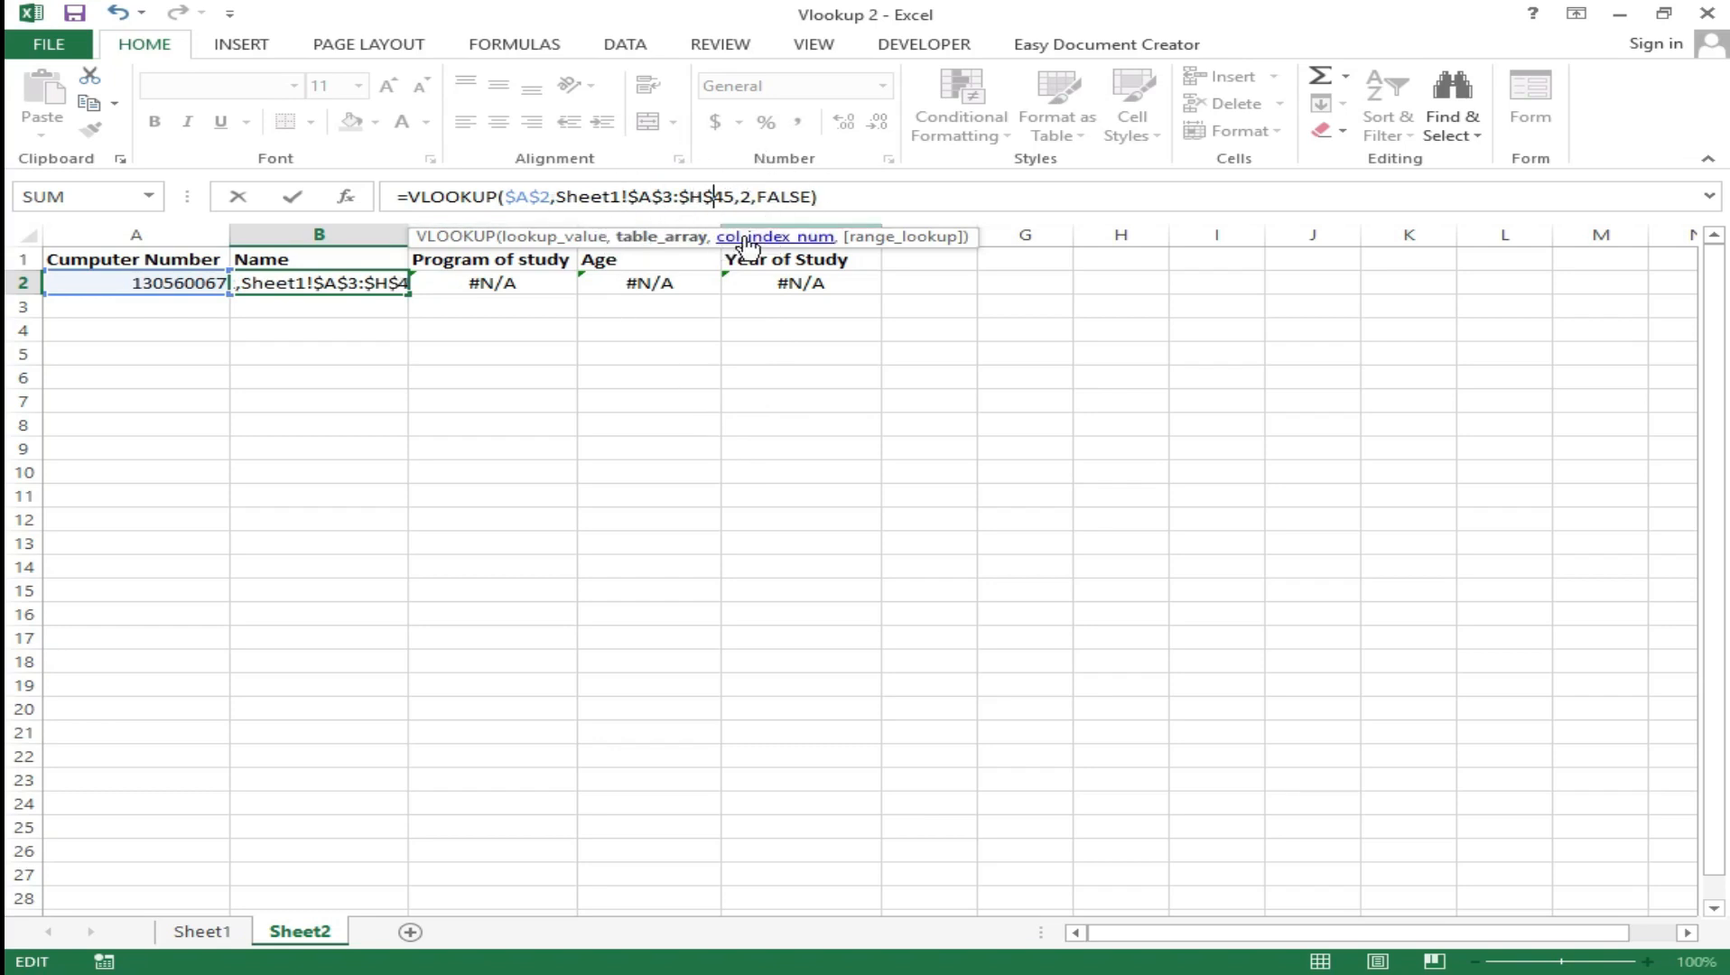
key(ctrl+Return)
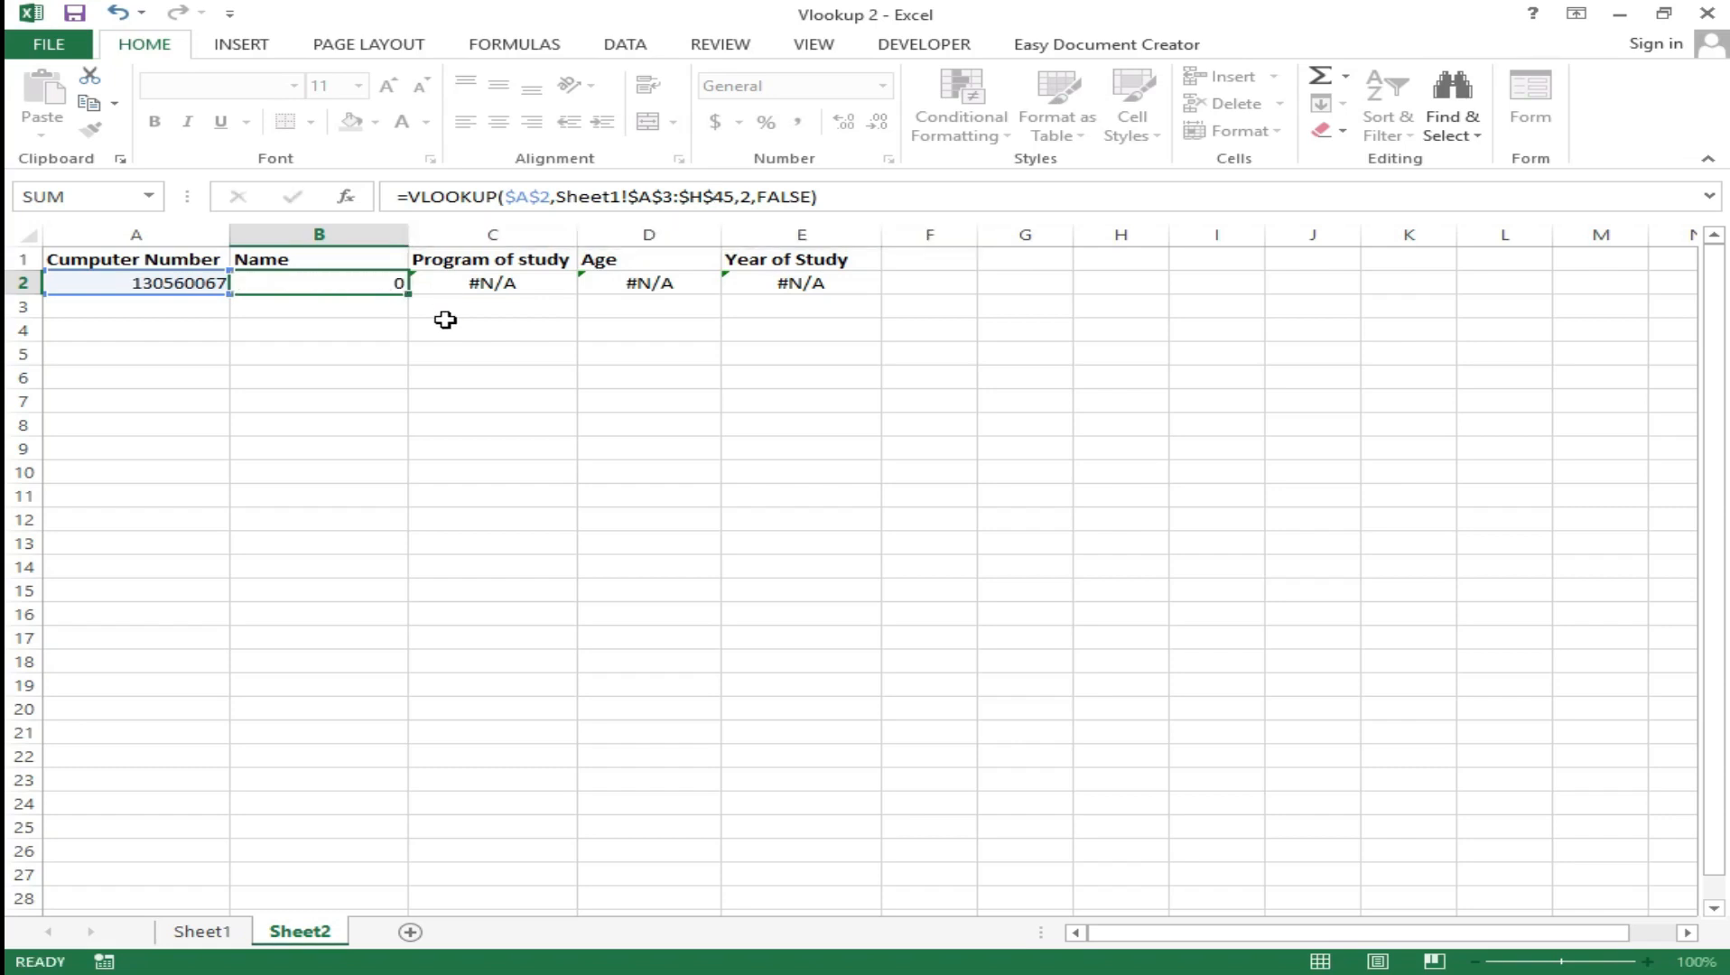
Copy the fully locked B2 lookup across to E2 and check the resulting formulas in C2, D2 and E2.
drag(412, 293, 846, 274)
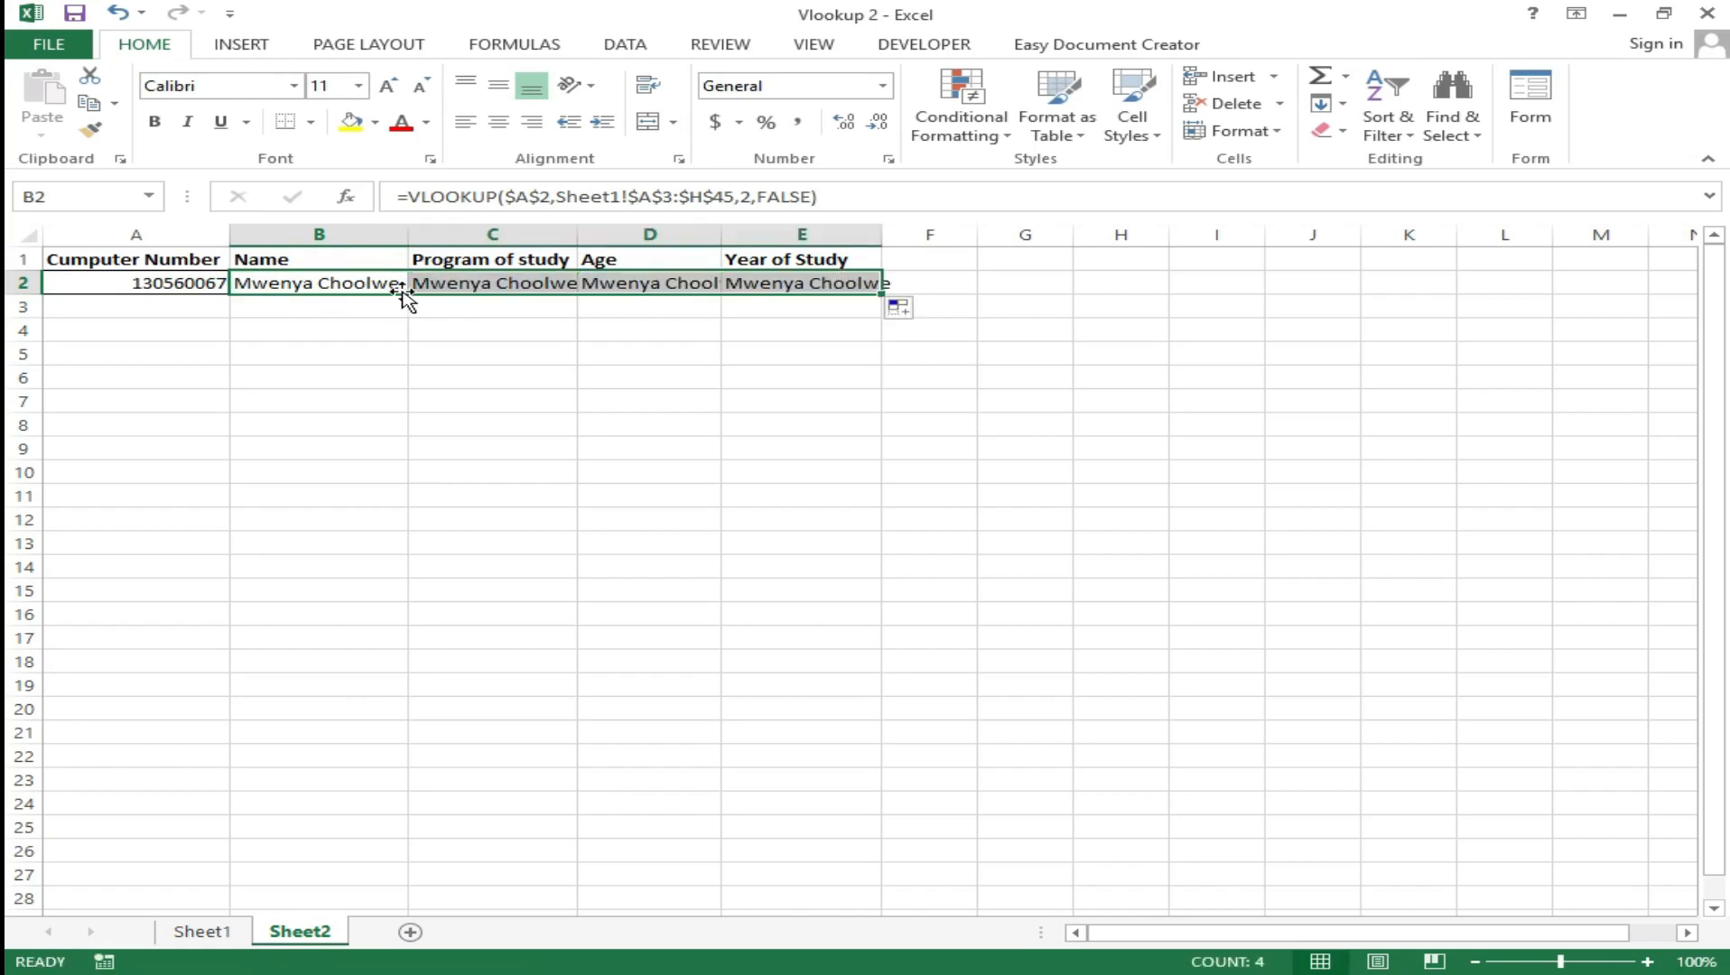
click(512, 286)
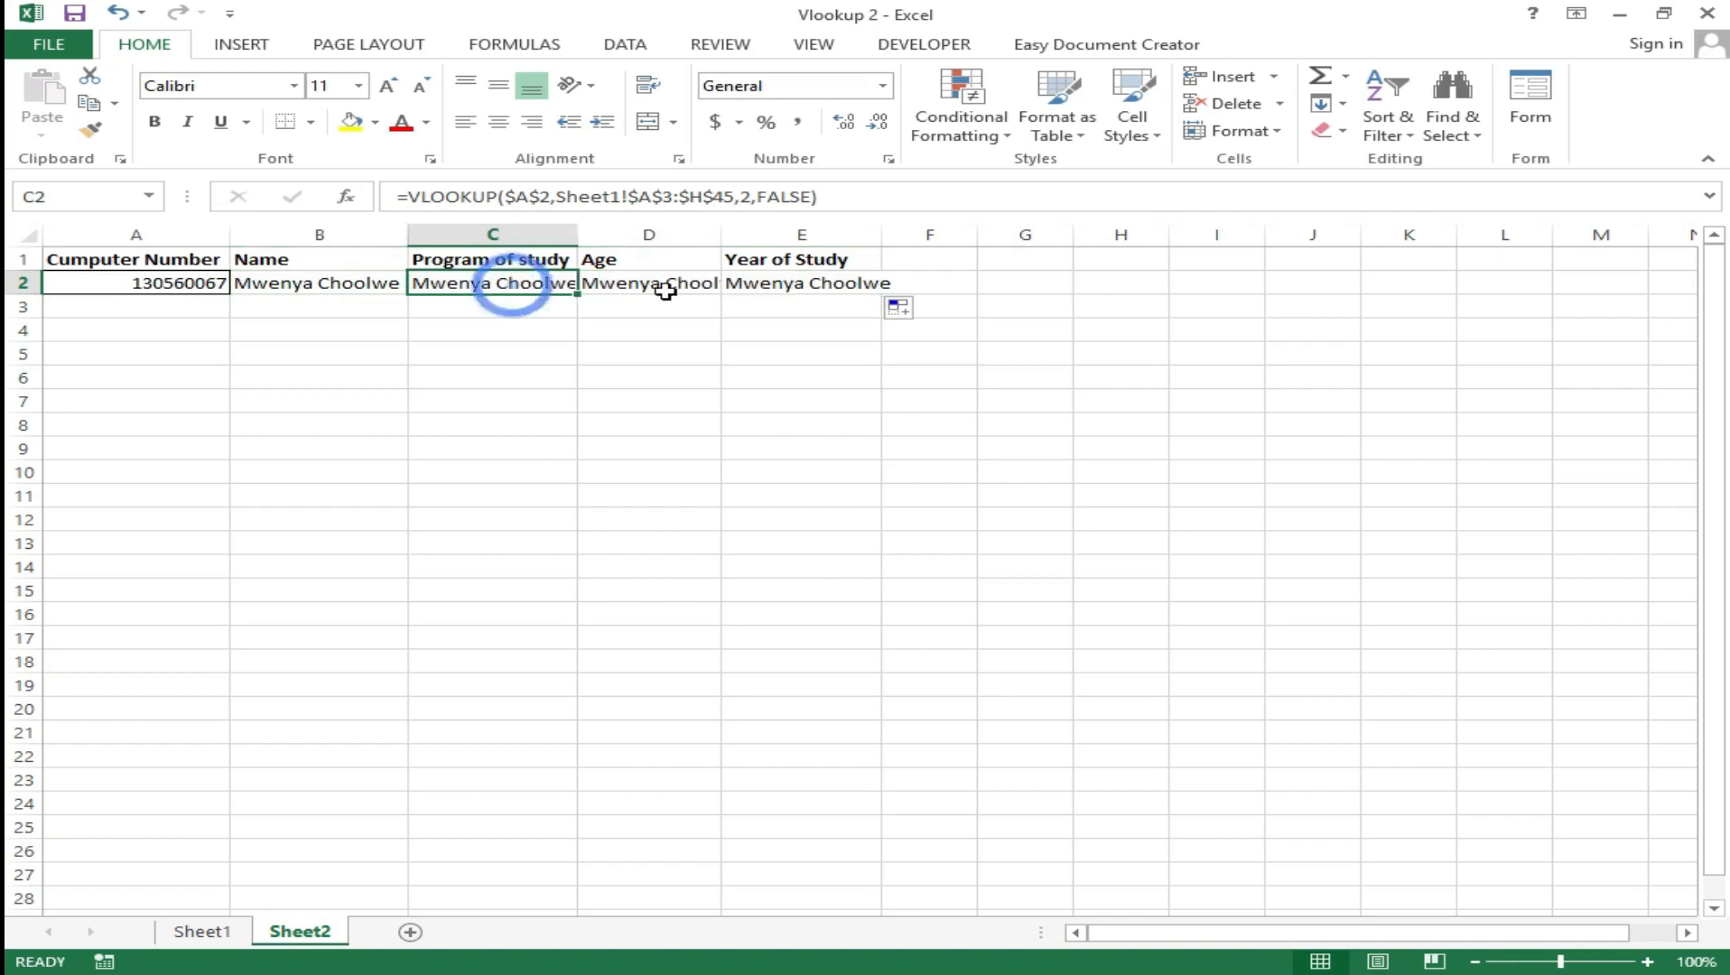
click(684, 287)
click(811, 287)
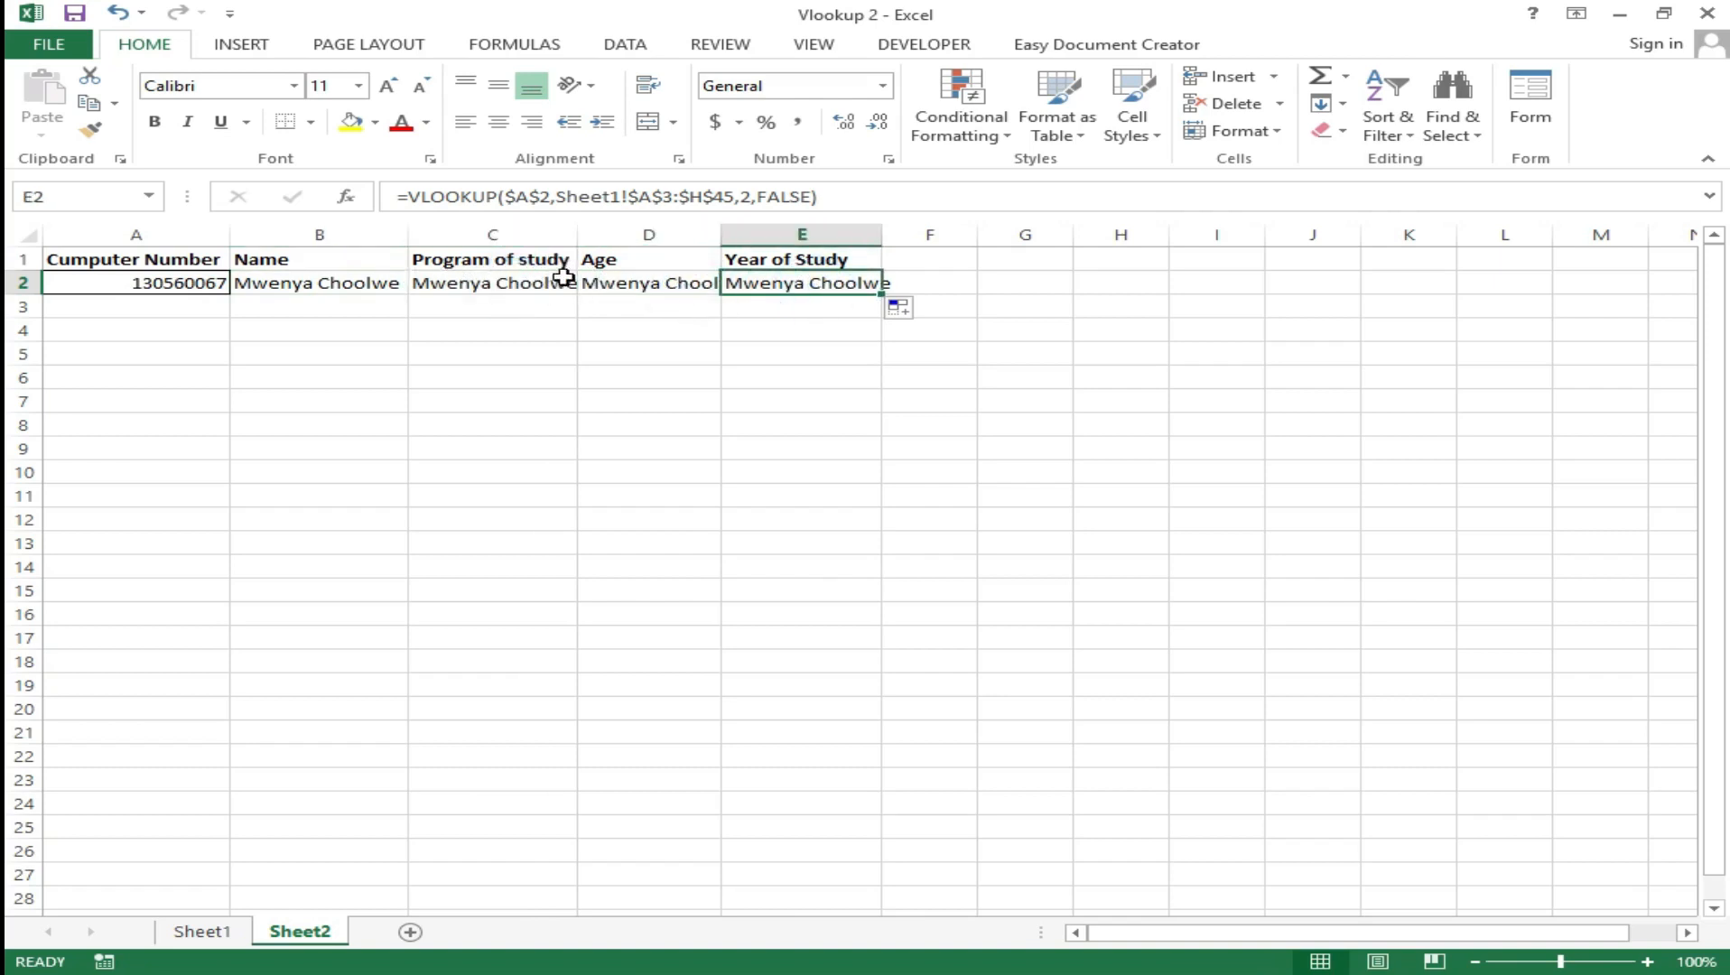
Check the position of Program of study on Sheet1 and set the column index in Sheet2's C2 lookup to 5.
click(202, 932)
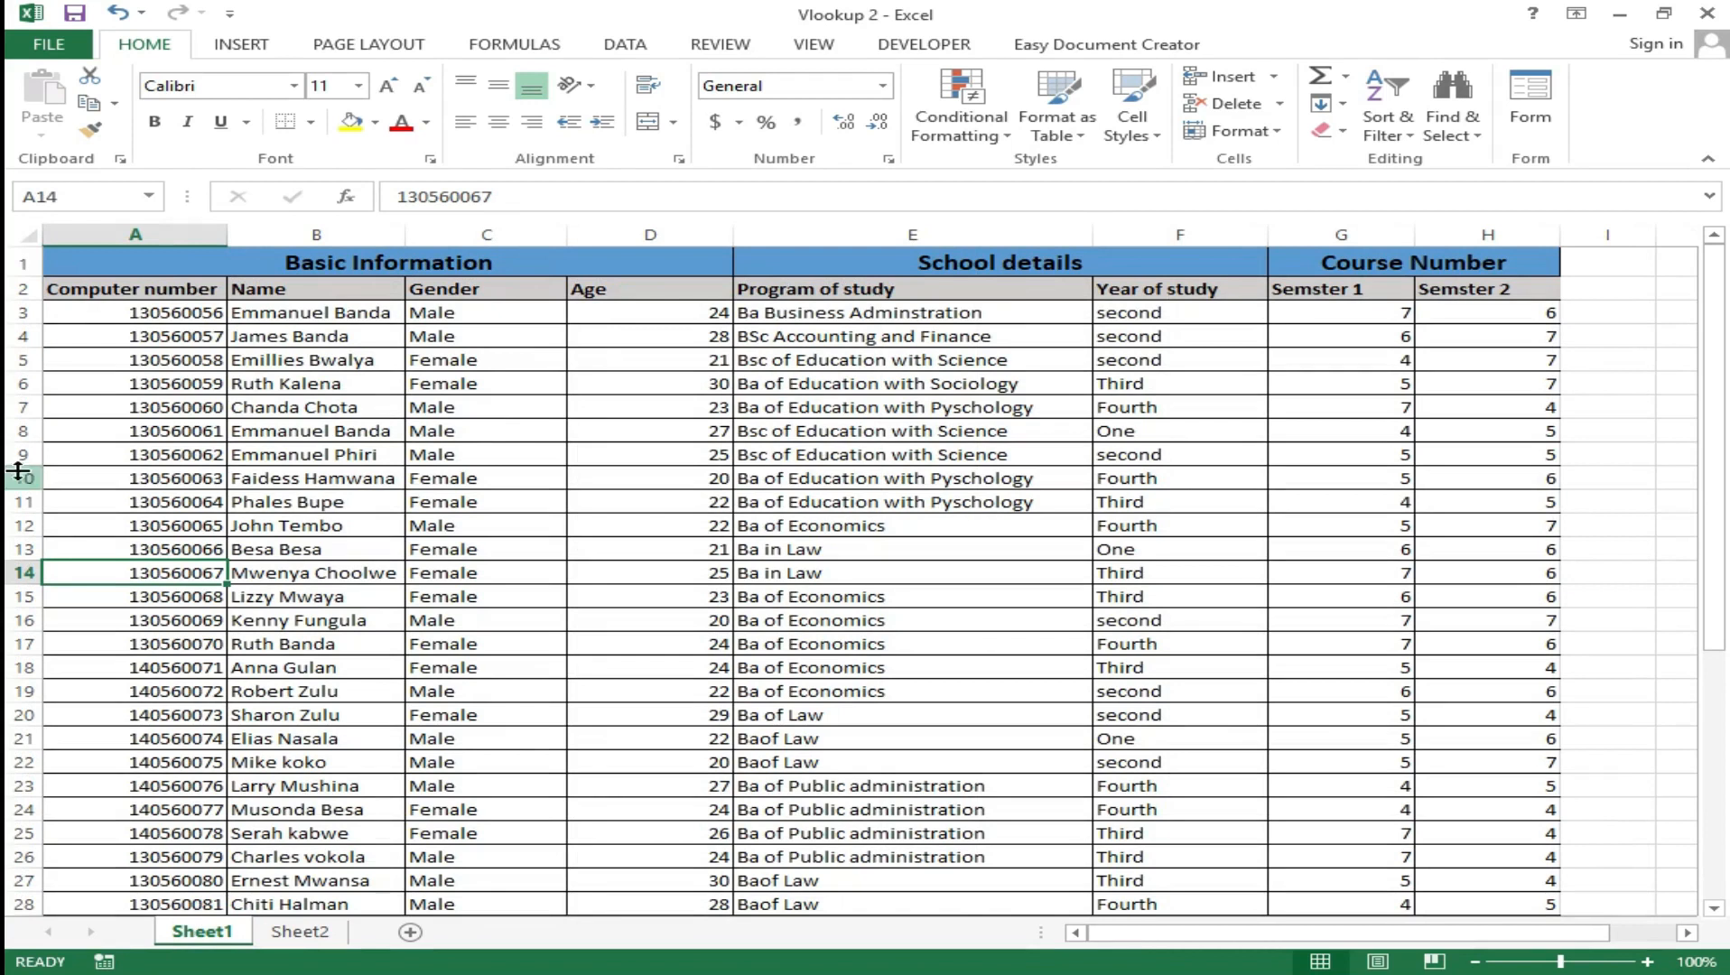
click(299, 933)
click(494, 283)
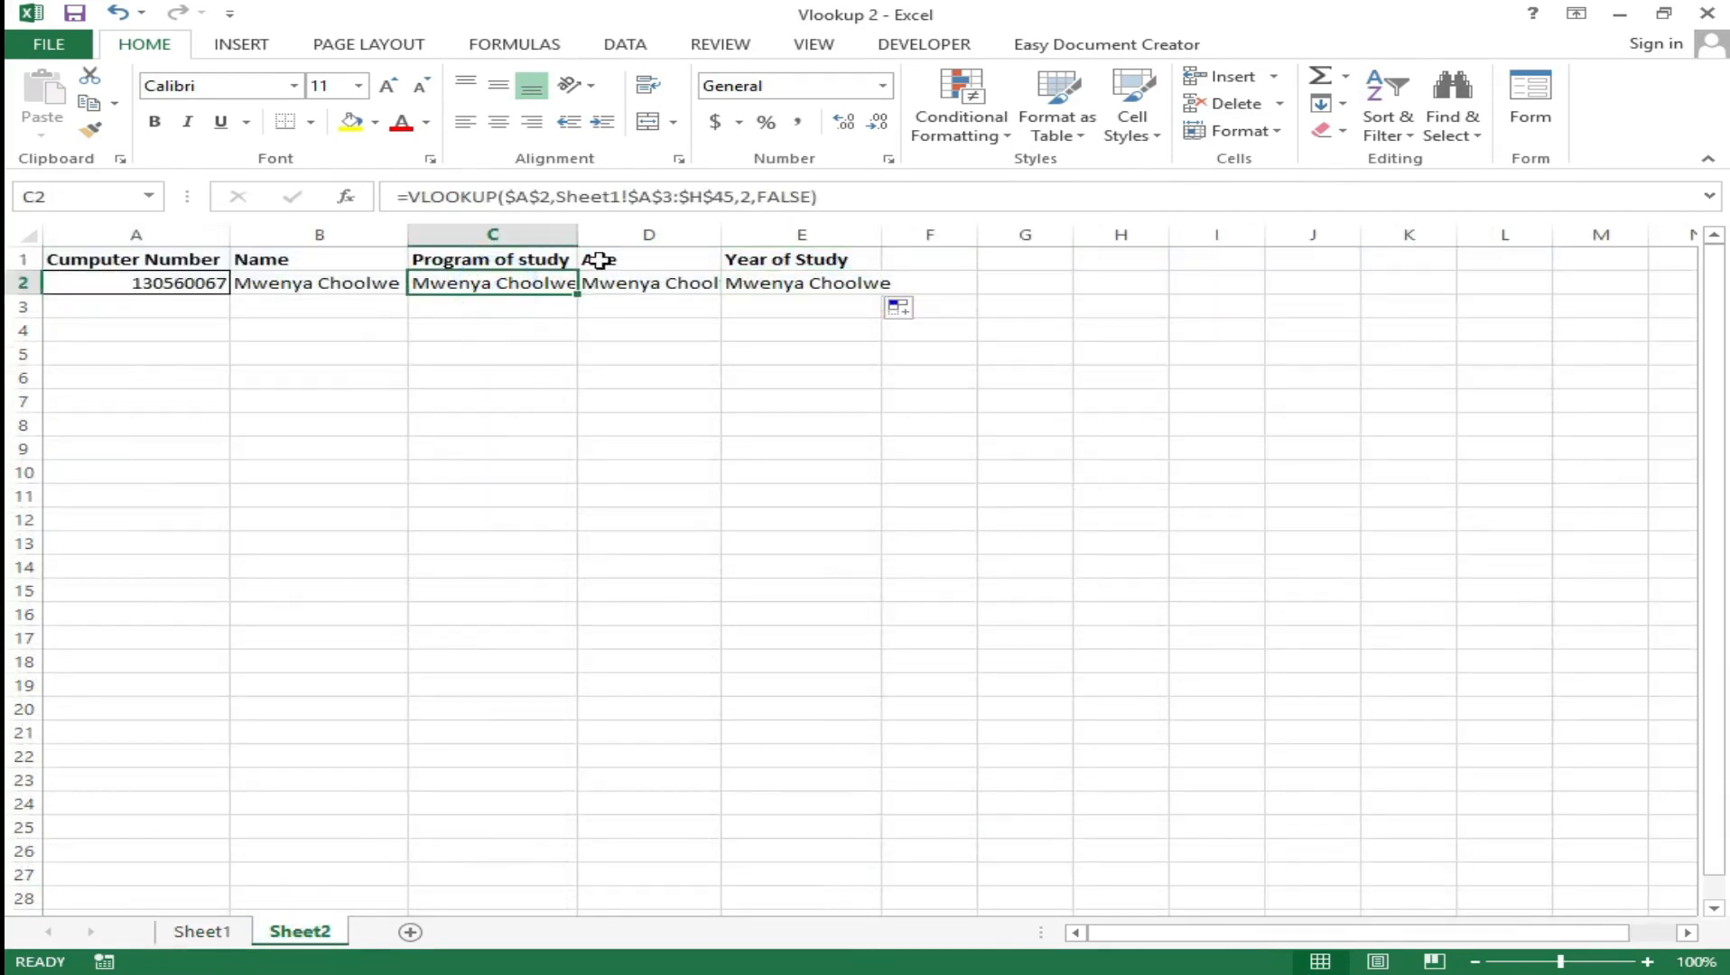
click(747, 199)
key(BackSpace)
text(5)
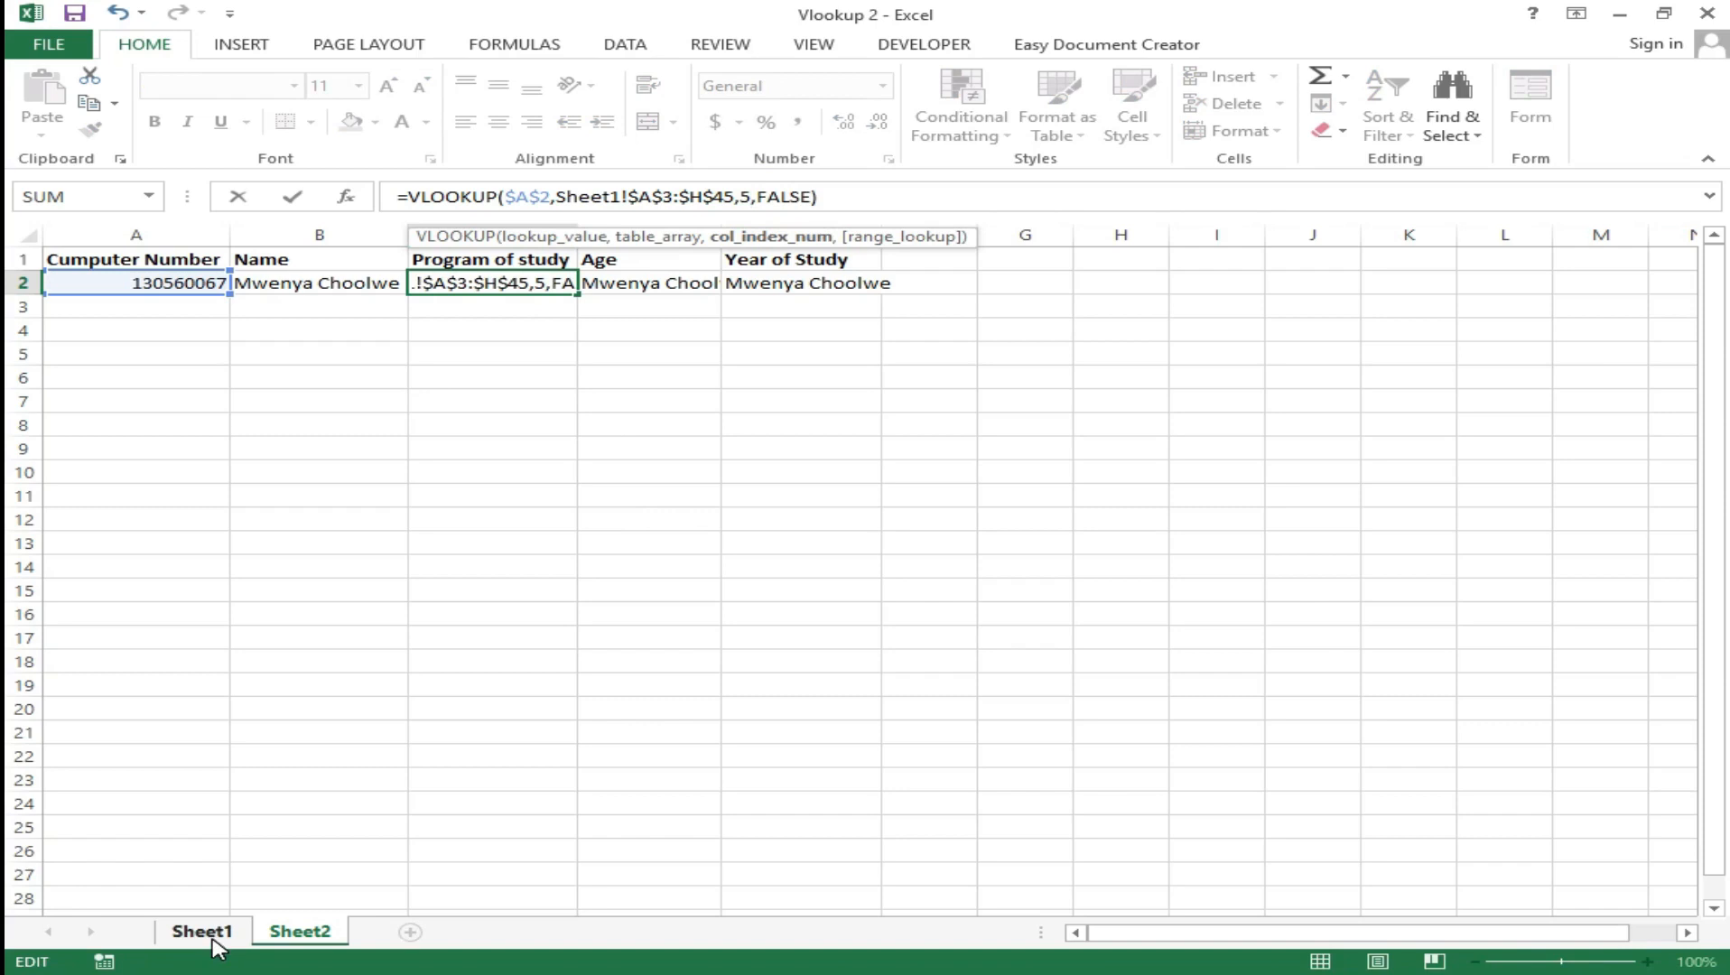
key(Return)
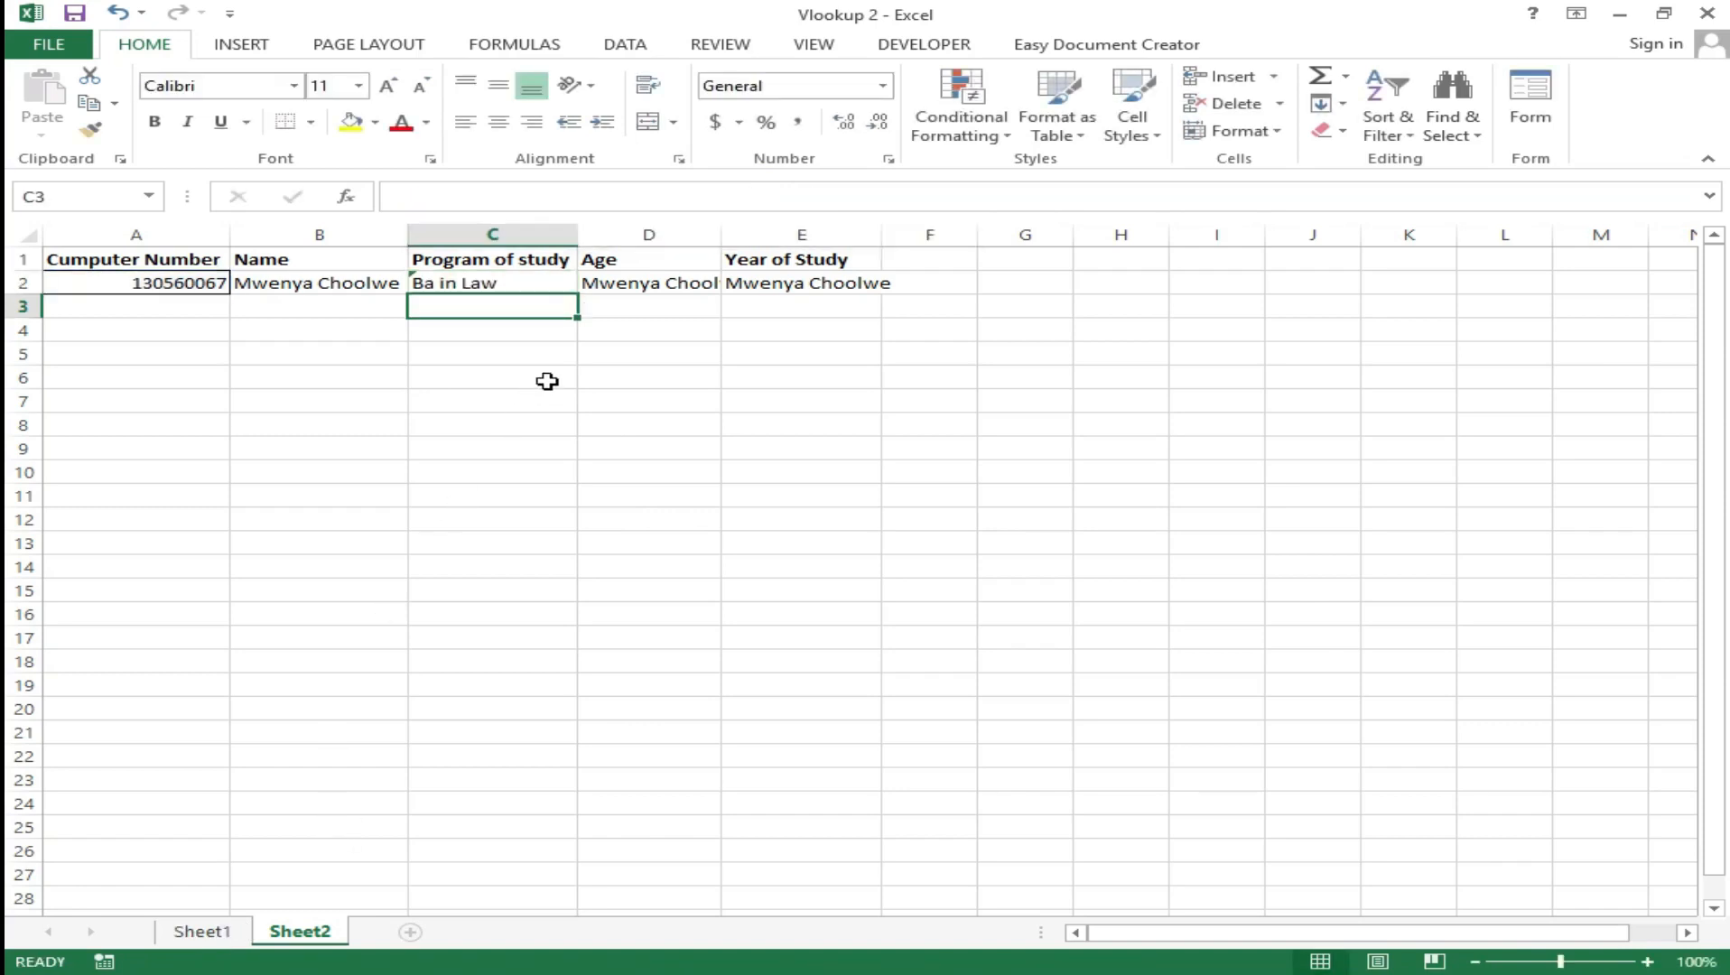
Check the position of the Age column on Sheet1 and set the column index in Sheet2's D2 lookup to 4.
click(629, 282)
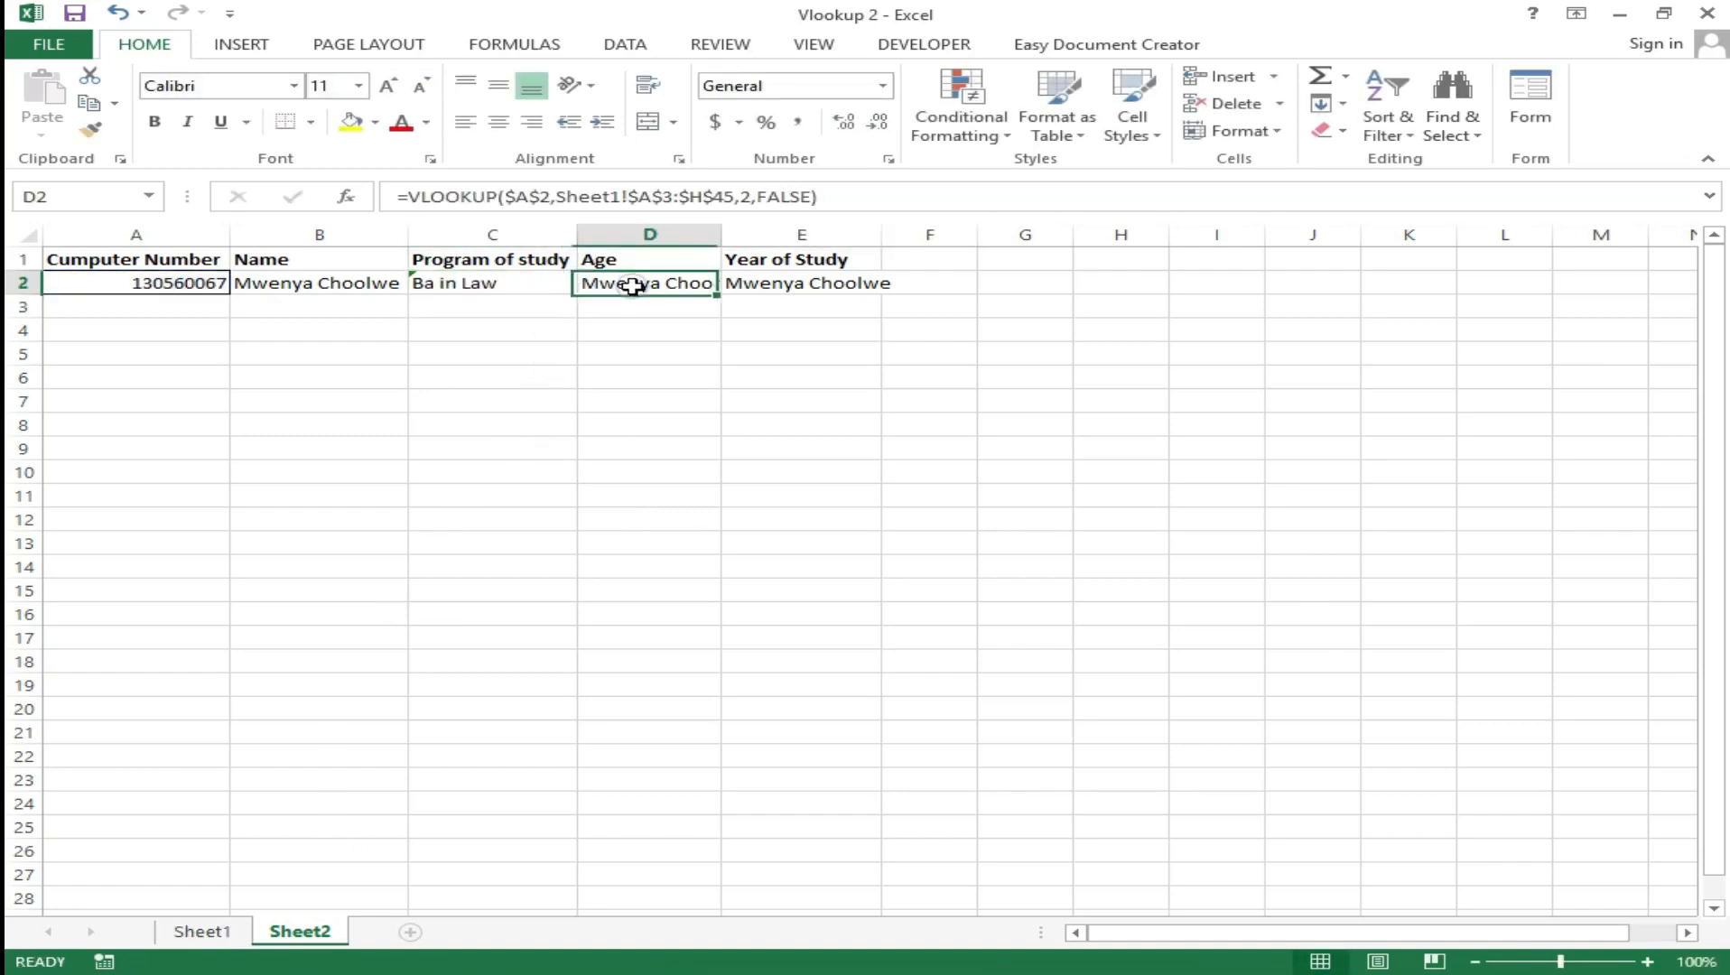
click(223, 934)
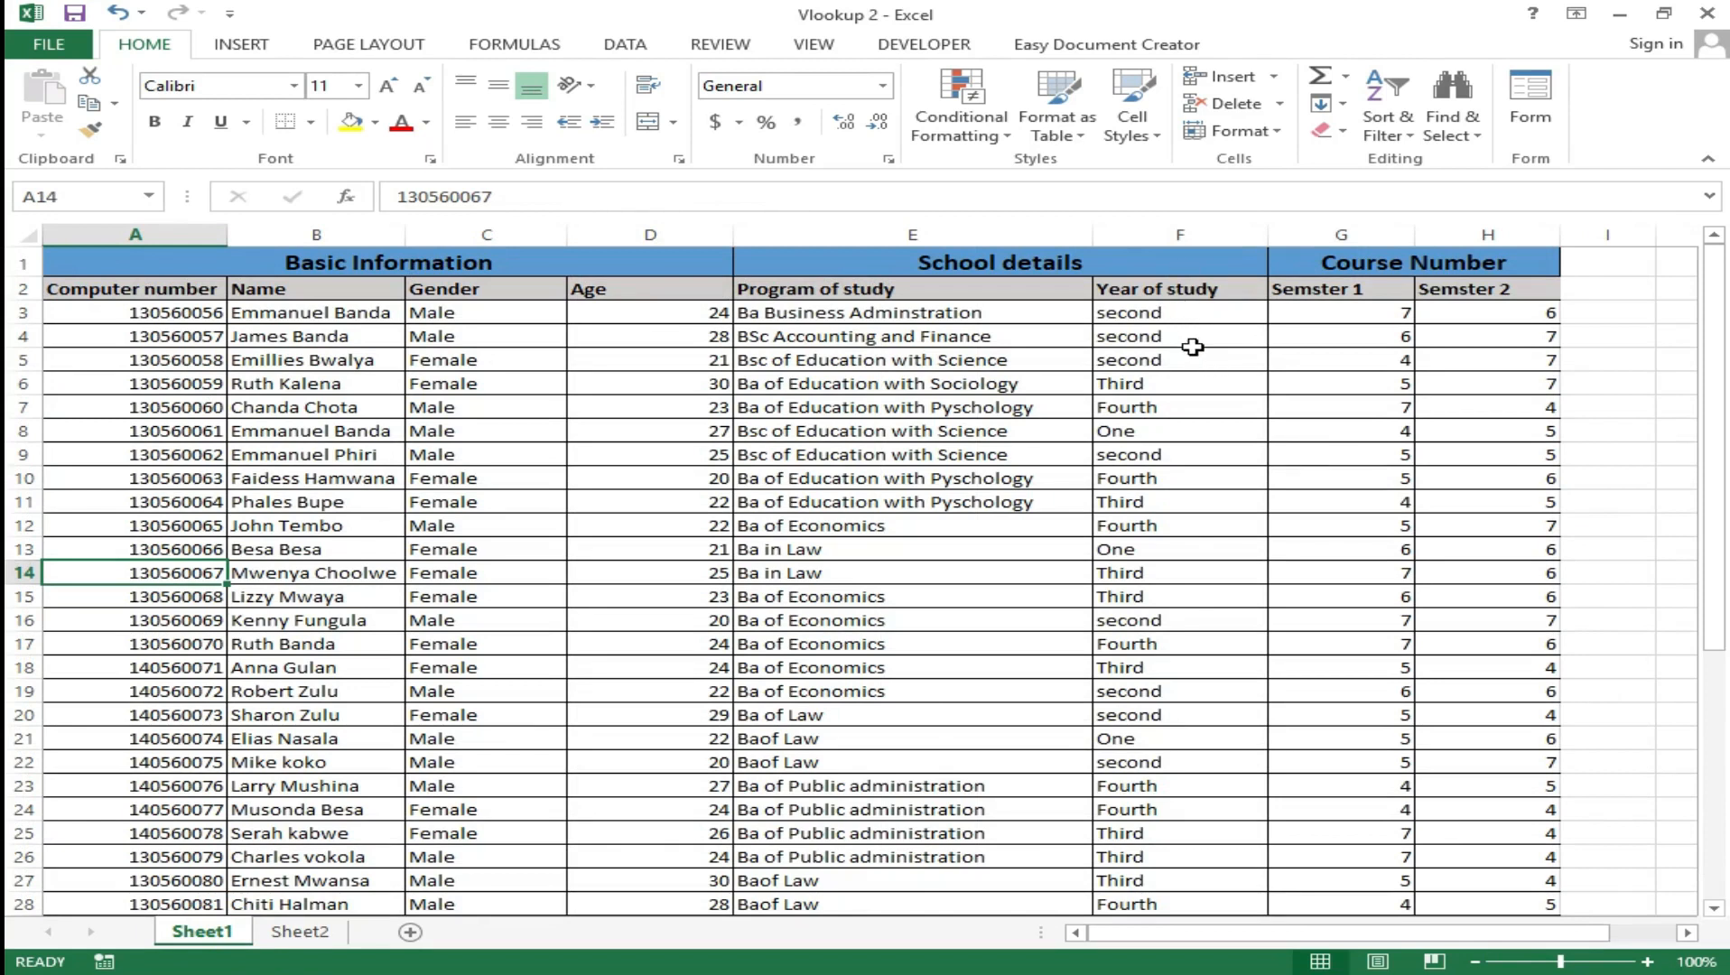
click(300, 932)
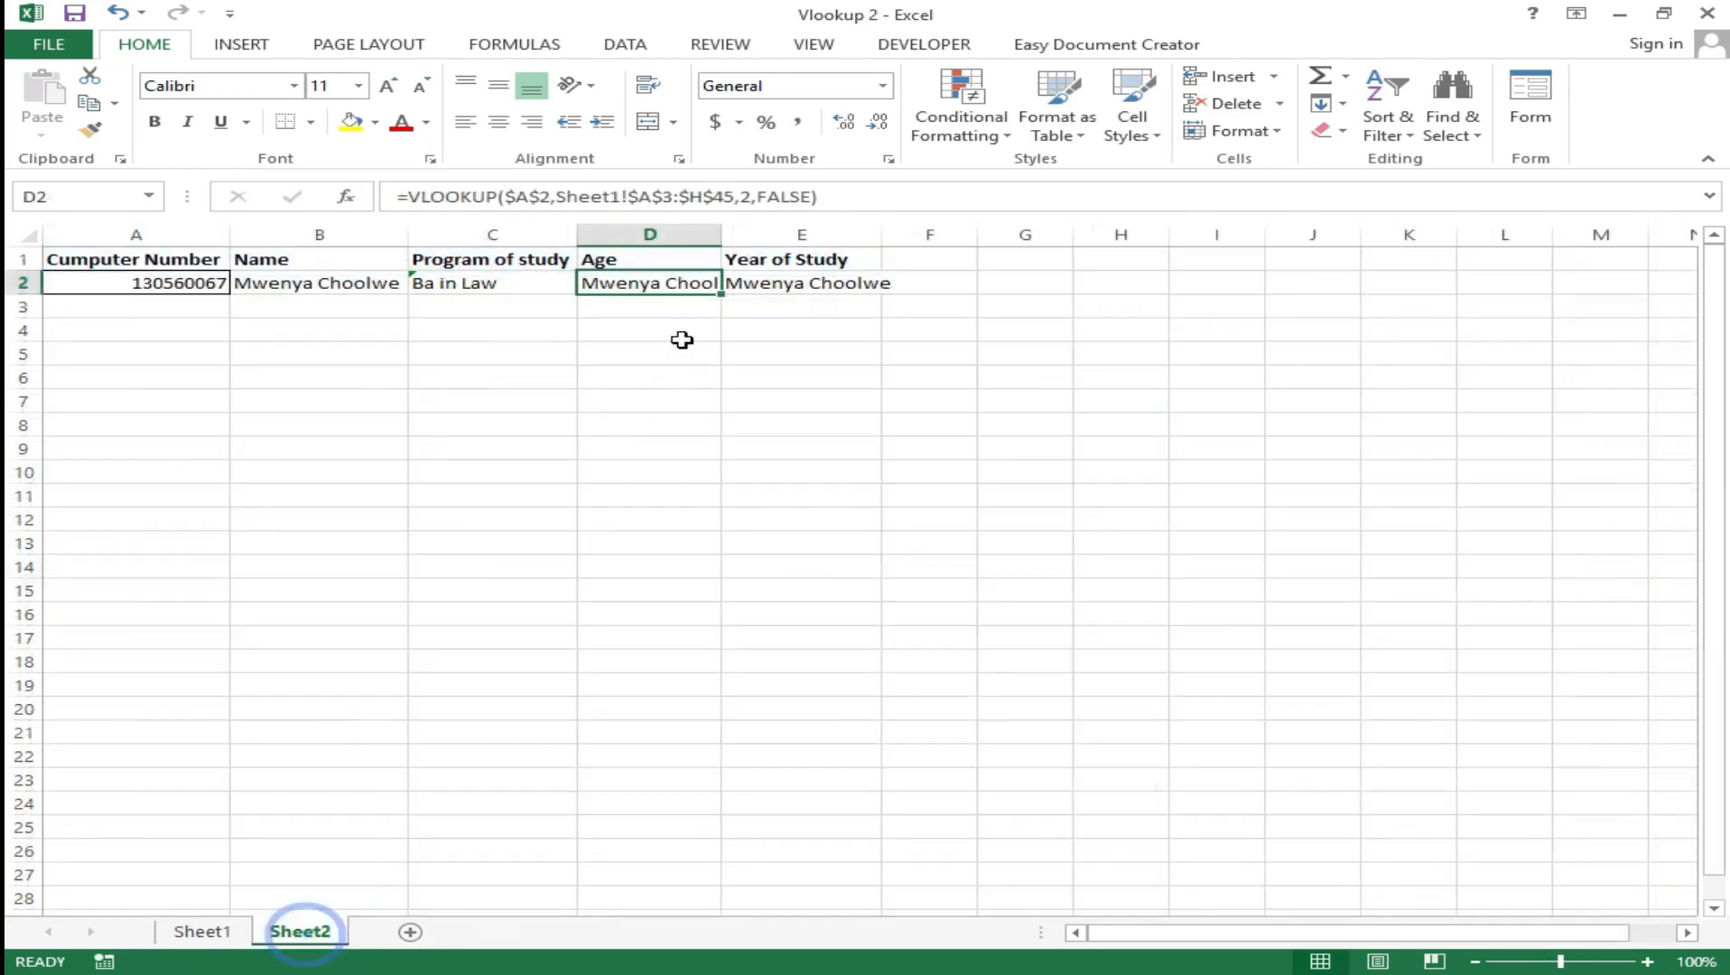
click(755, 197)
key(BackSpace)
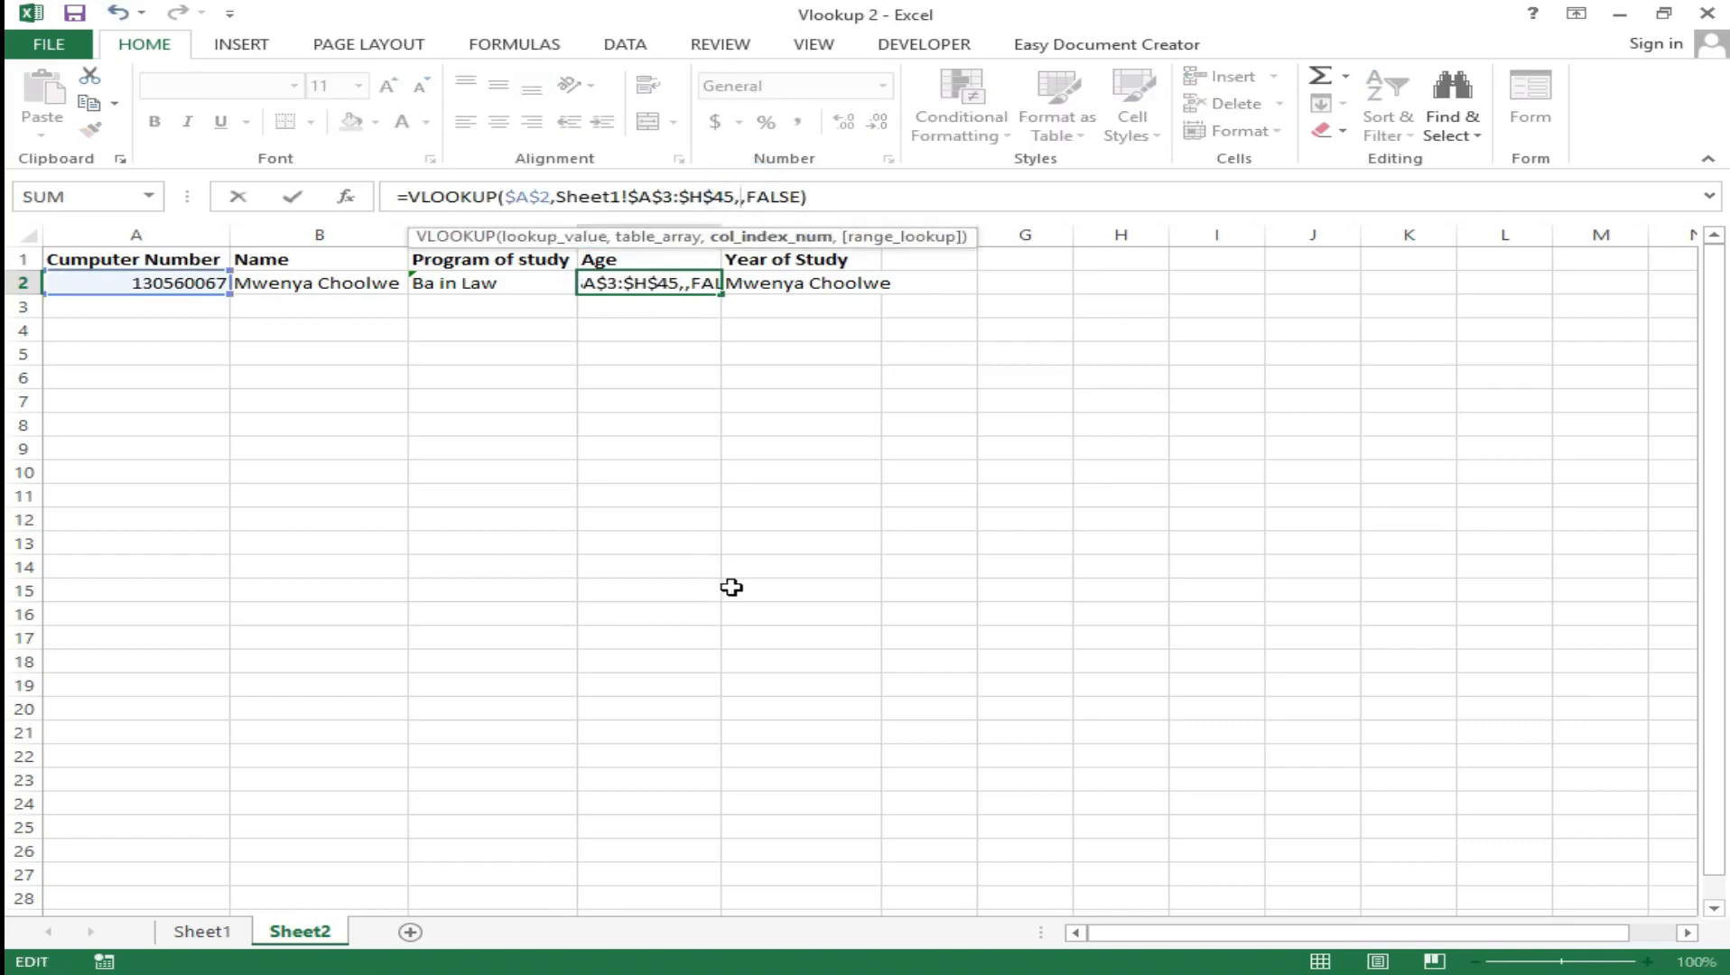
text(4)
key(Return)
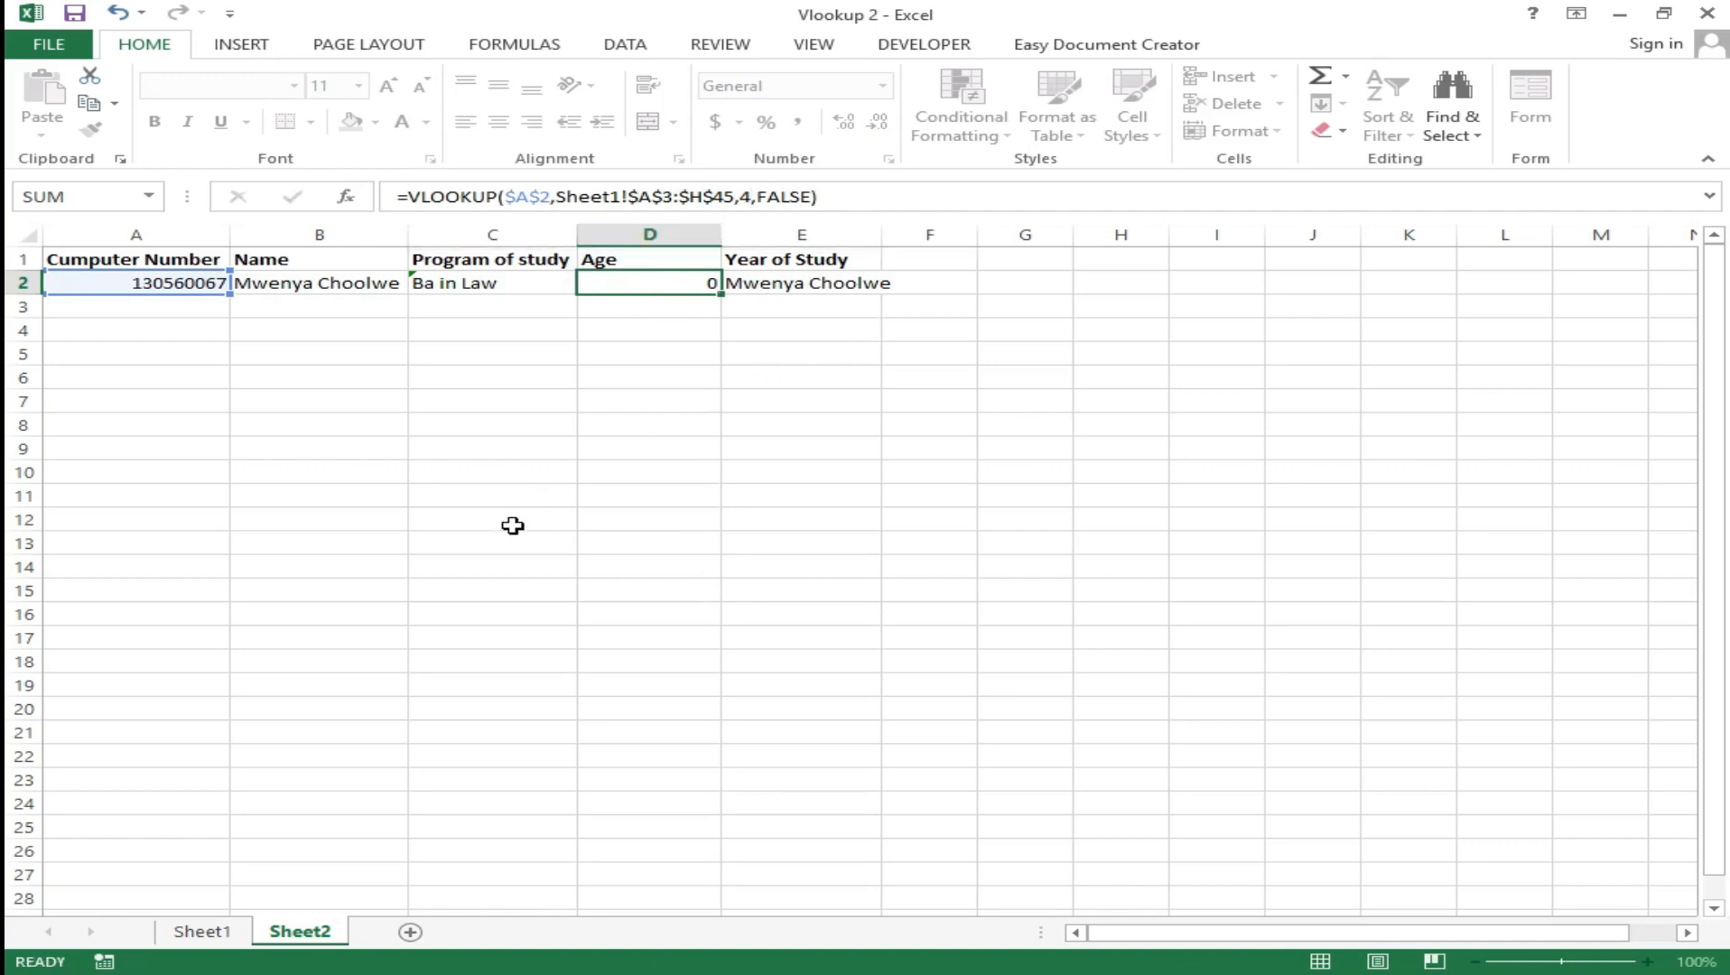
Set the column index in the Year of Study lookup in E2 to 6.
click(805, 289)
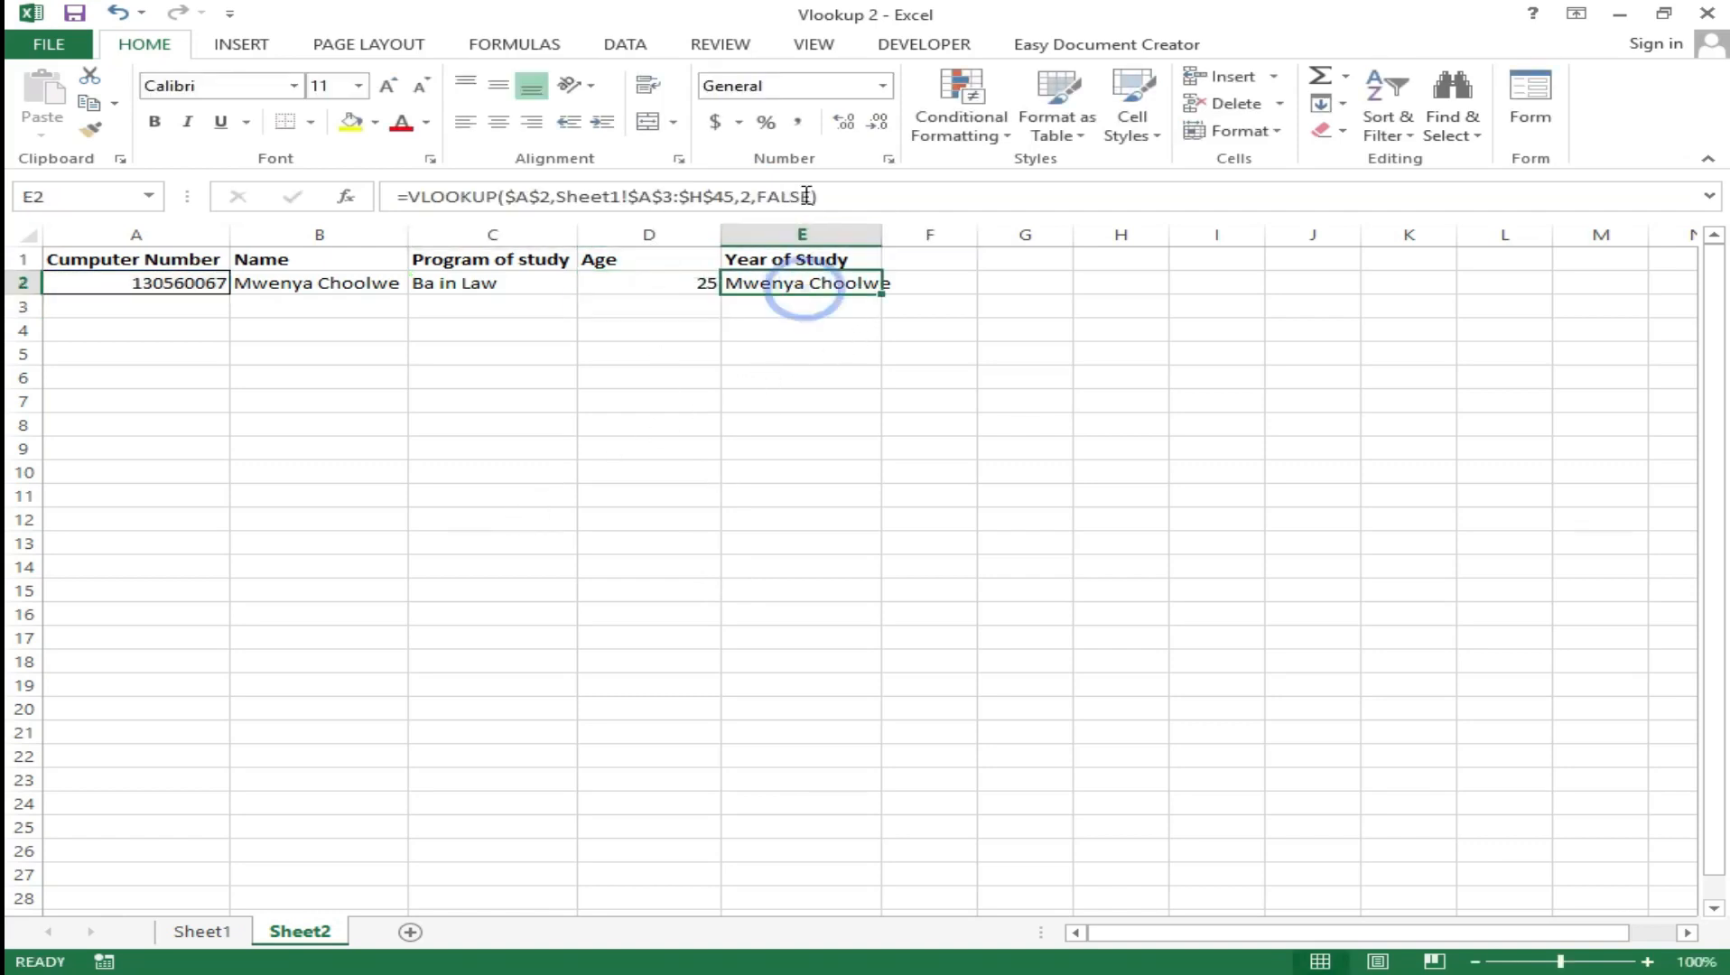
click(748, 195)
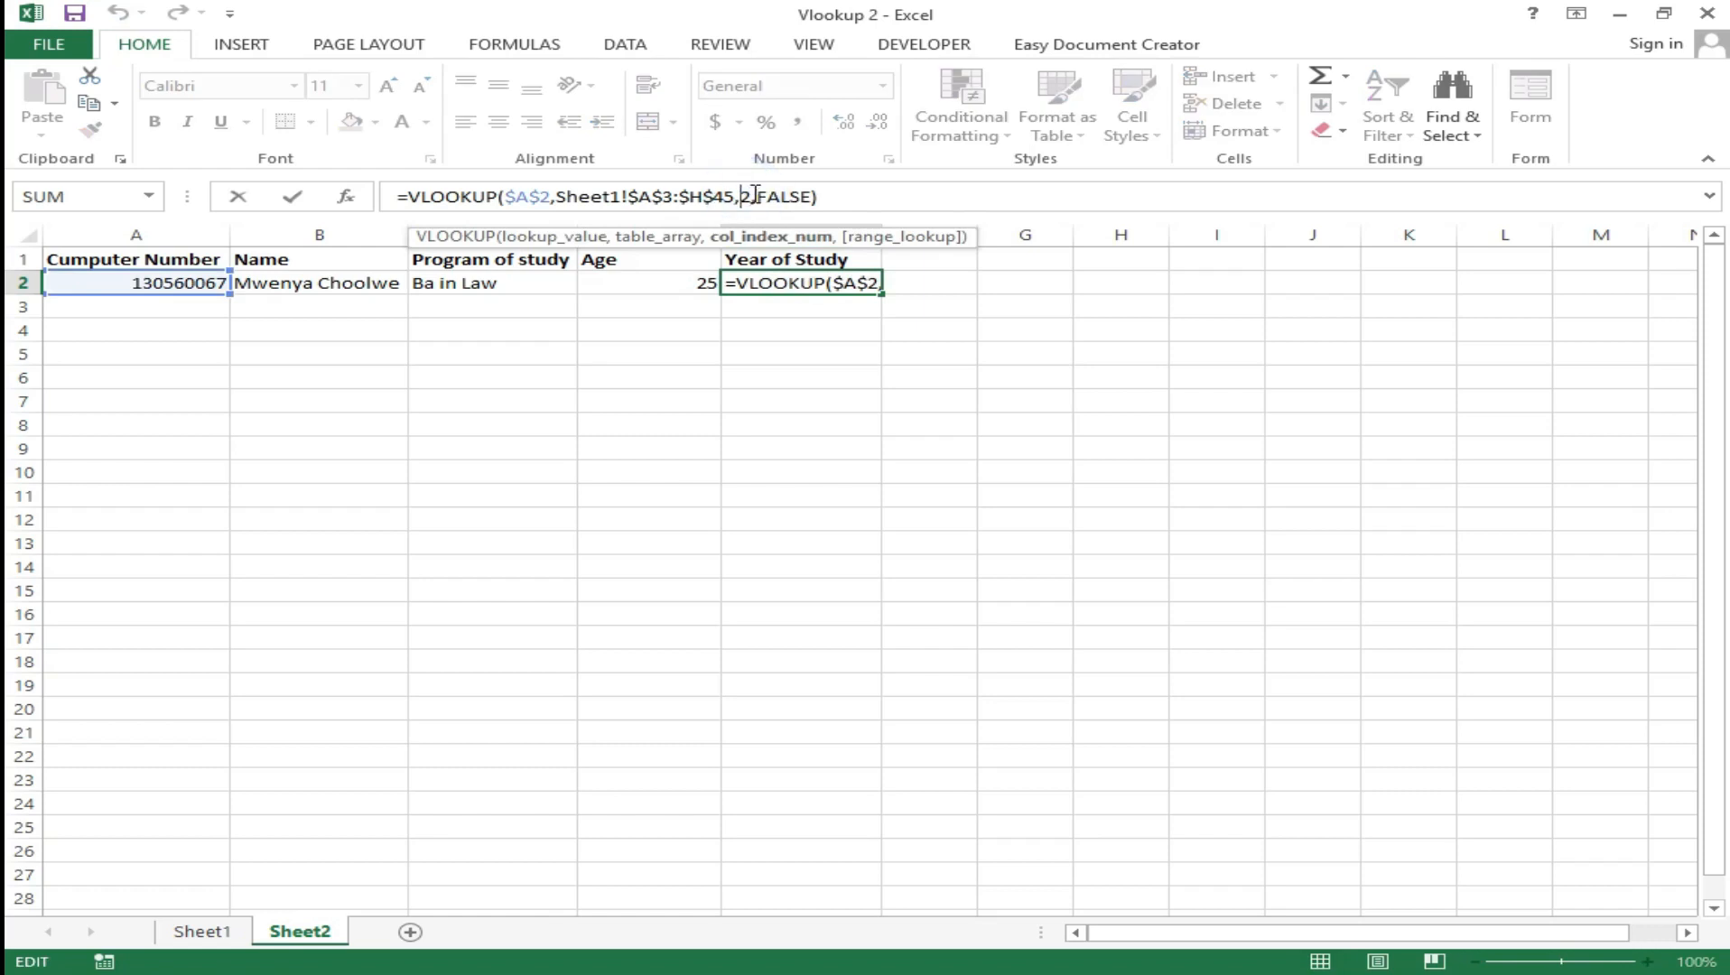
key(BackSpace)
text(6)
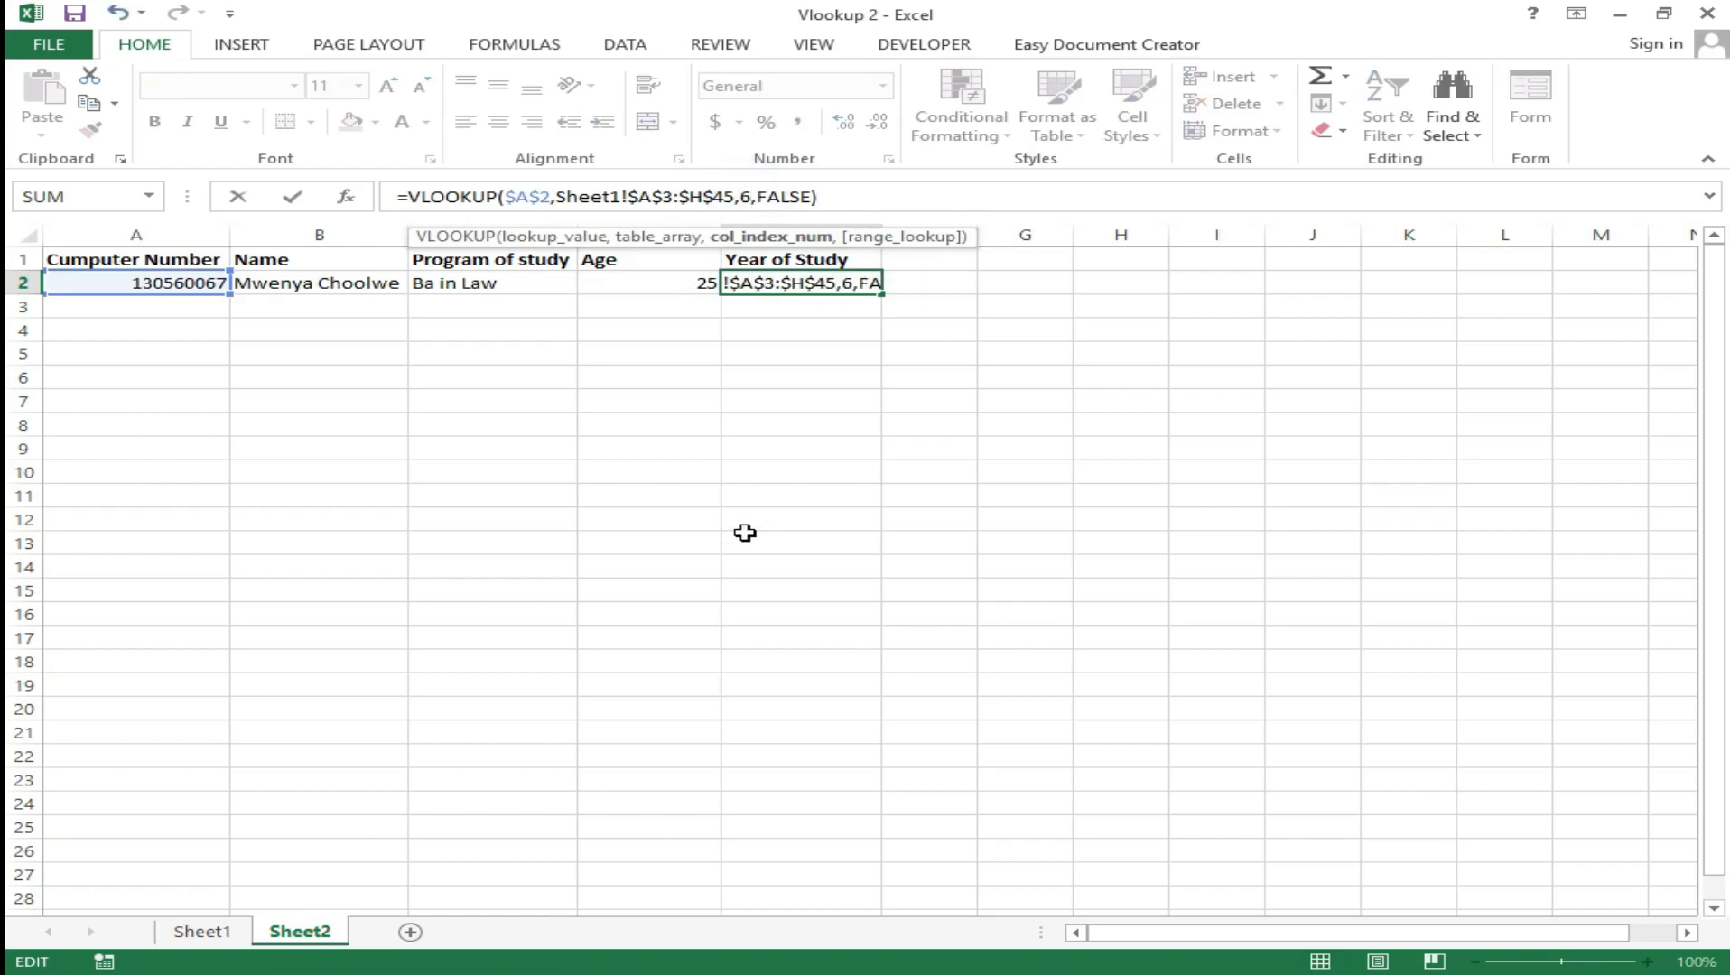
key(Return)
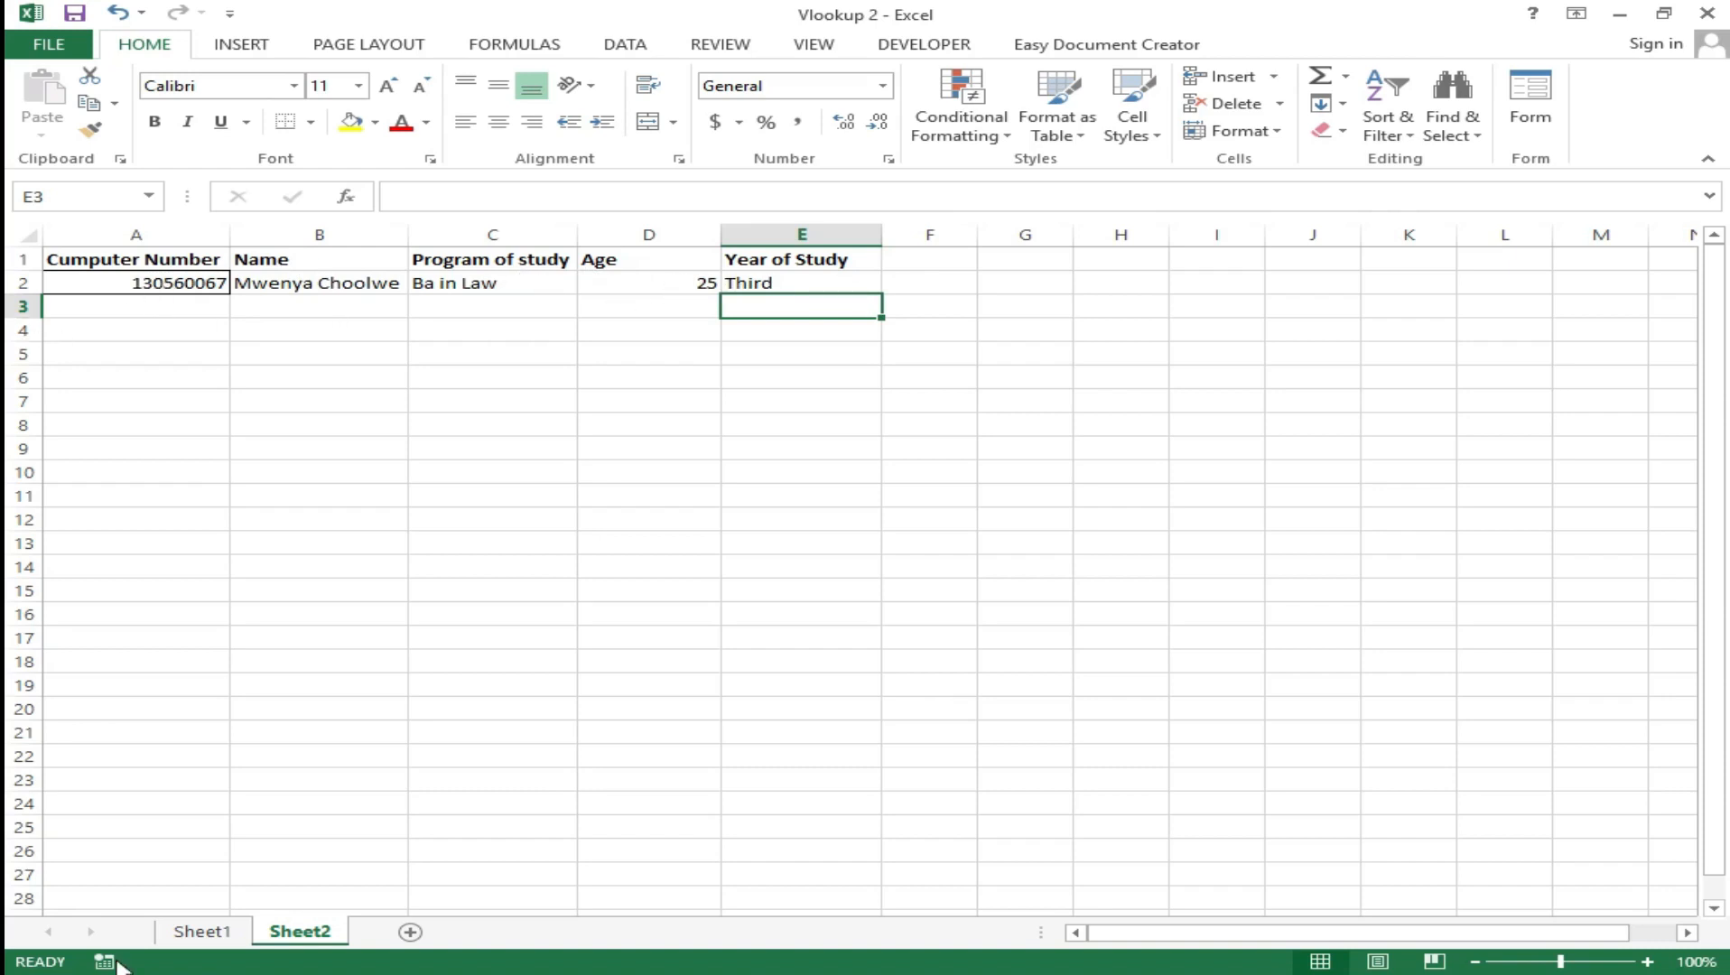
Copy the computer number from A19 of Sheet1 into the lookup cell A2 of Sheet2.
click(208, 931)
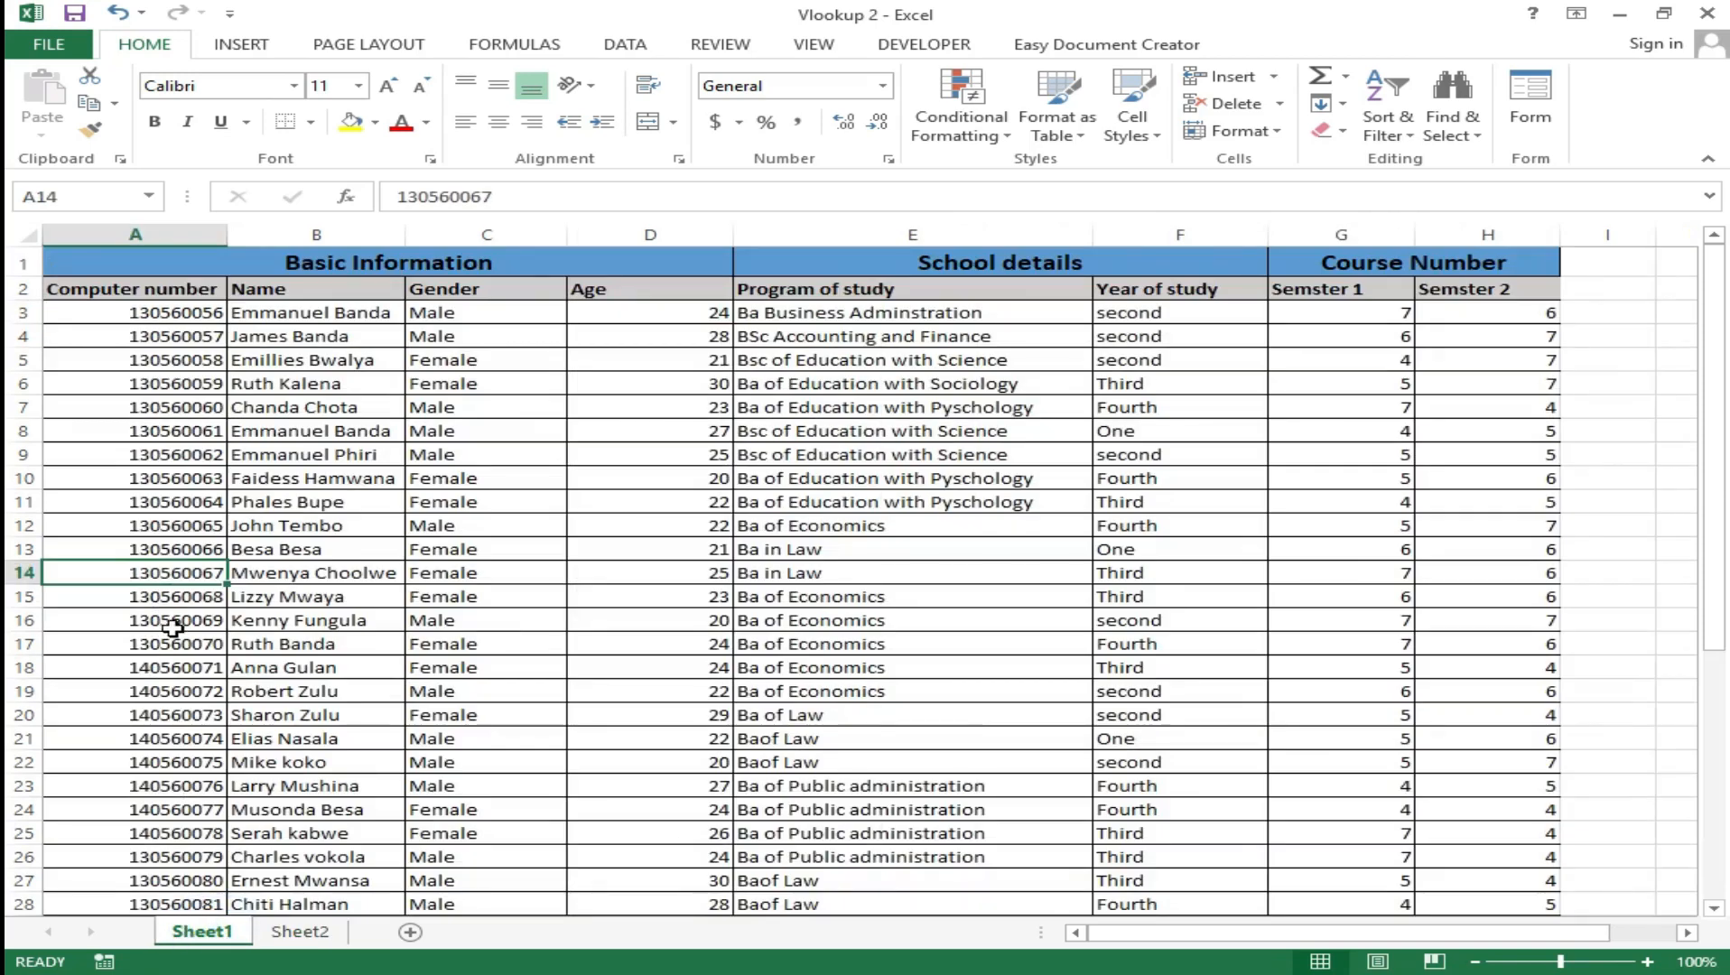
click(172, 693)
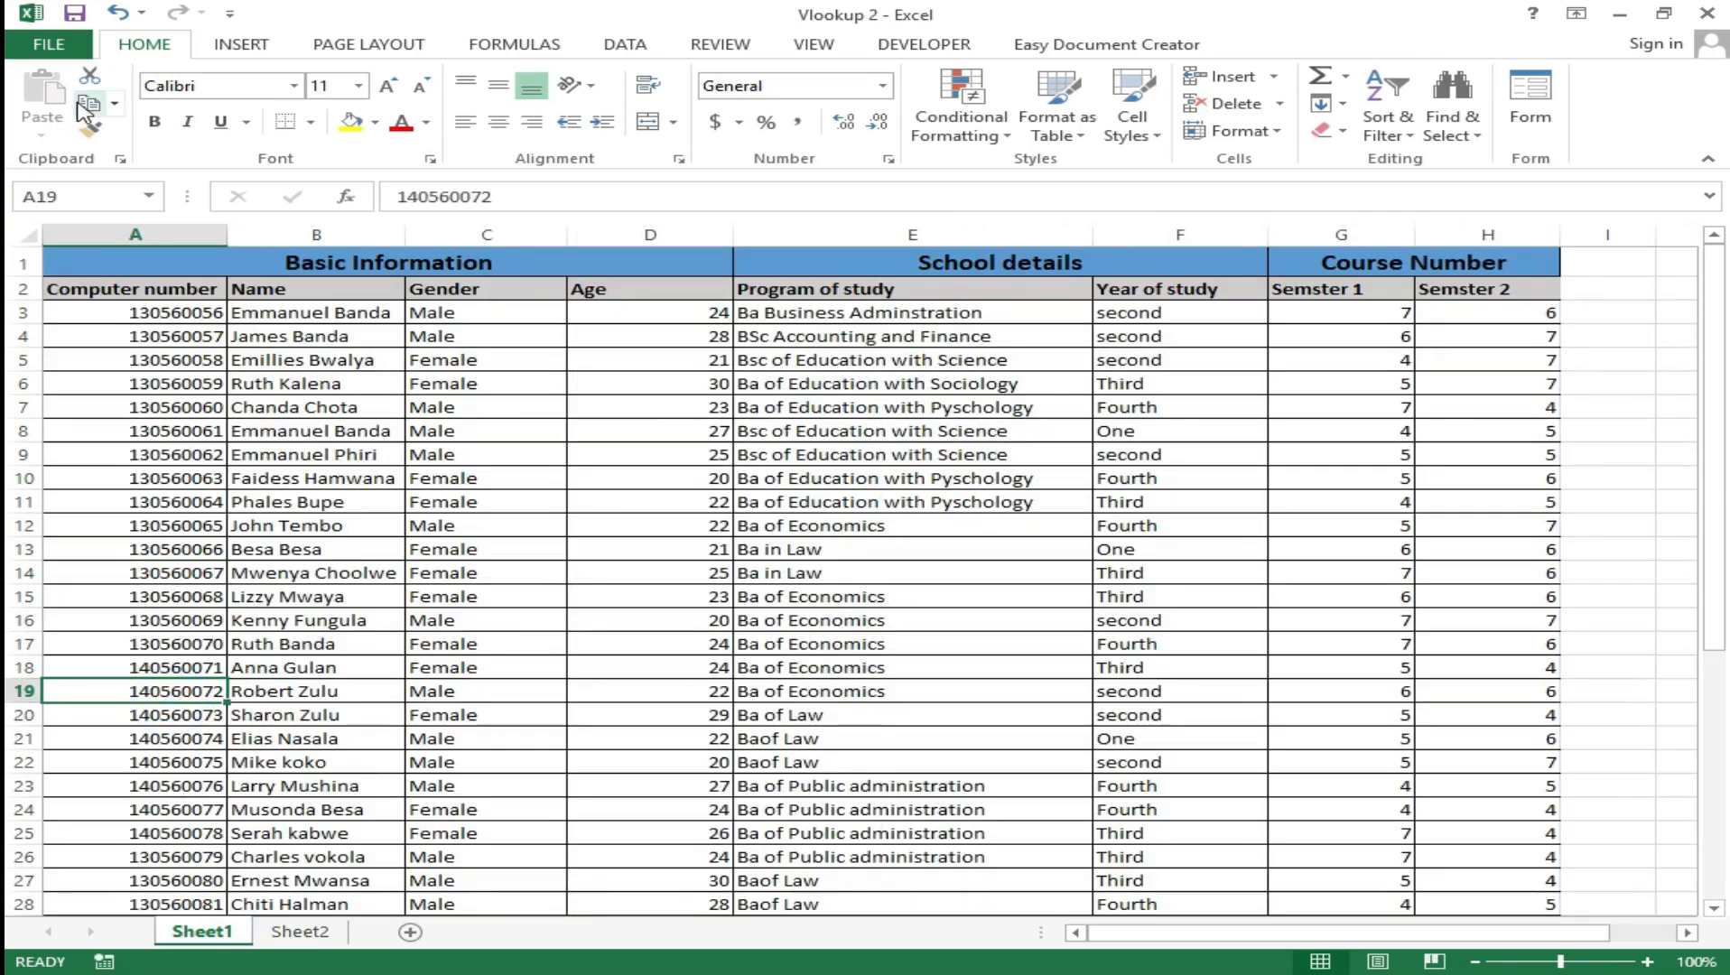
click(88, 105)
click(299, 931)
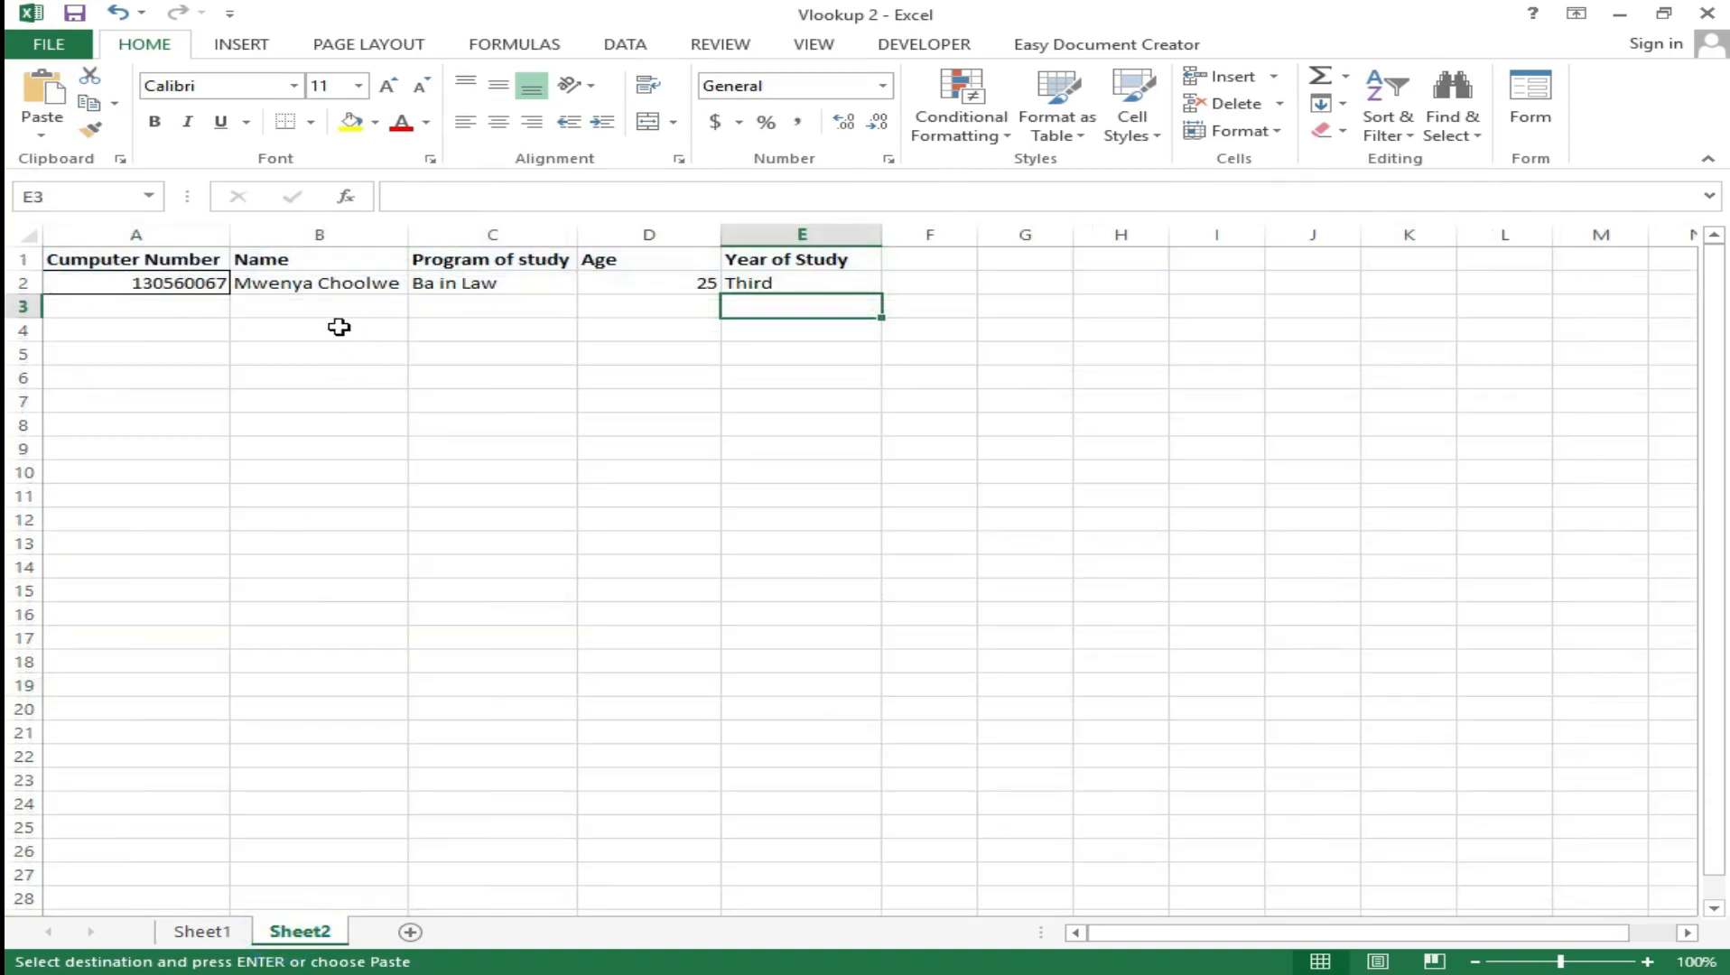
click(178, 287)
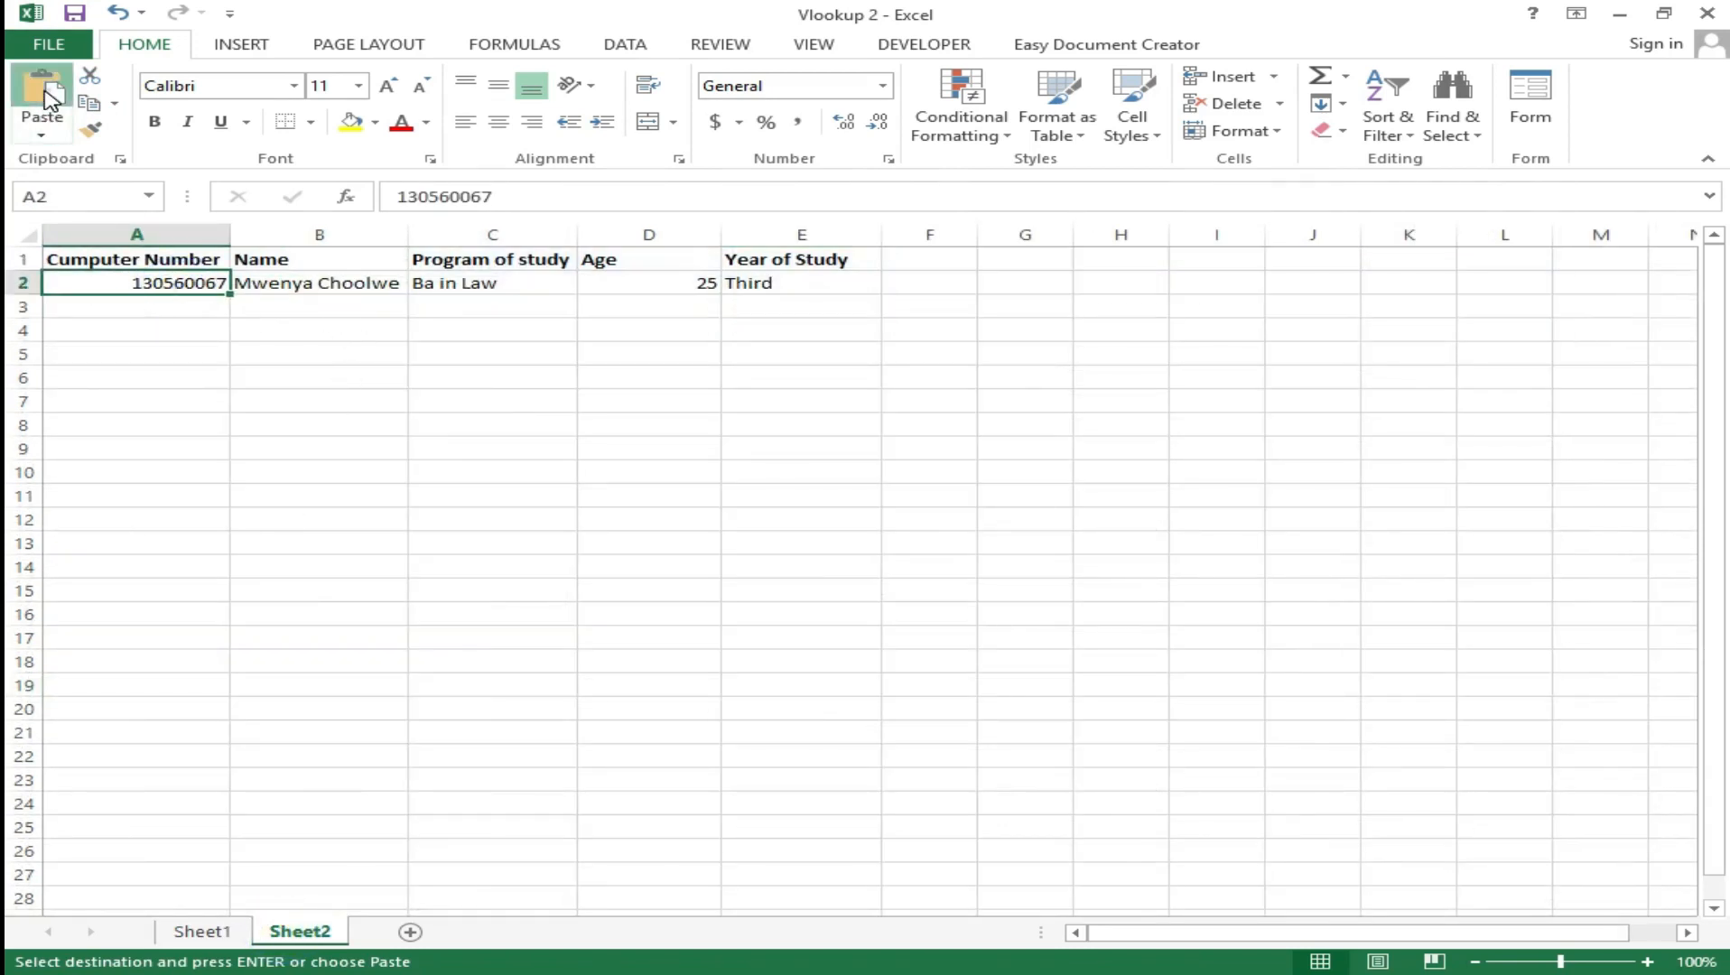
click(42, 90)
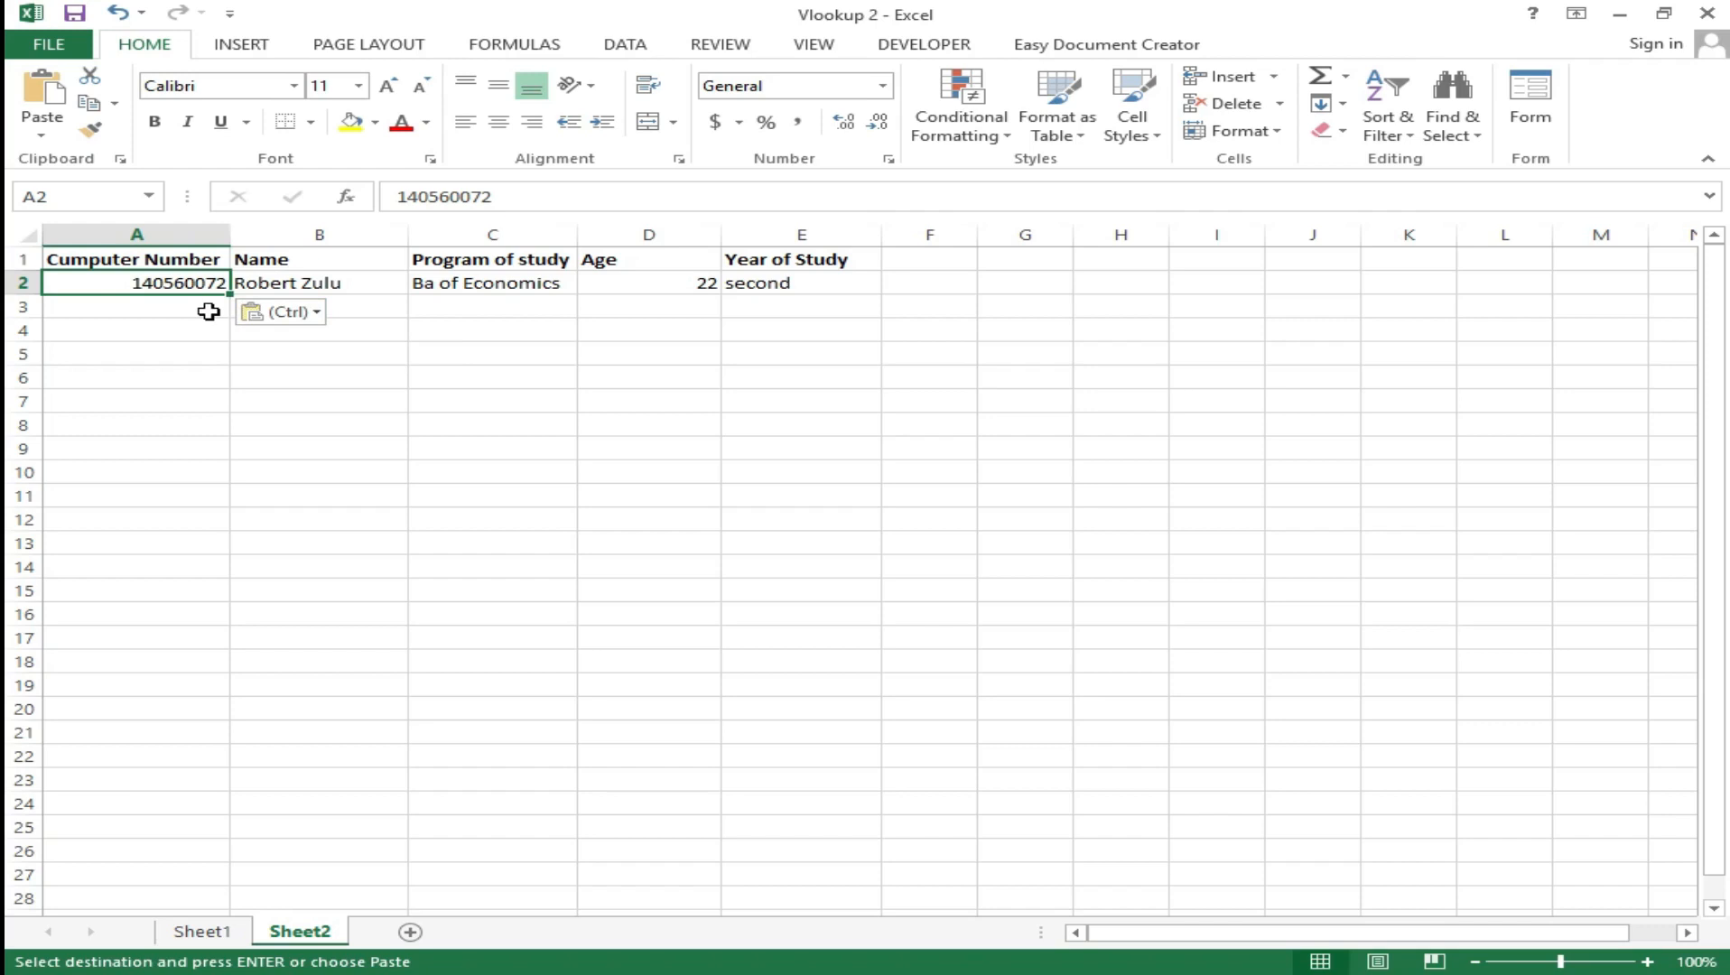
Clear the lookup formulas from cells B2:E2 on Sheet2.
key(Right)
key(shift+Right)
key(shift+Right)
key(shift+Right)
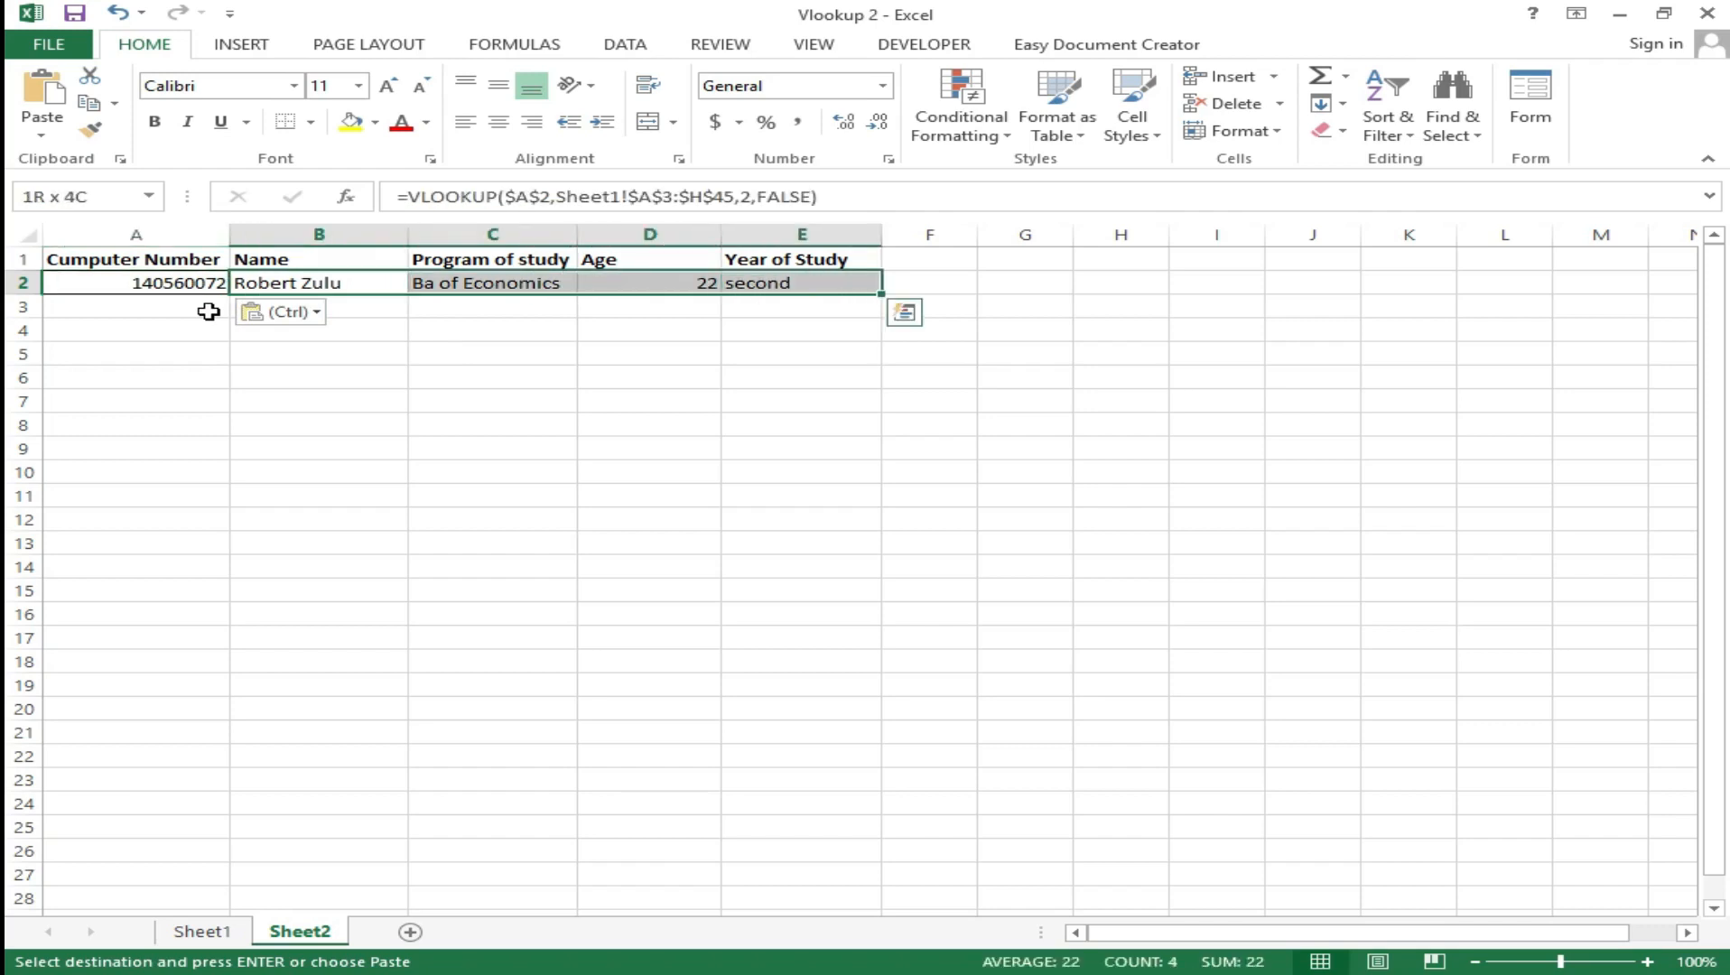
key(Delete)
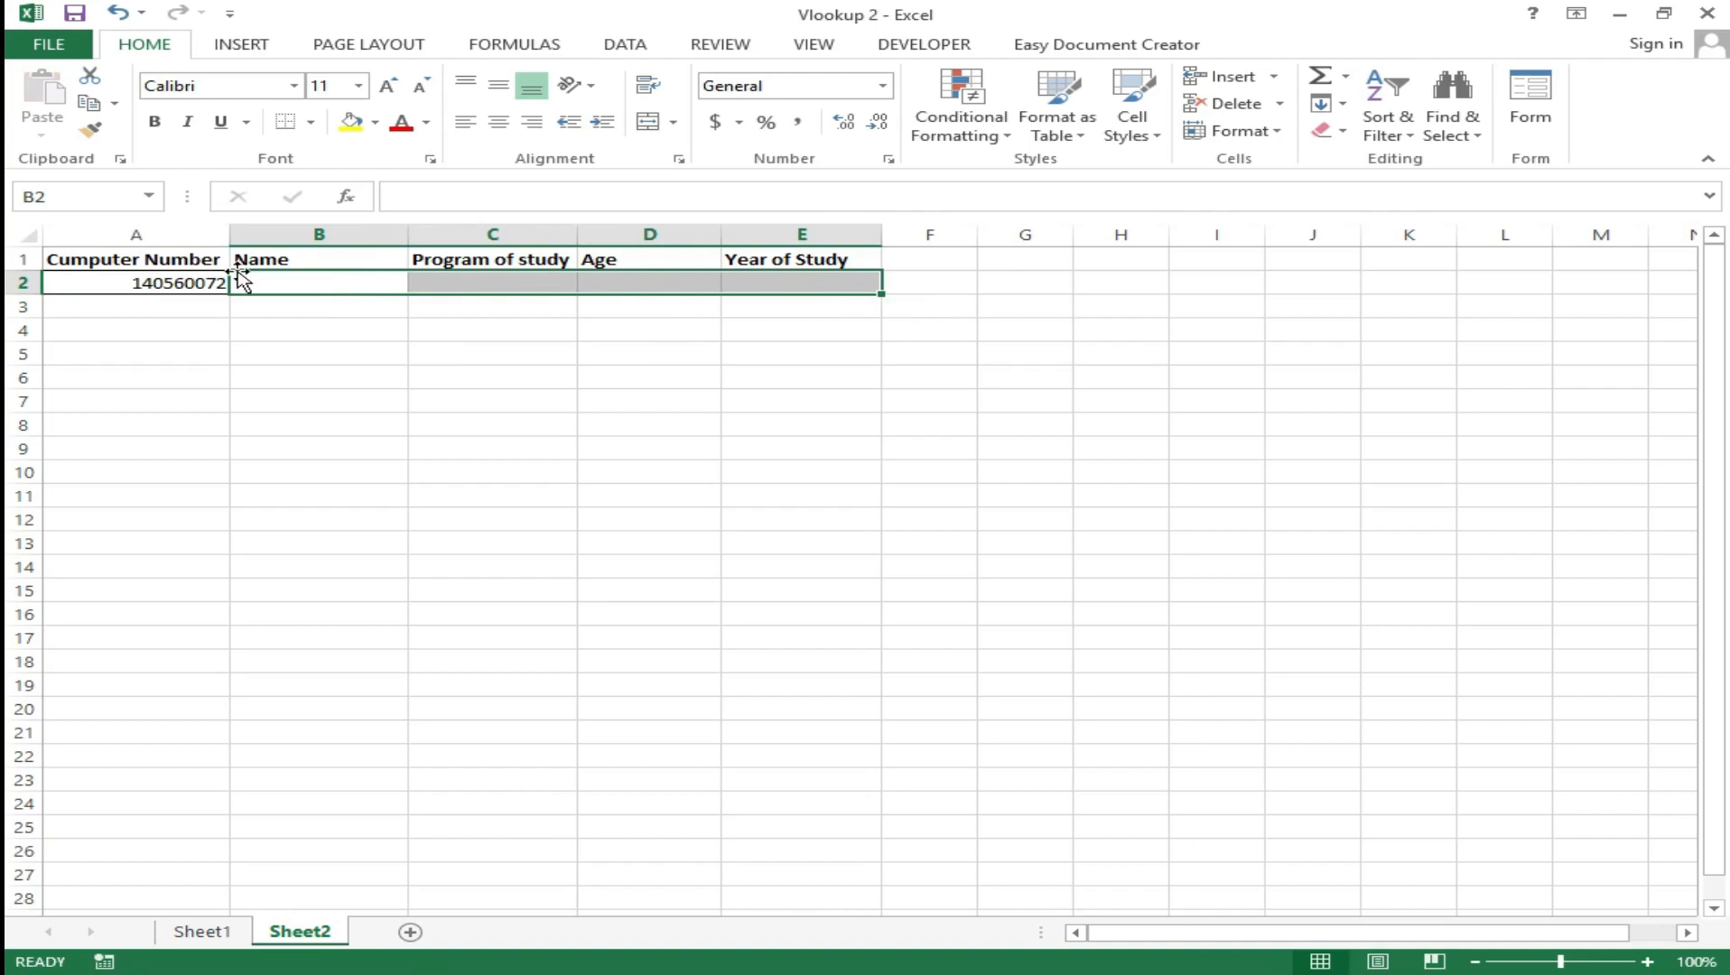
click(355, 280)
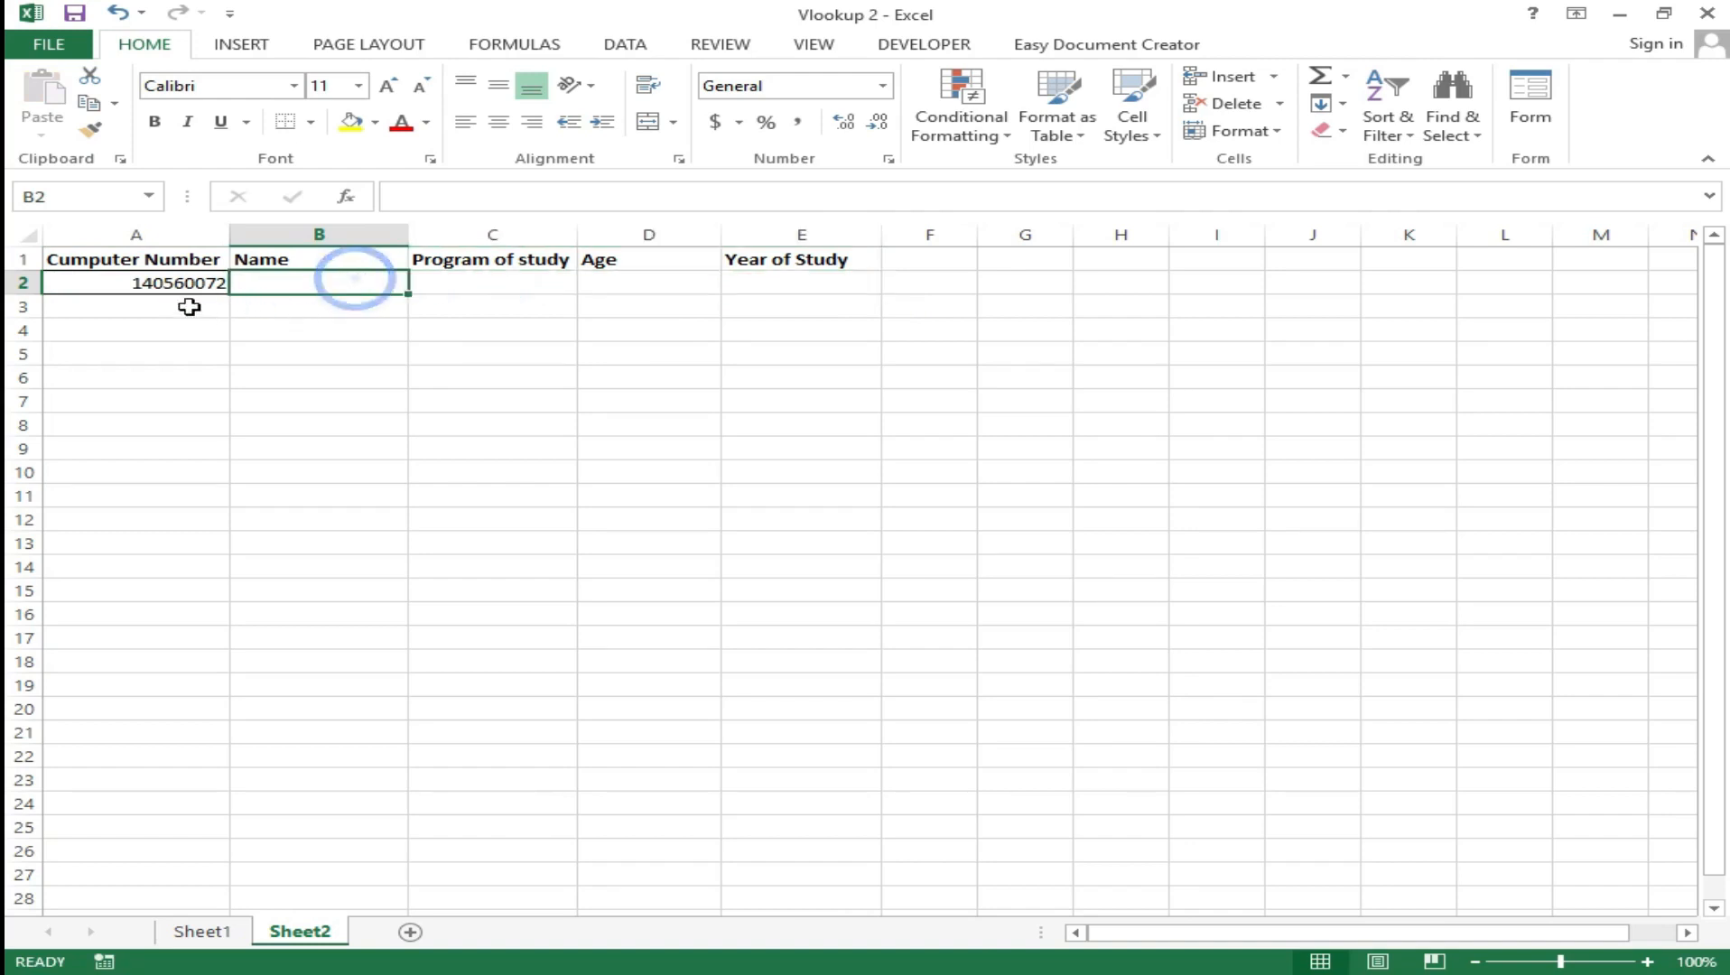
Convert the student data in A2:H45 on Sheet1 into a table with headers.
click(202, 932)
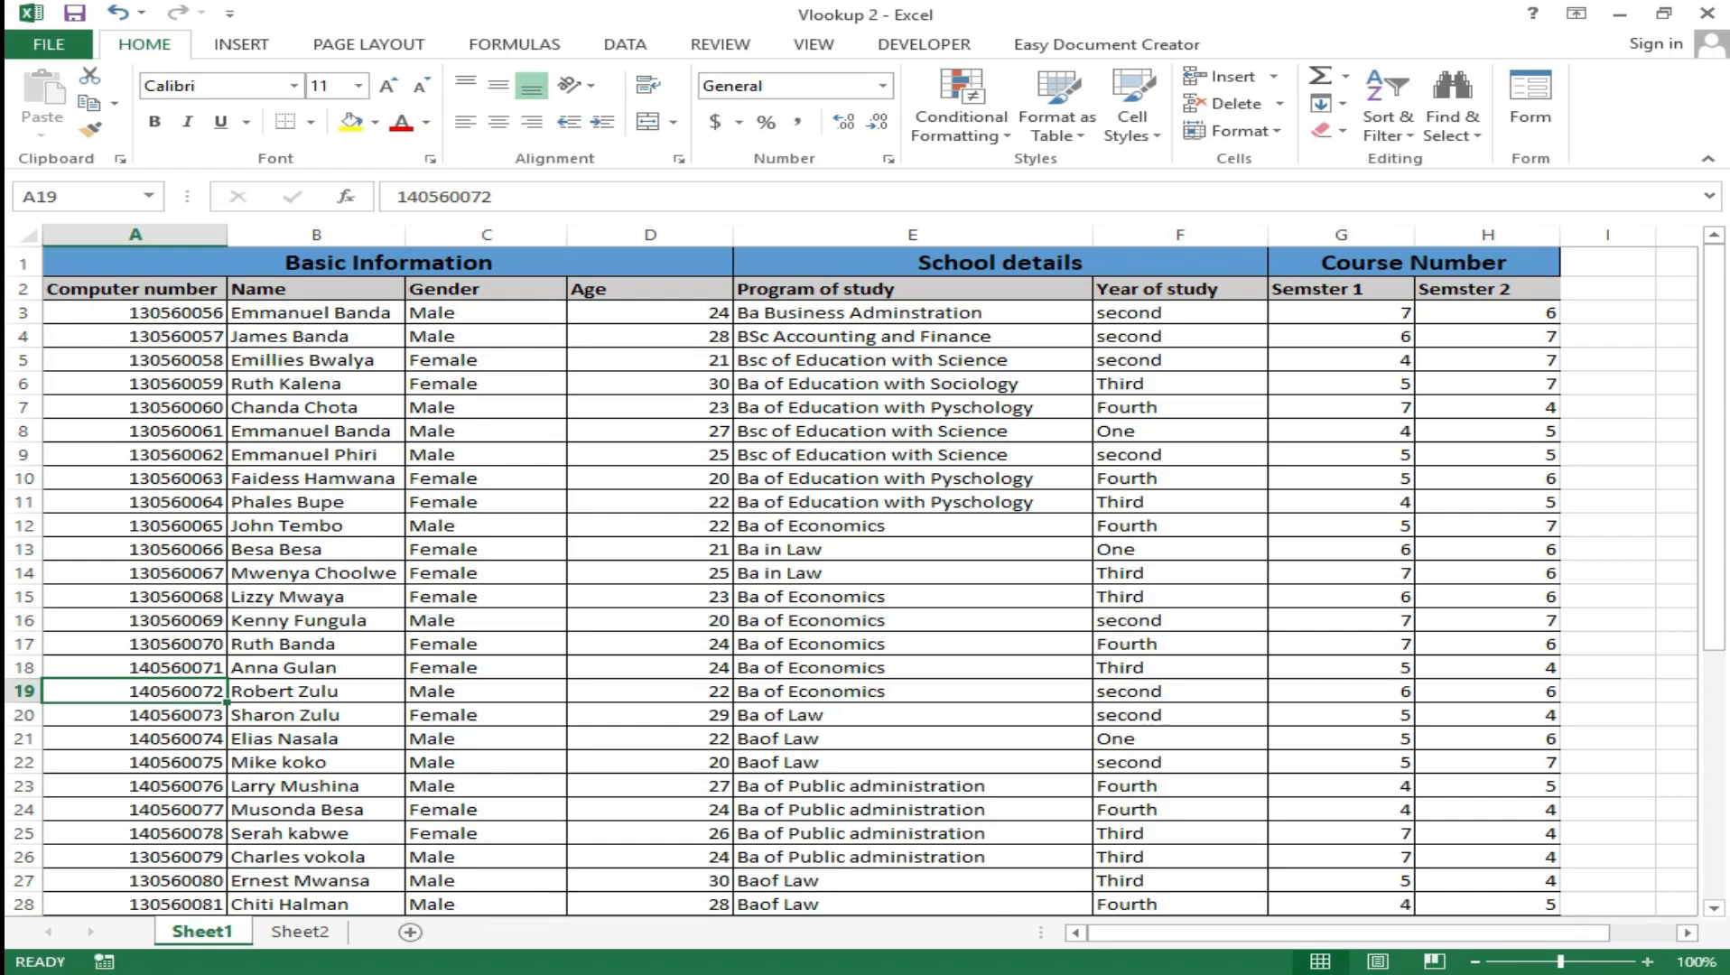
scroll(824, 588, down, 3)
scroll(824, 588, down, 5)
scroll(819, 599, up, 8)
click(56, 288)
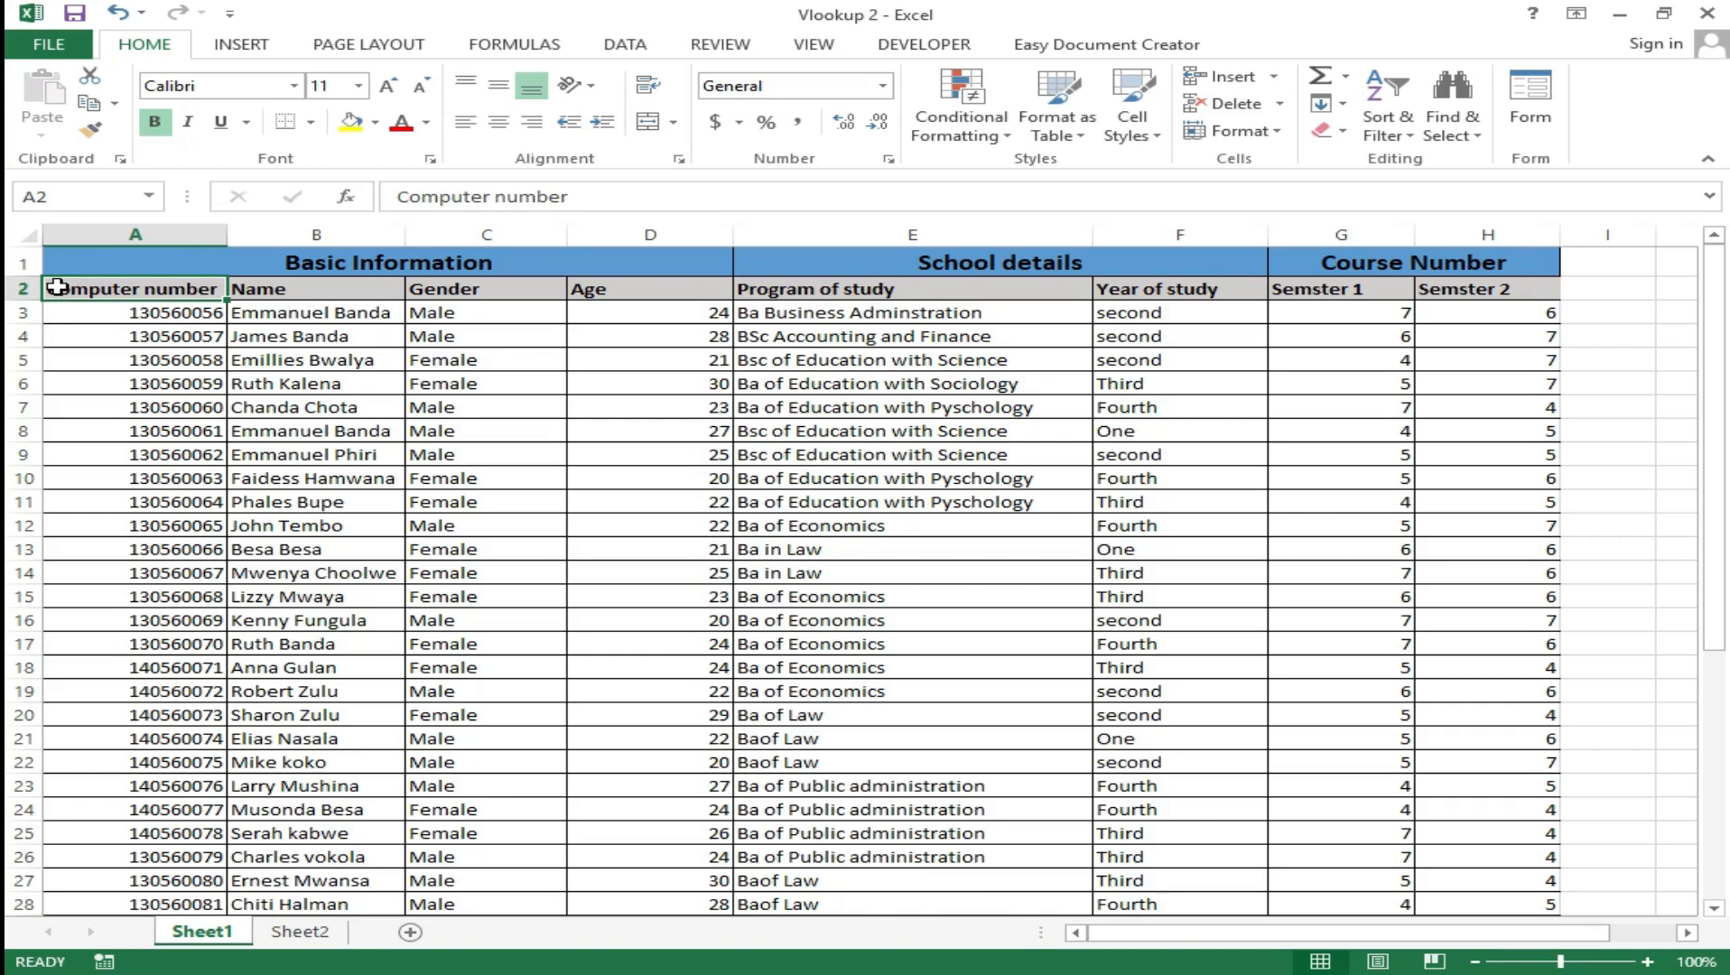
key(ctrl+shift+End)
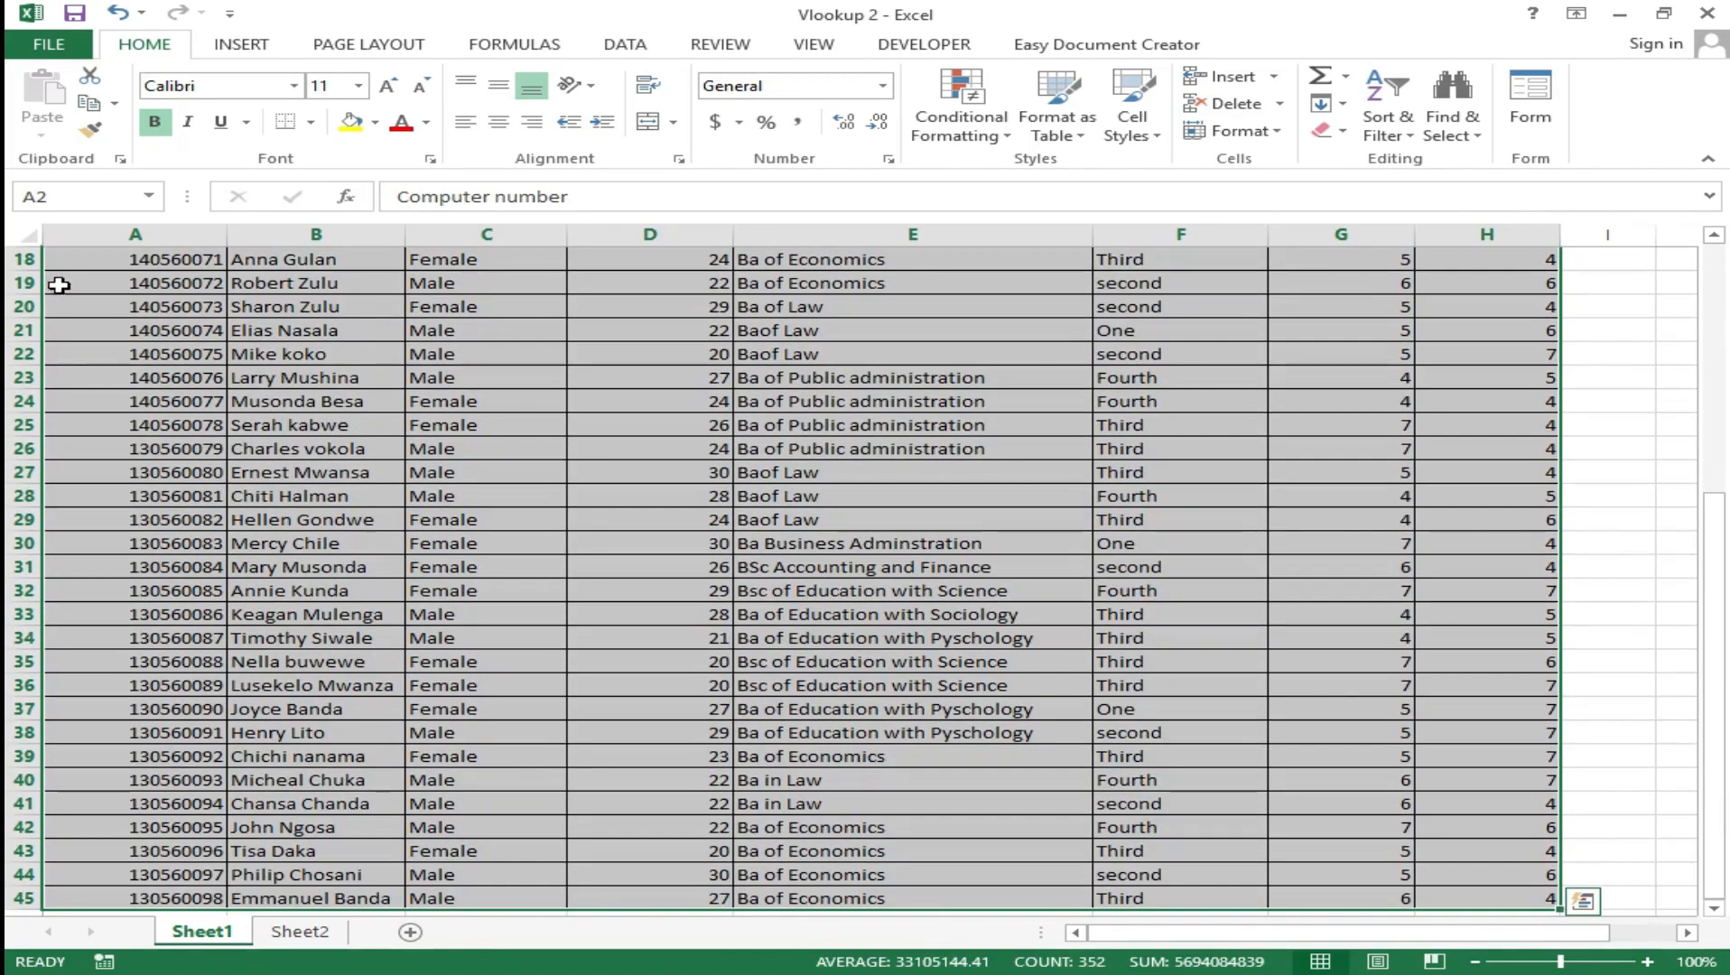
click(241, 45)
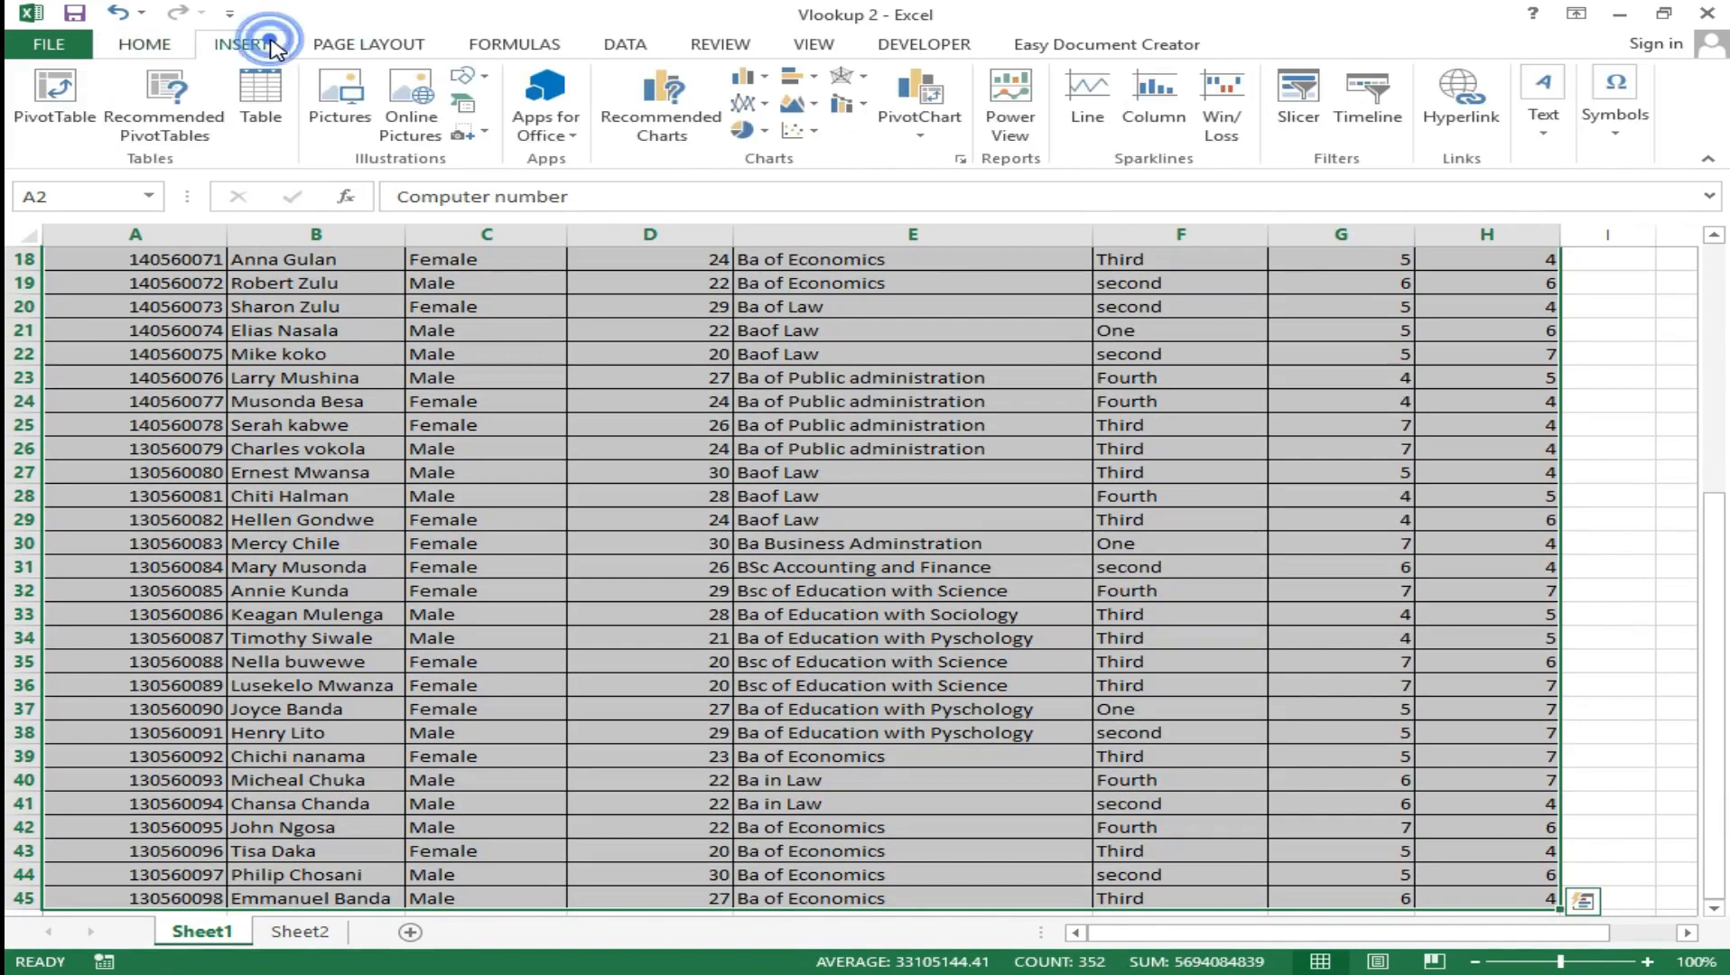
click(271, 94)
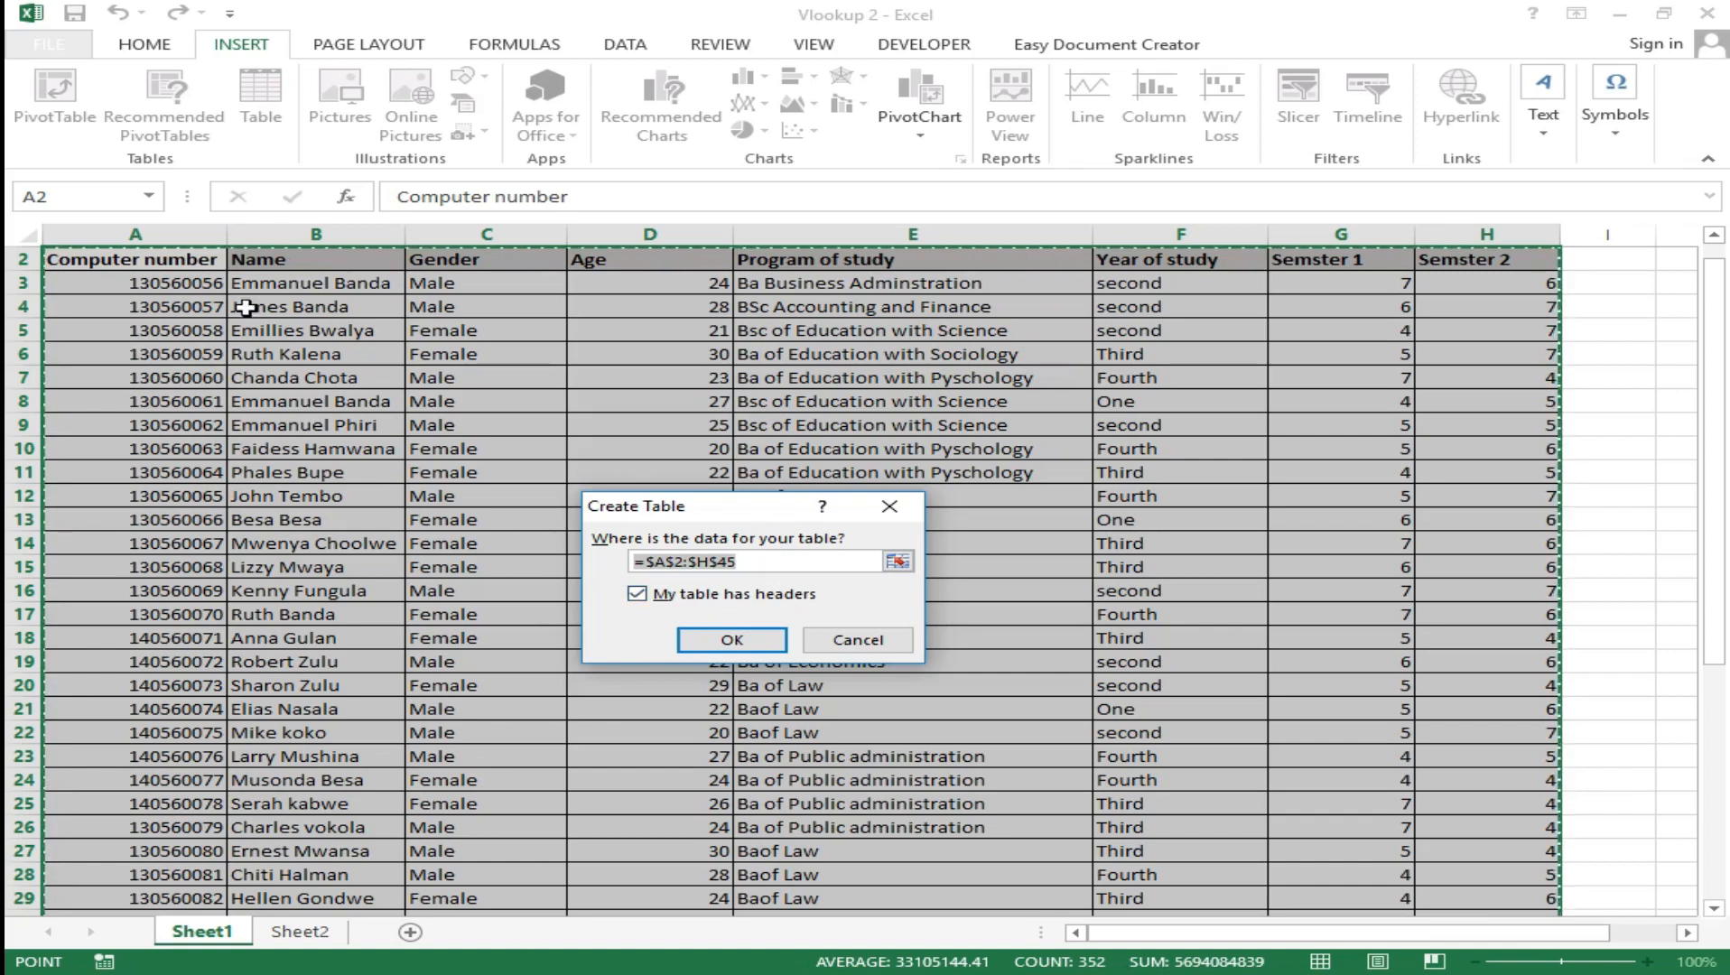
click(760, 639)
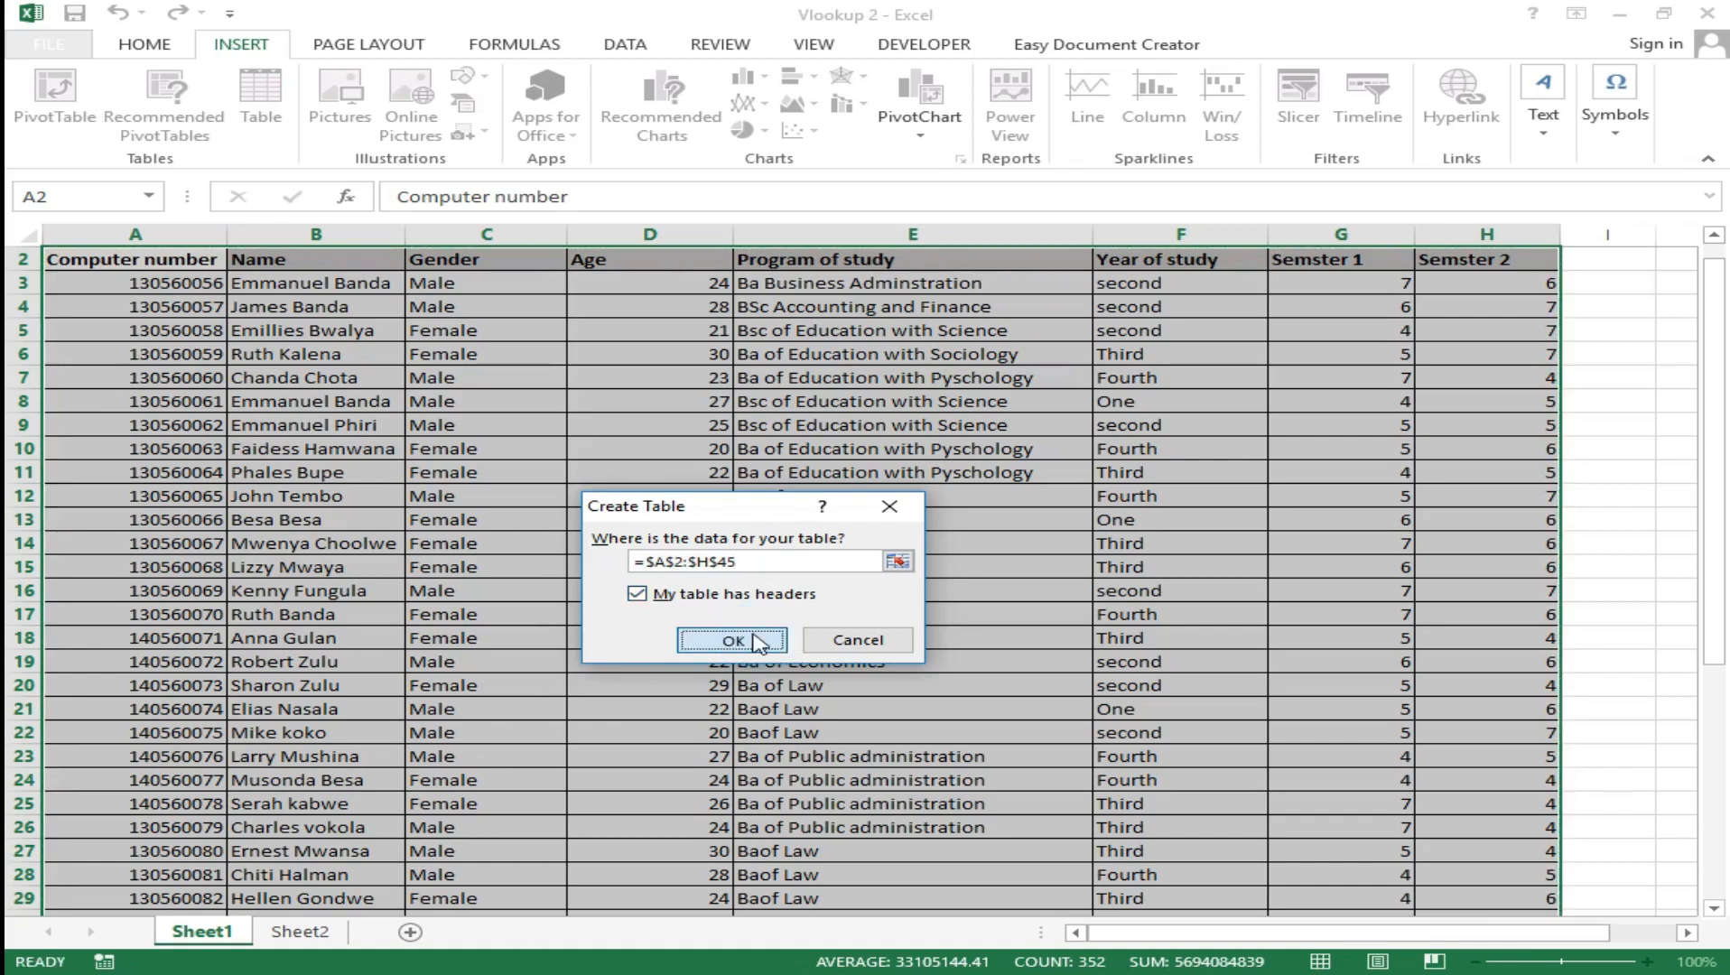
click(637, 594)
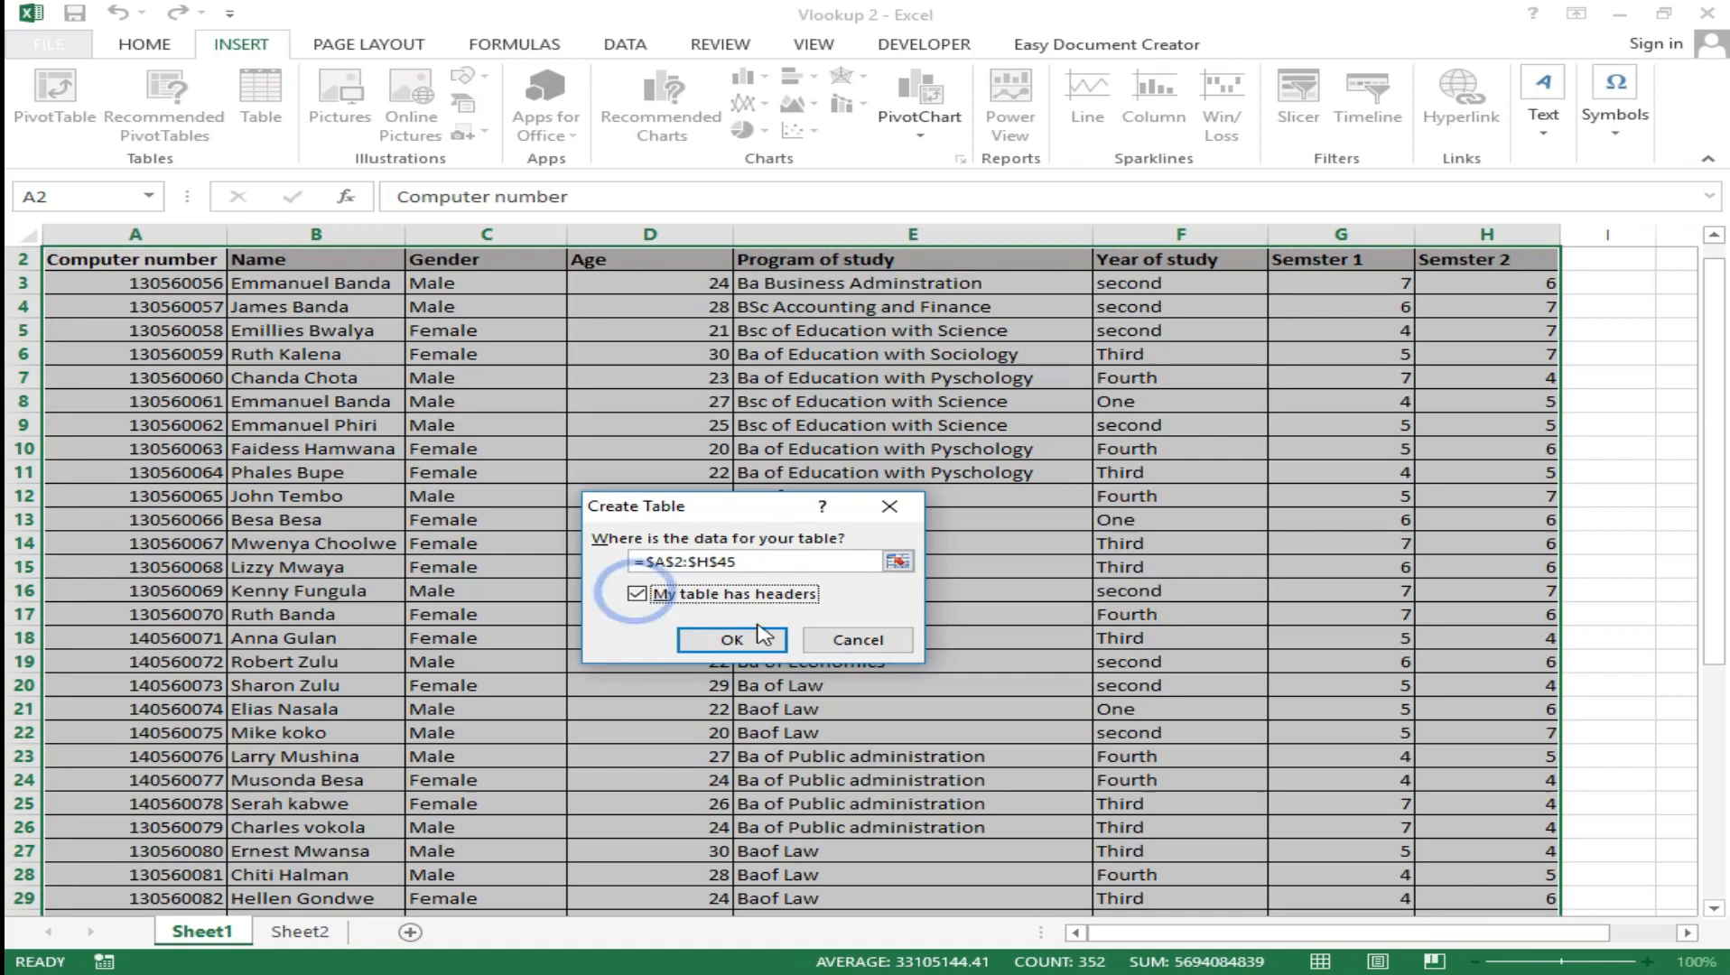
click(733, 640)
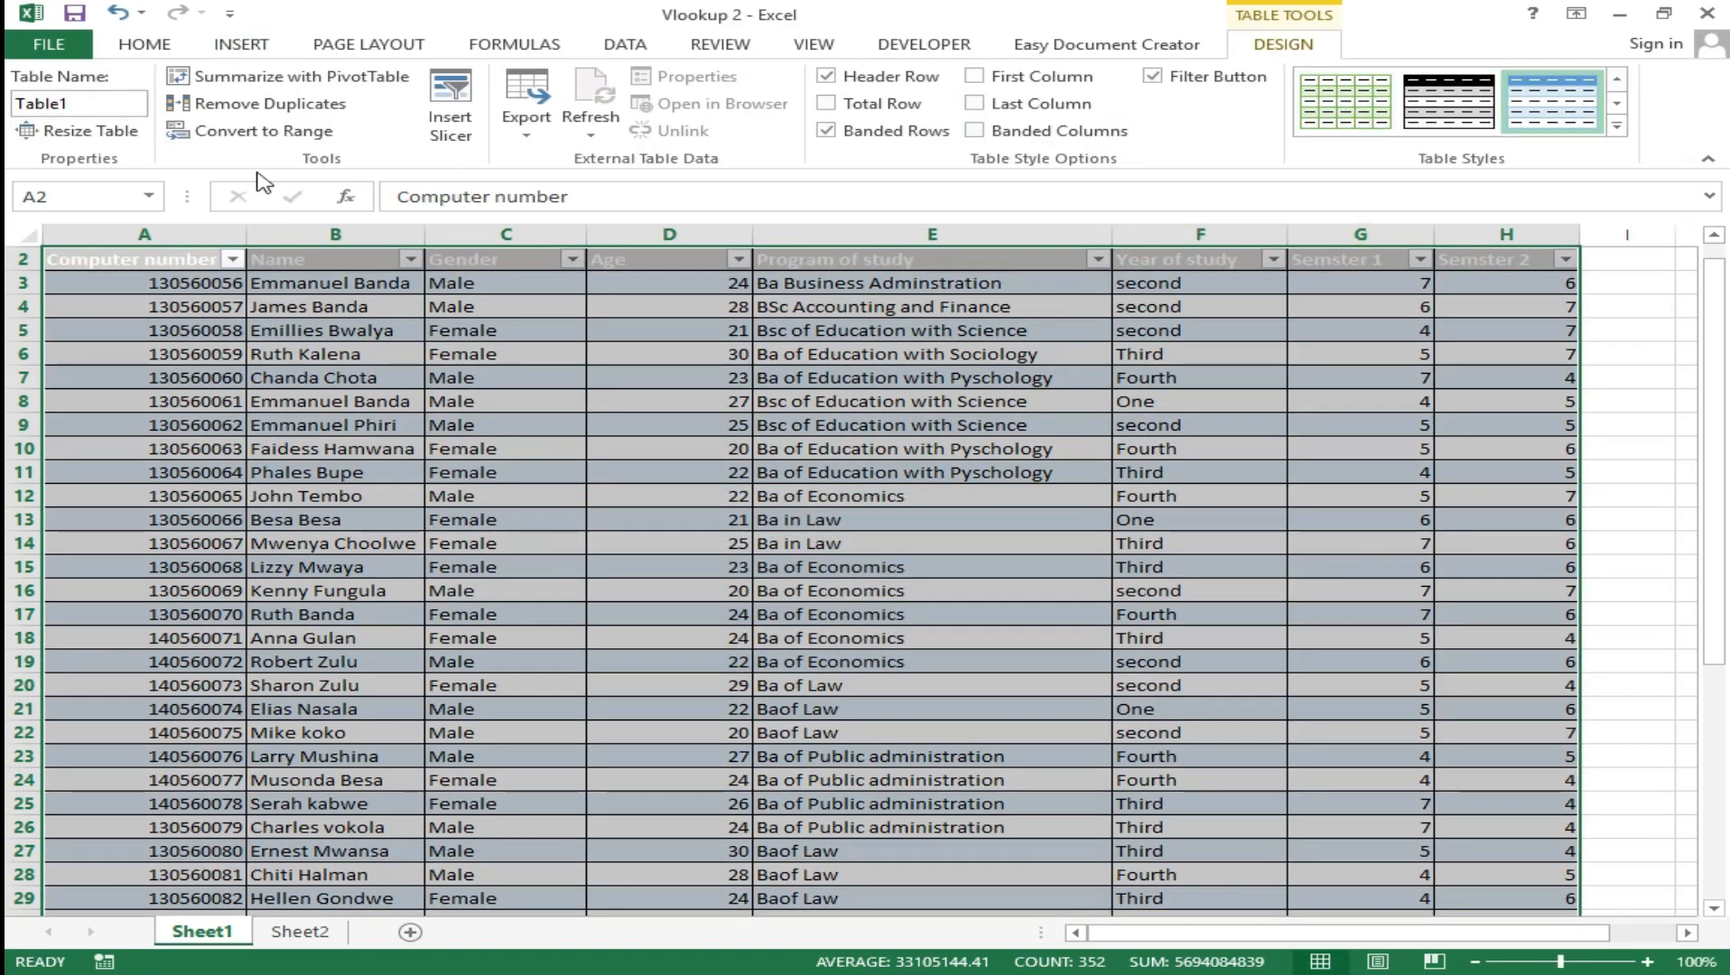
Name the new table Data and turn off its filter buttons.
click(115, 102)
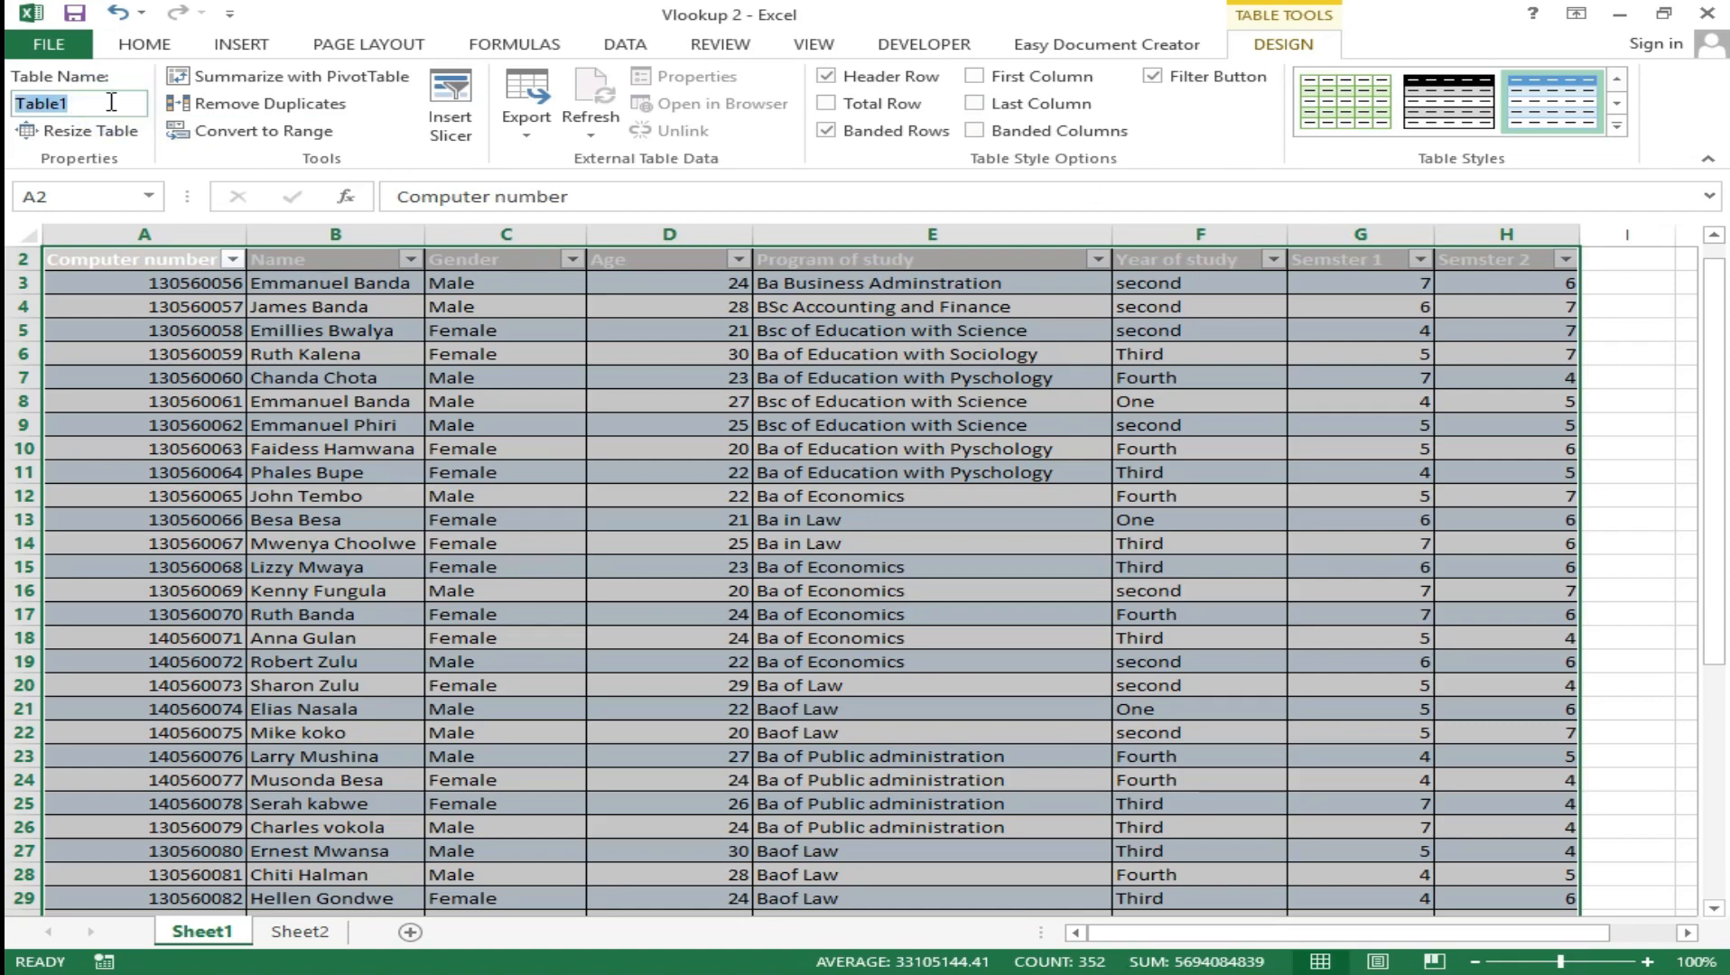
text(Data)
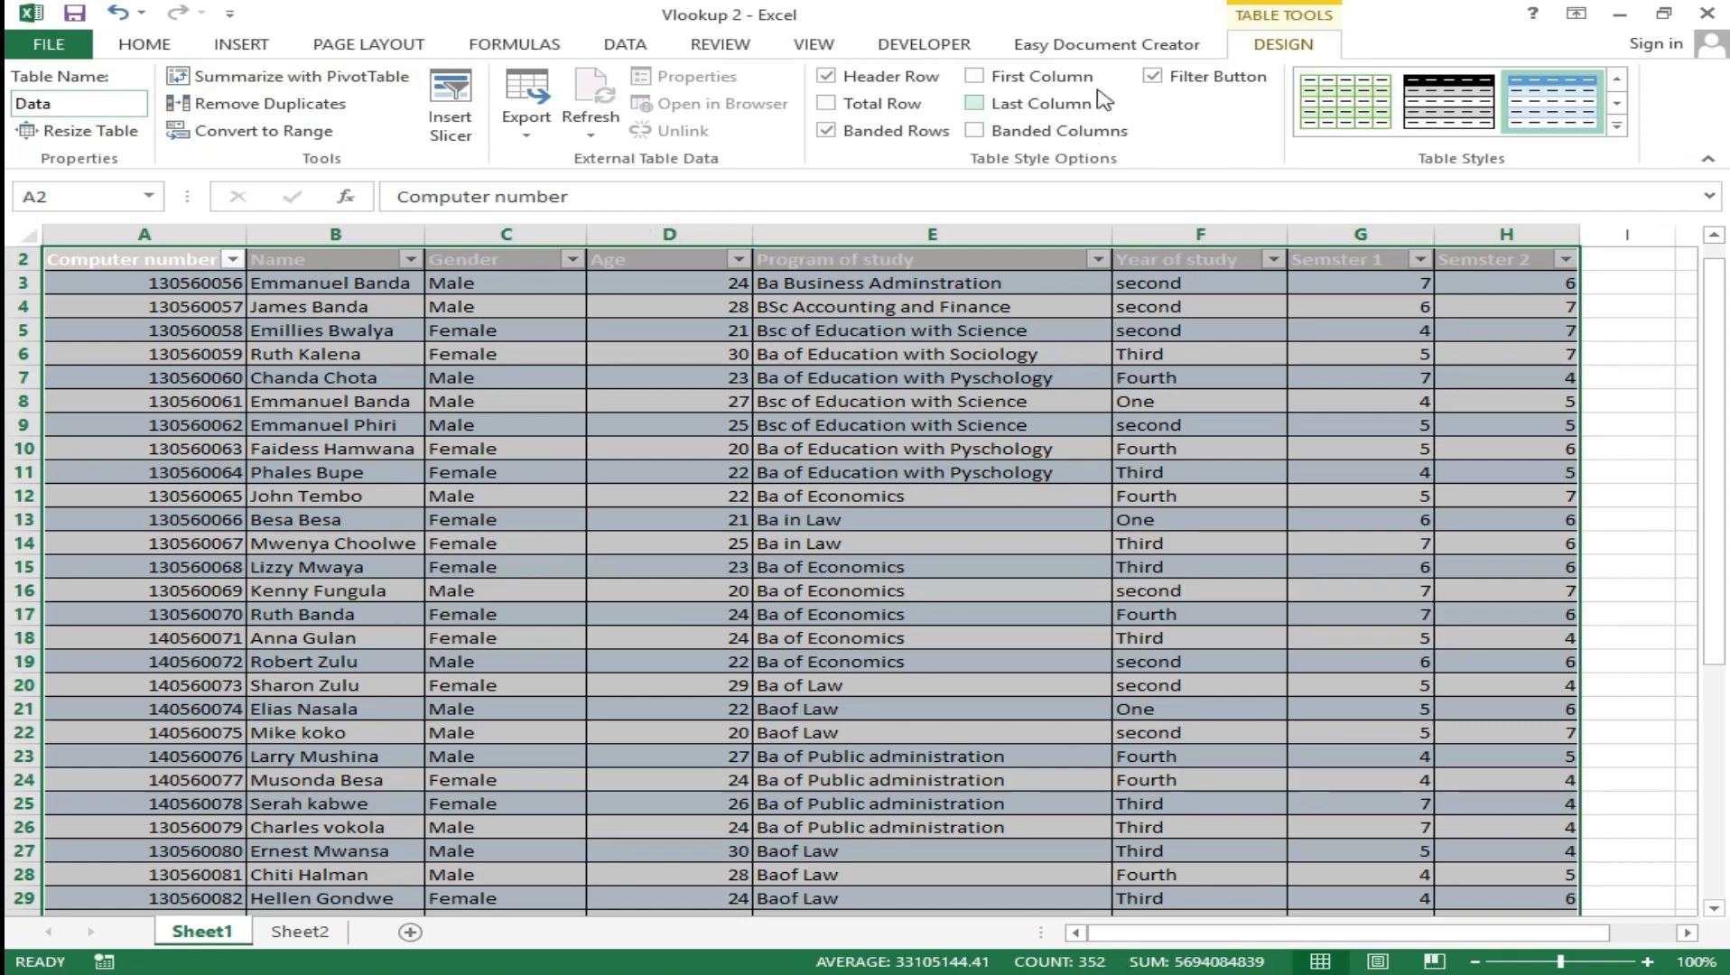
click(1154, 77)
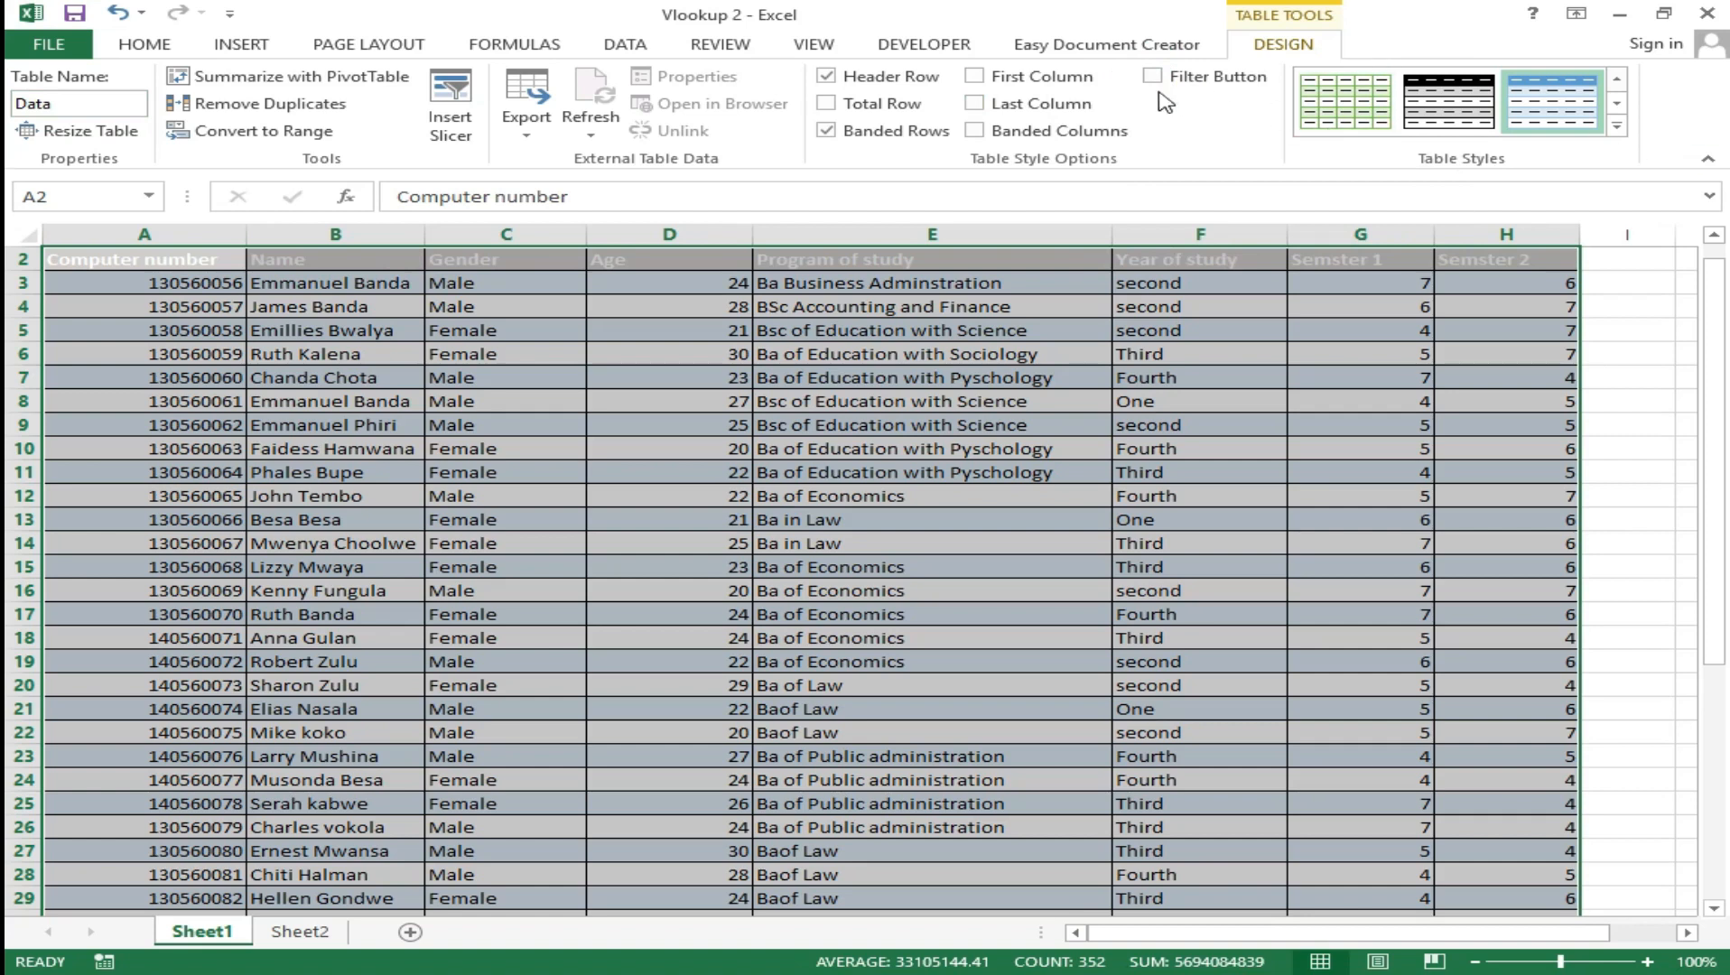
Apply the first Light table style to the Data table on Sheet1.
click(1616, 125)
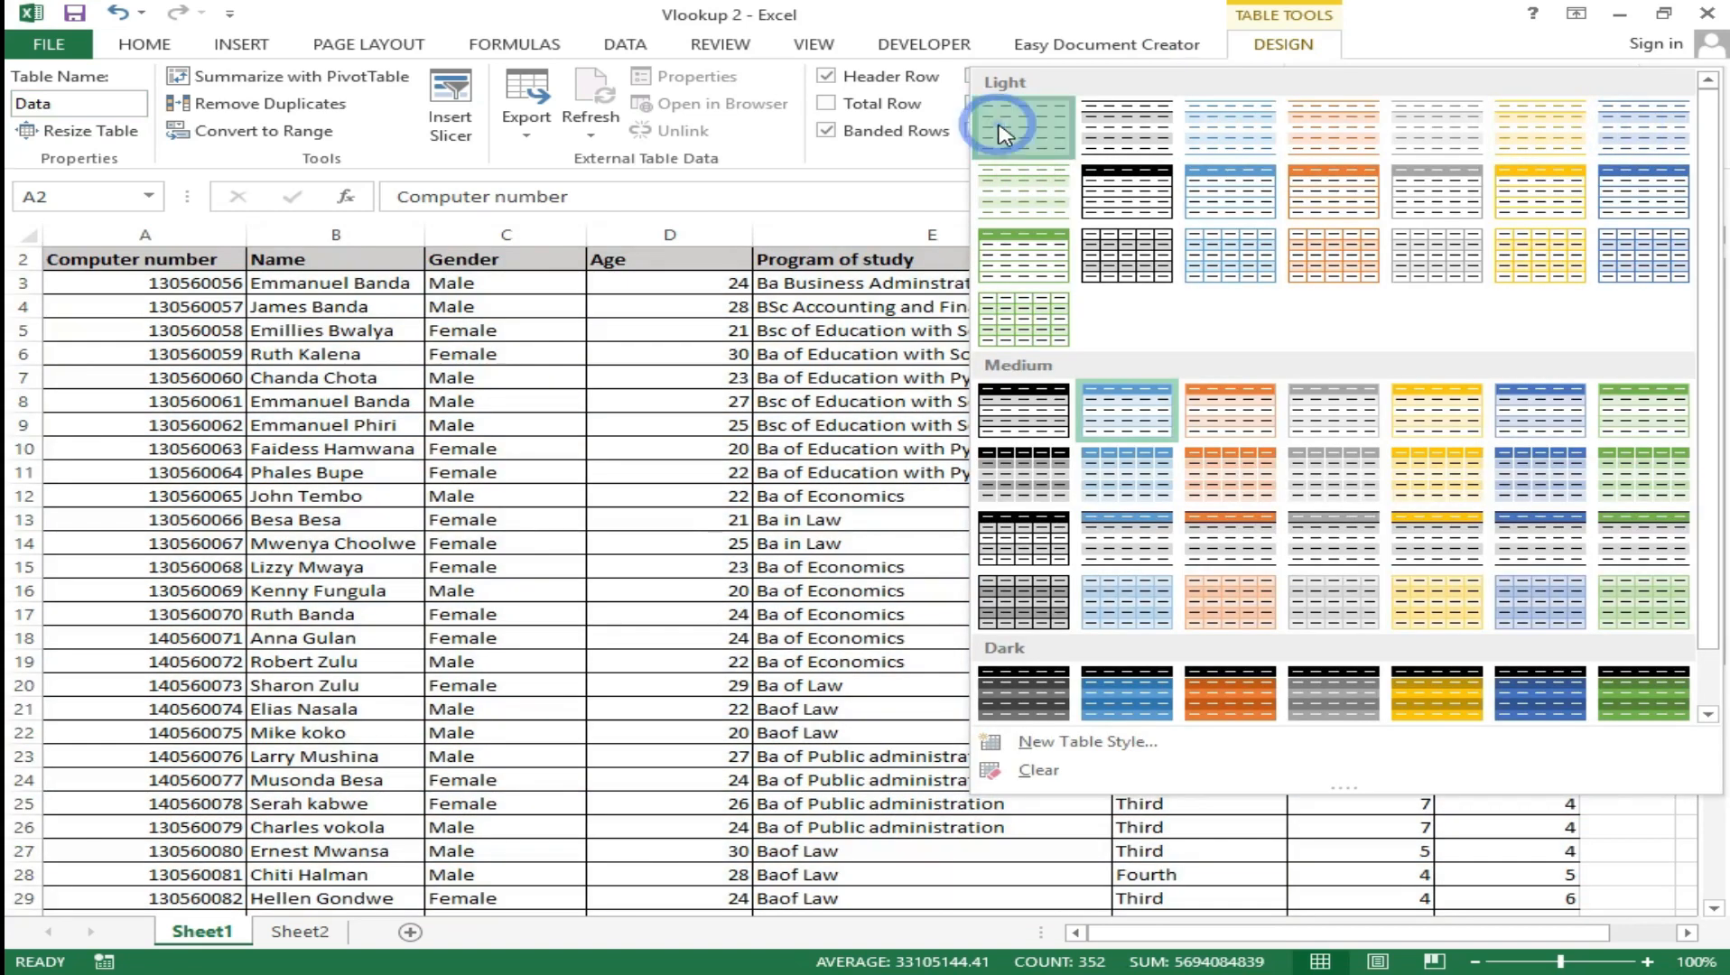
click(1001, 128)
drag(1715, 362, 1719, 339)
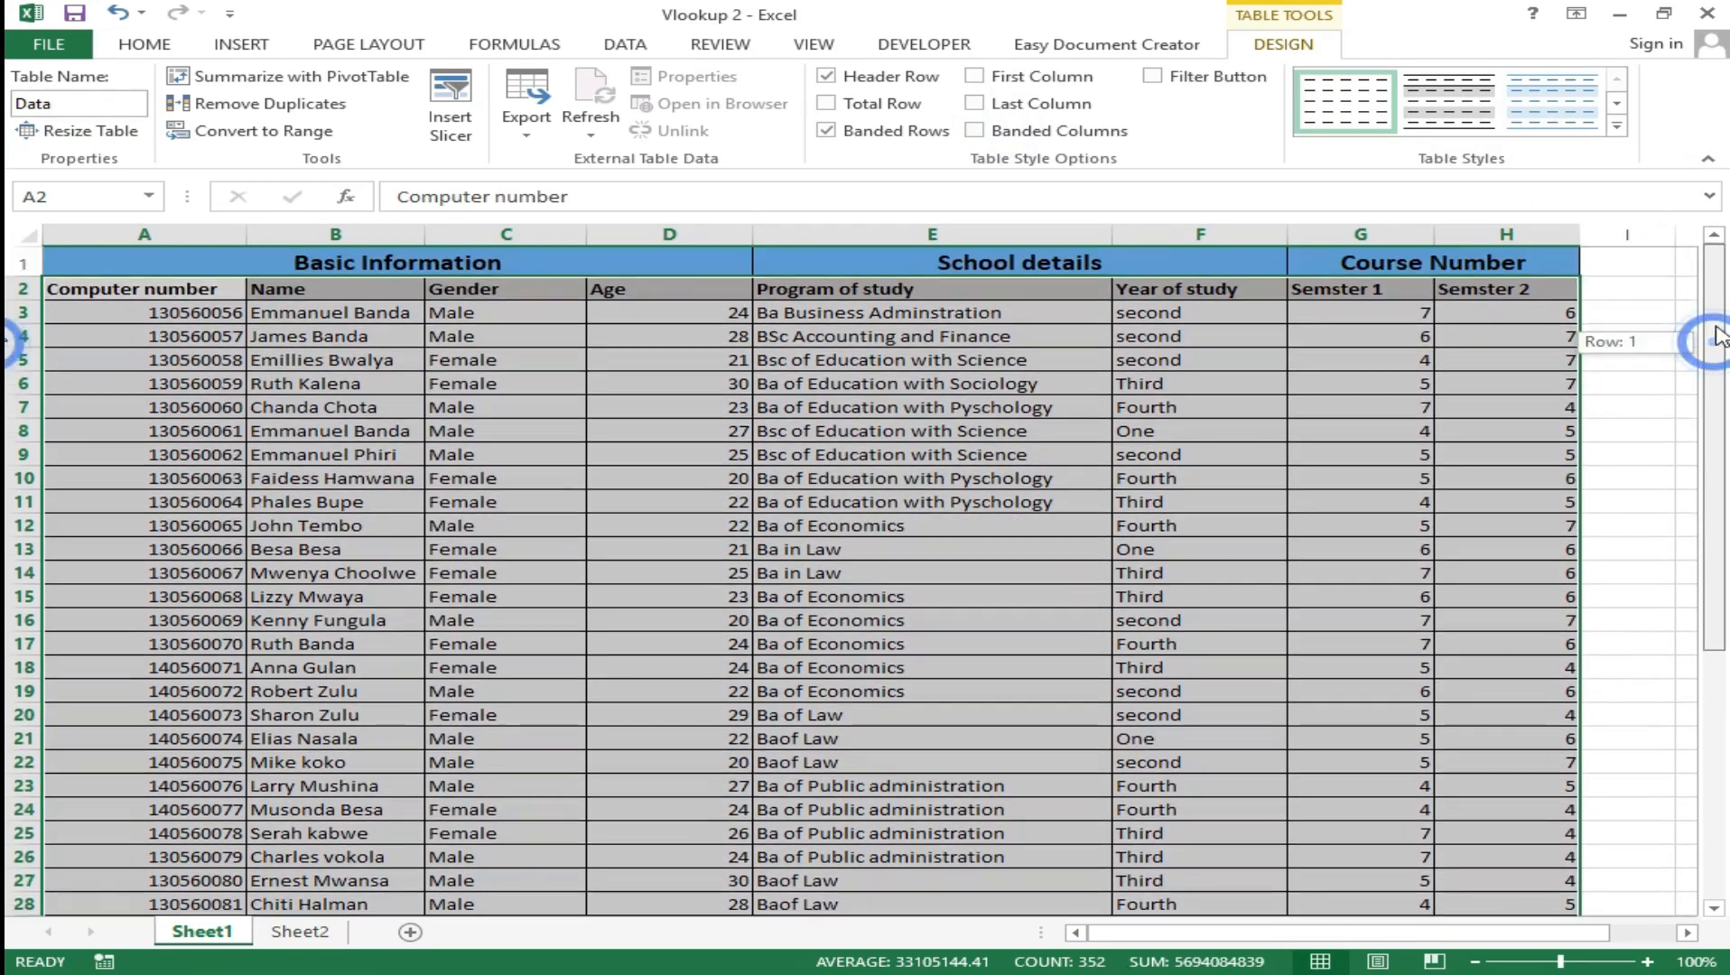
click(604, 386)
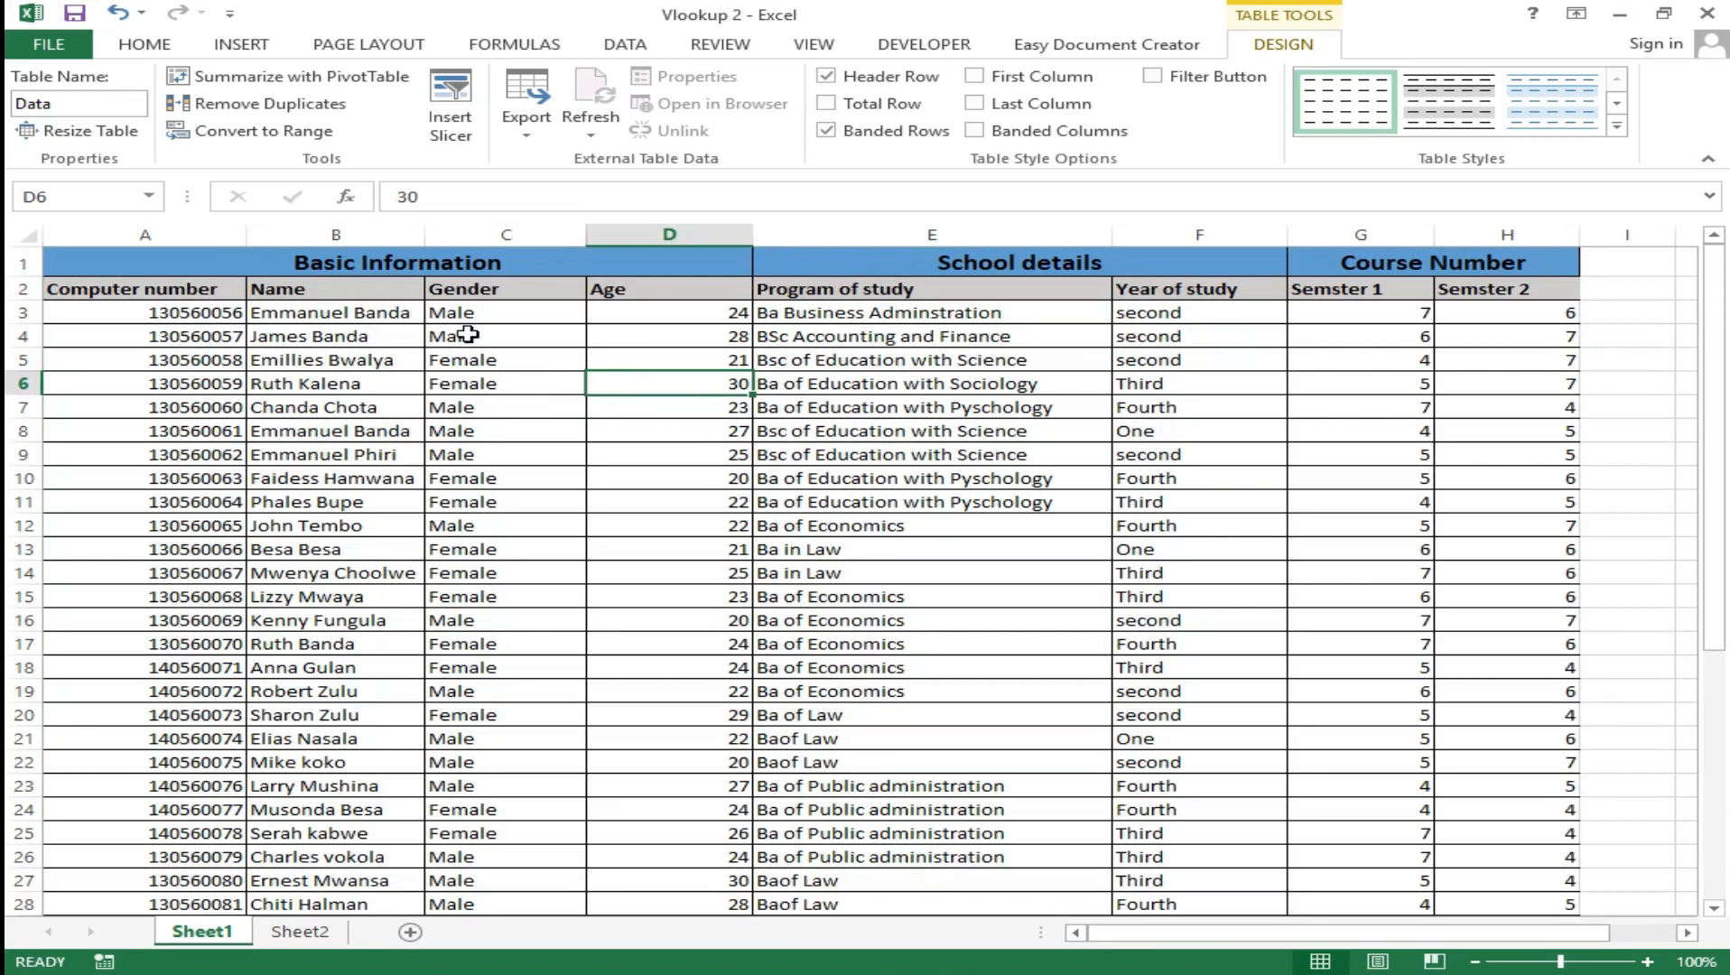
click(144, 45)
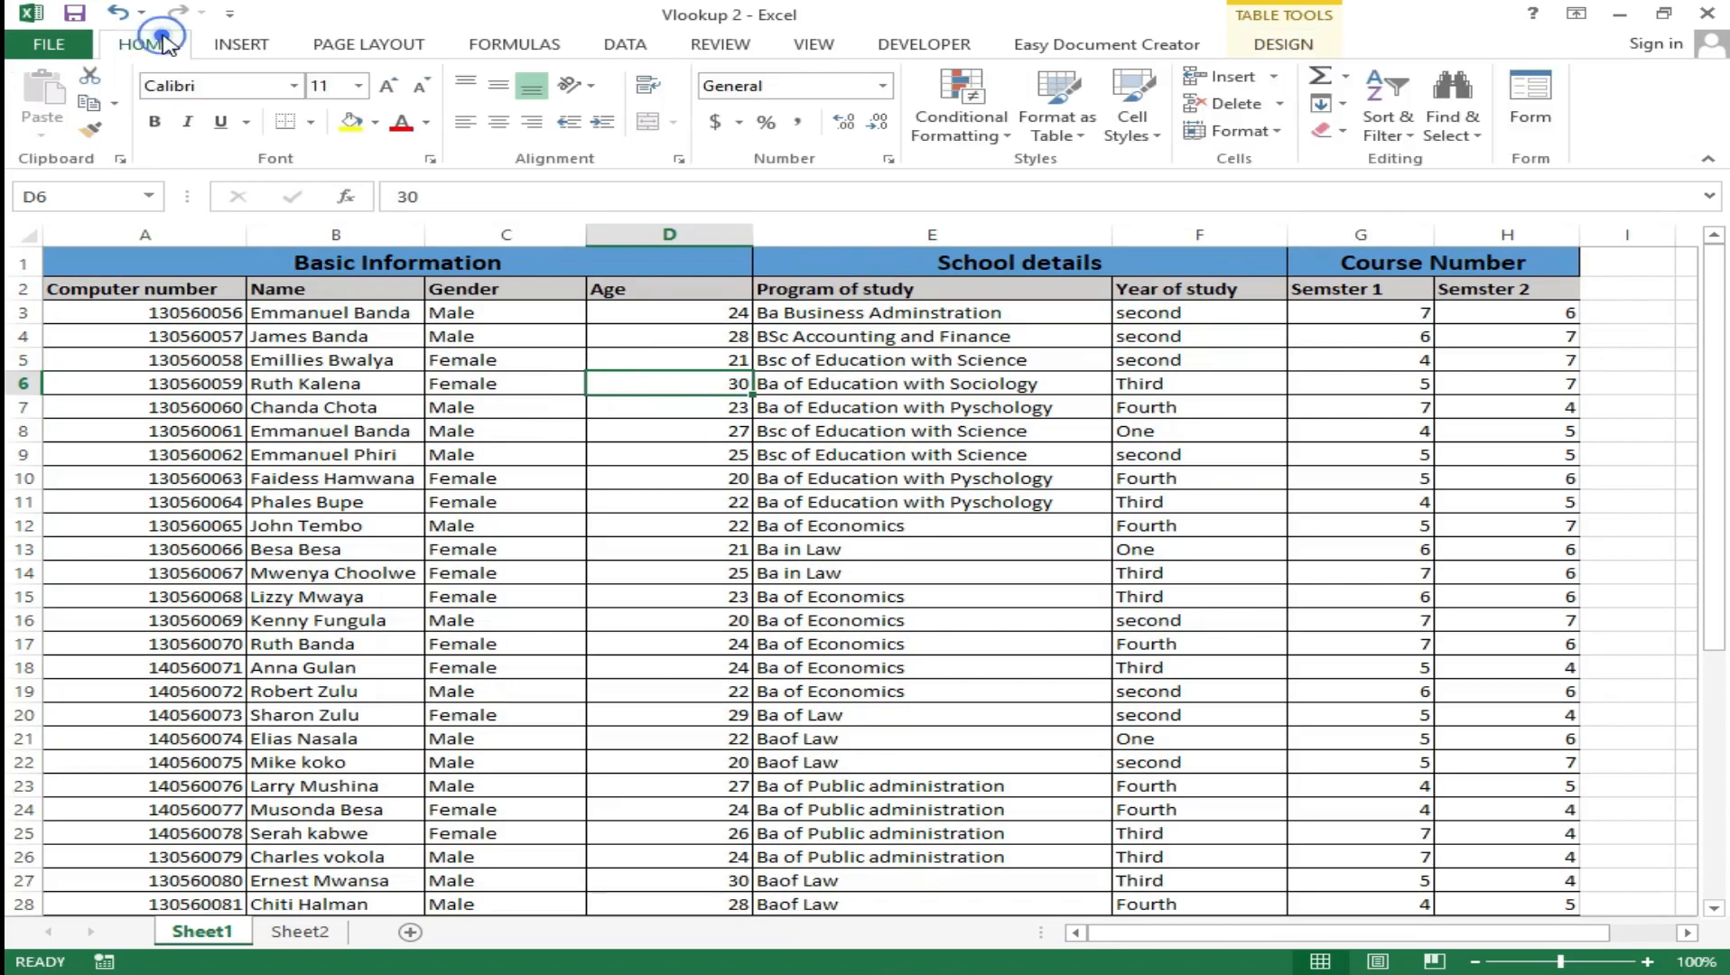
Begin a VLOOKUP in B2 of Sheet2 with A2 as the lookup value and Data as the table array.
click(309, 934)
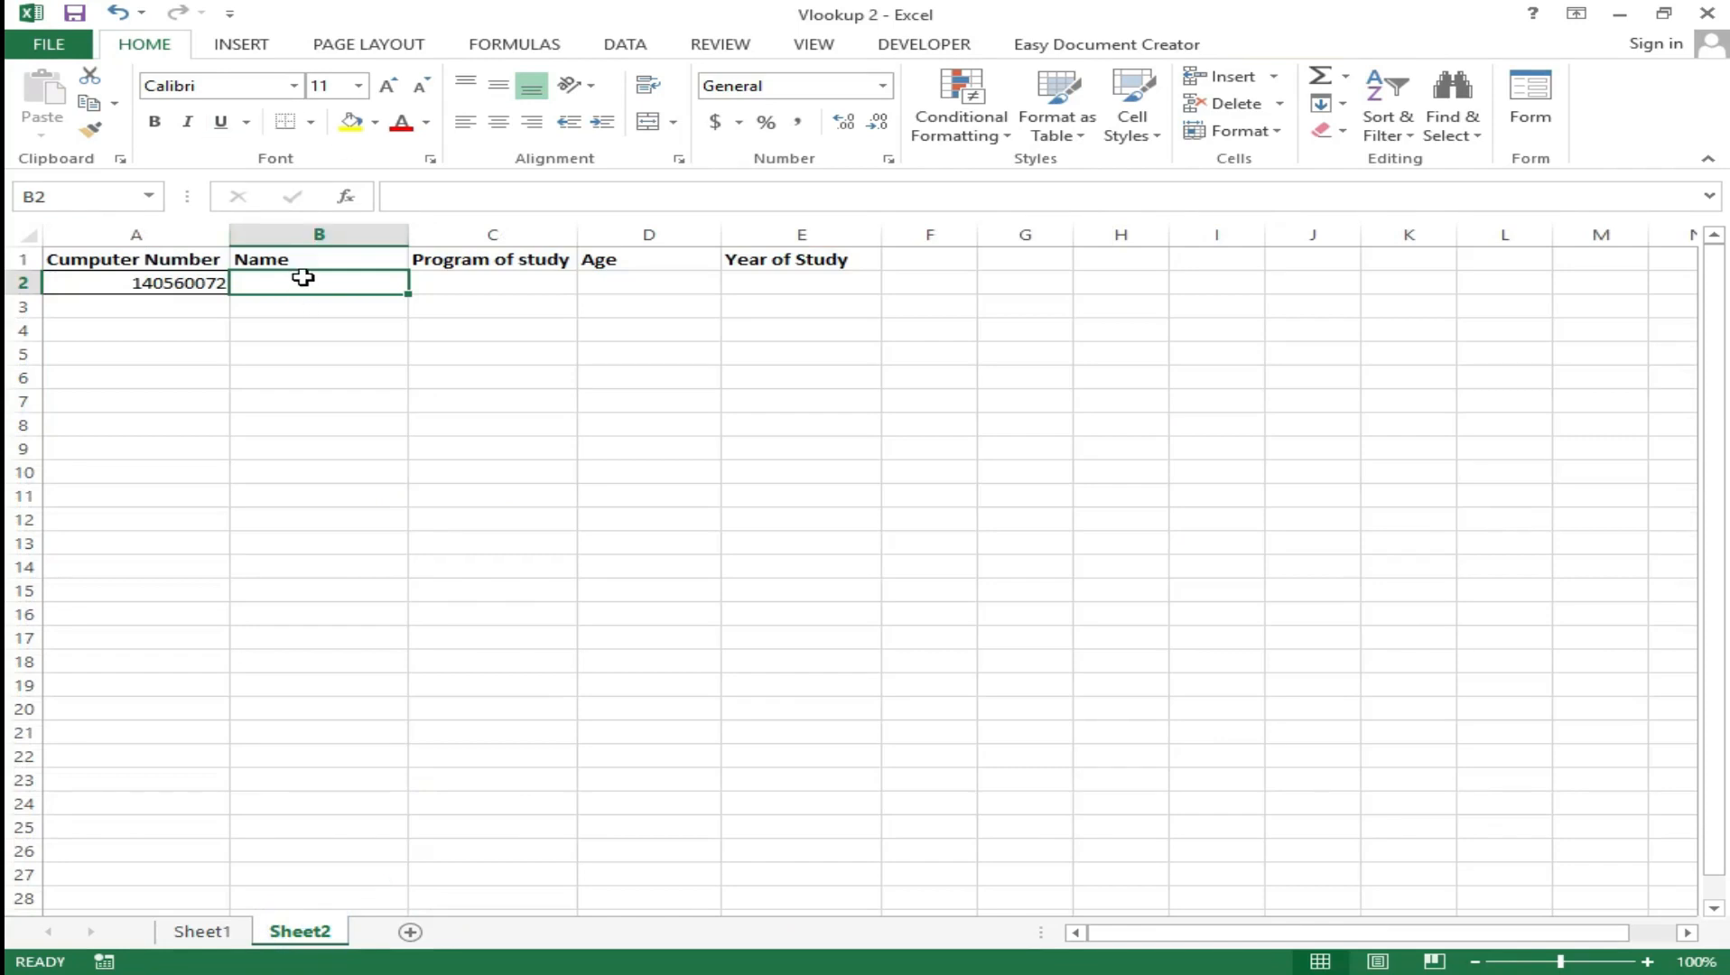
text(=v)
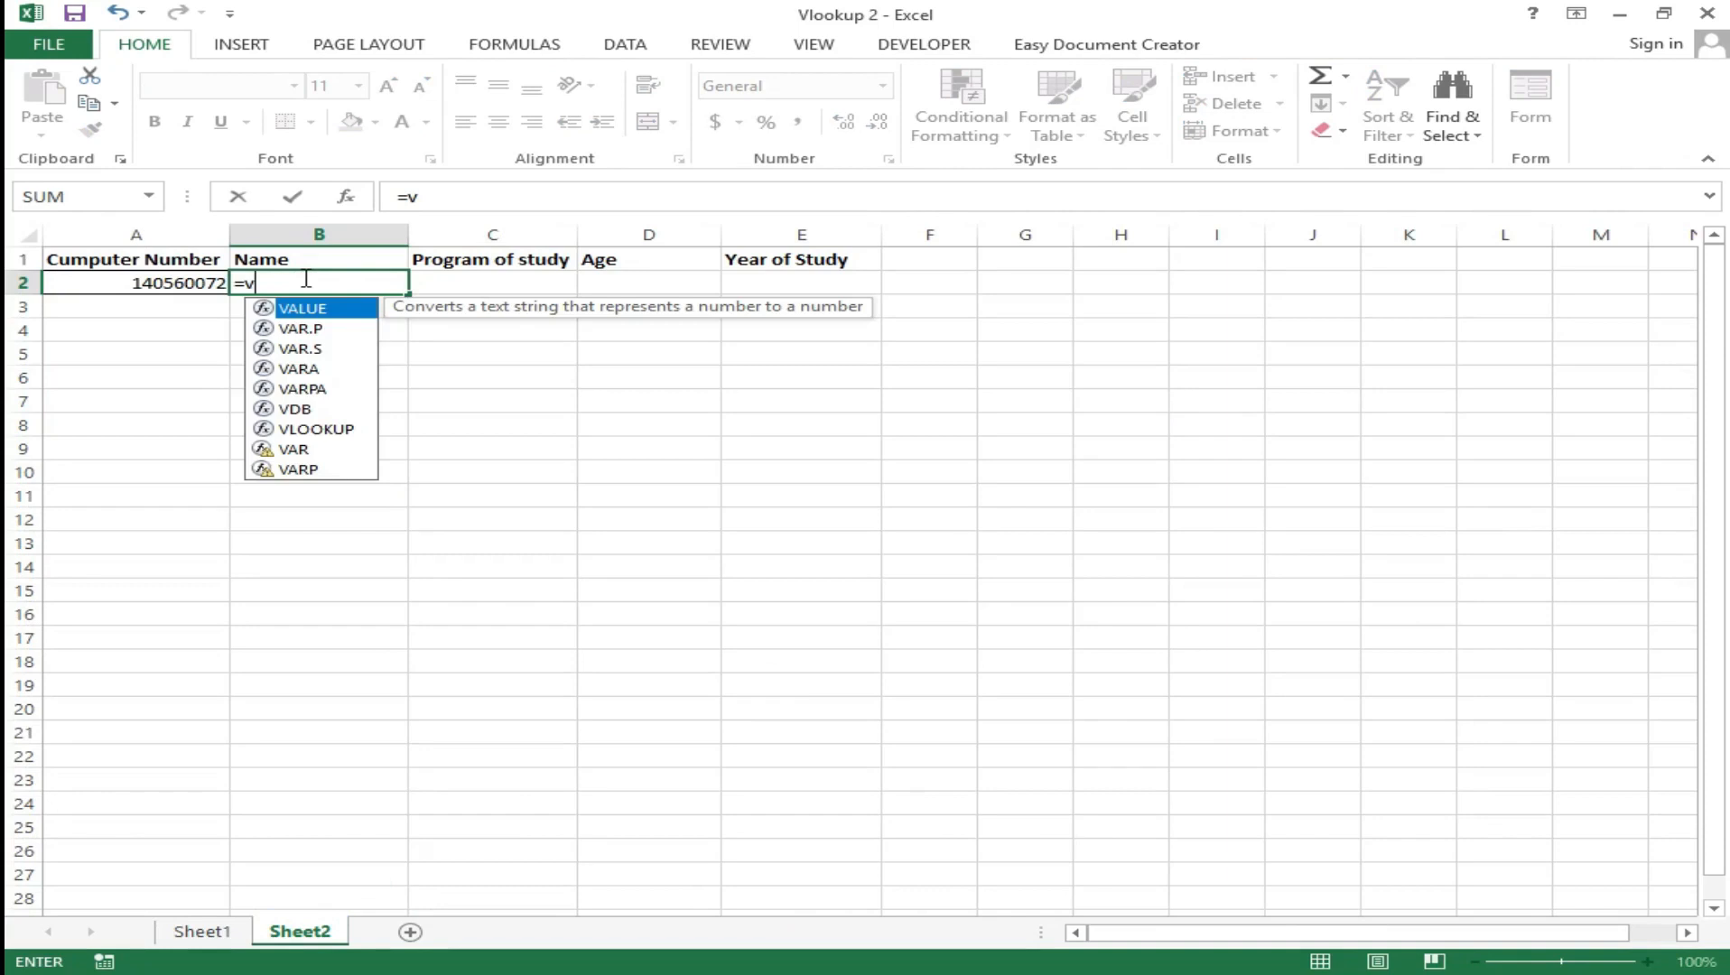
text(lo)
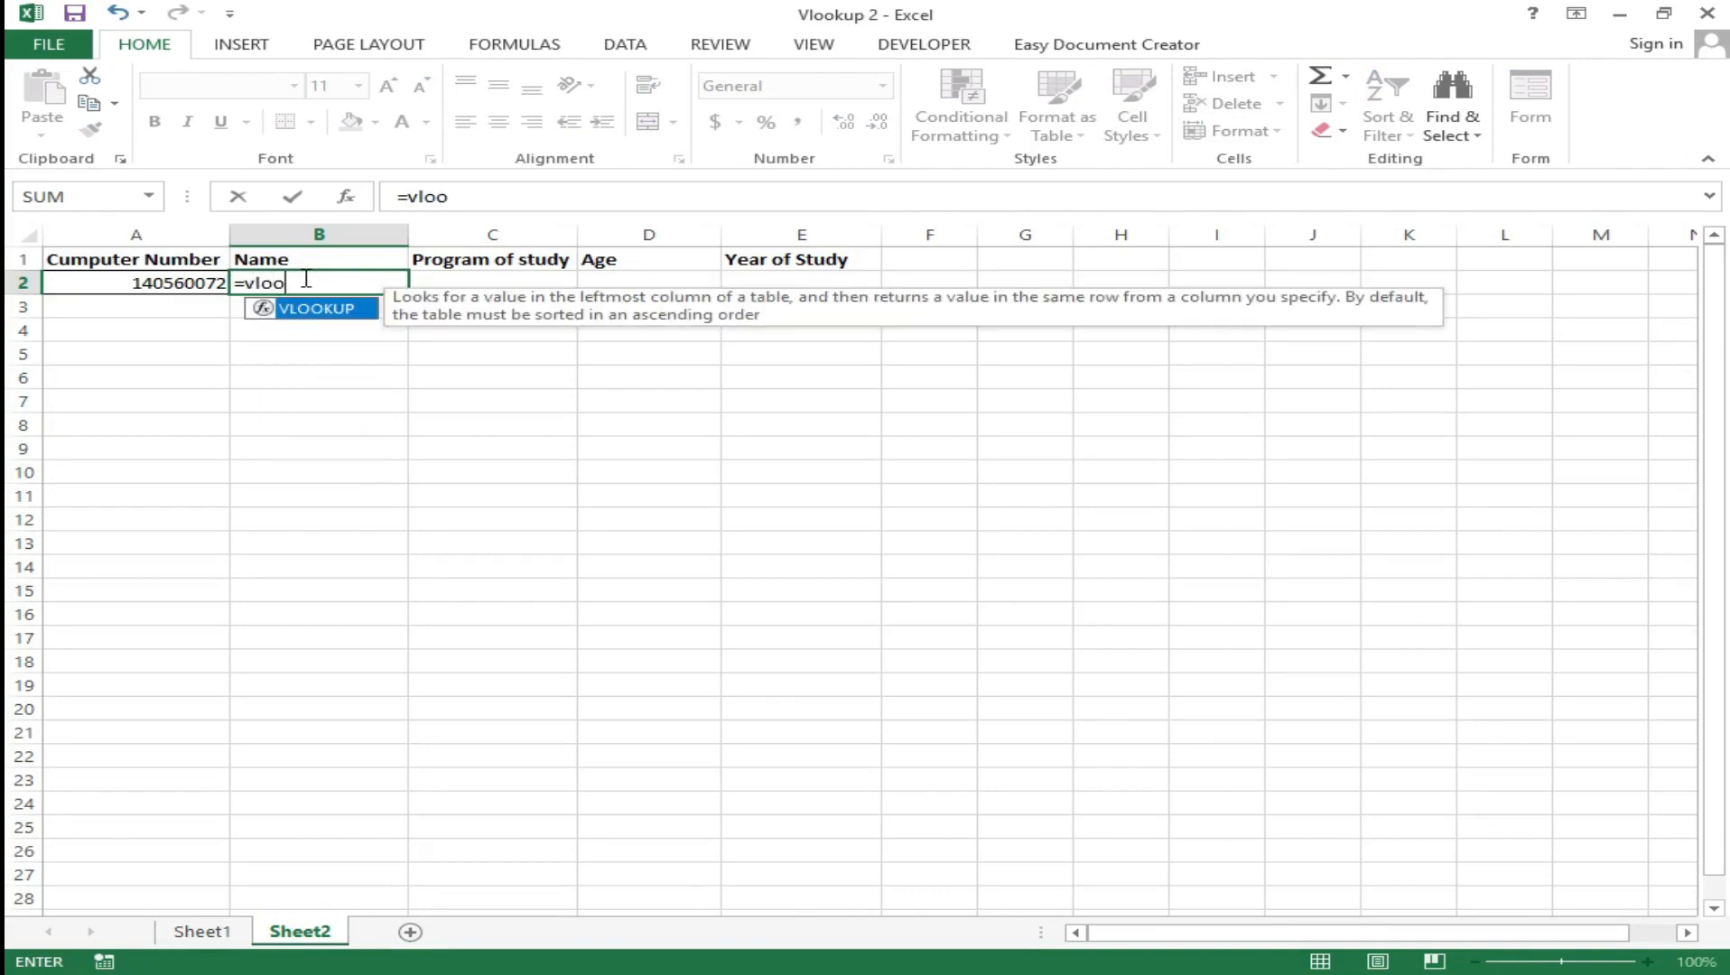
text(o)
double_click(316, 309)
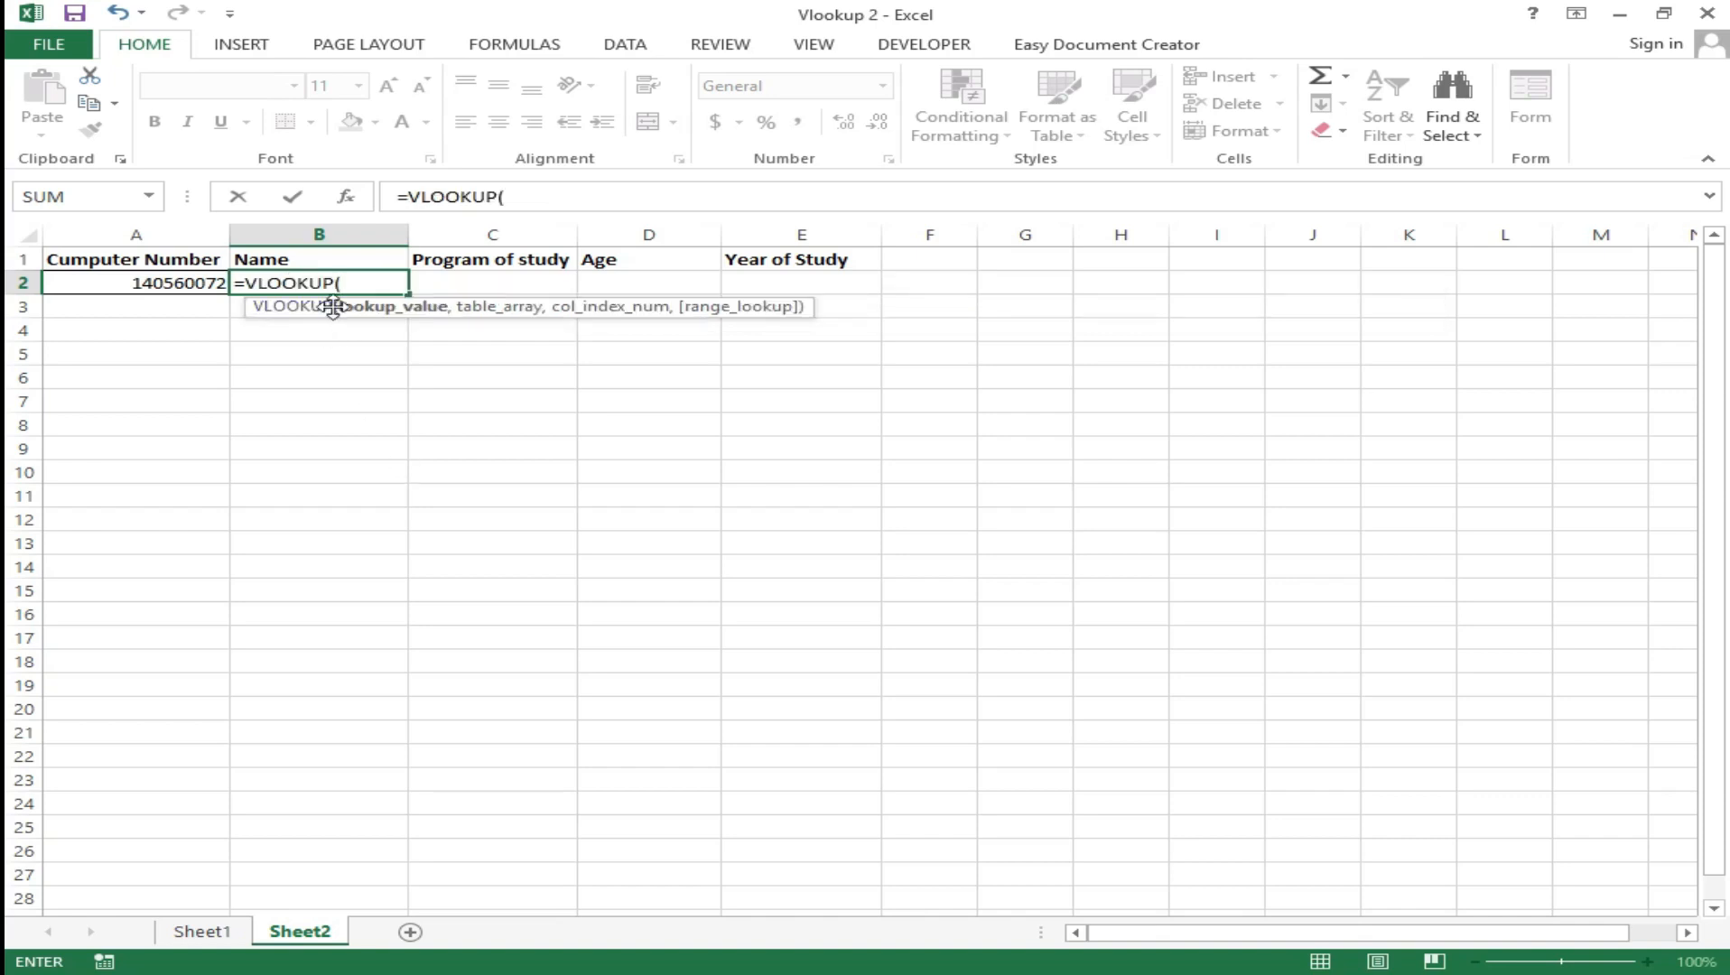
click(161, 283)
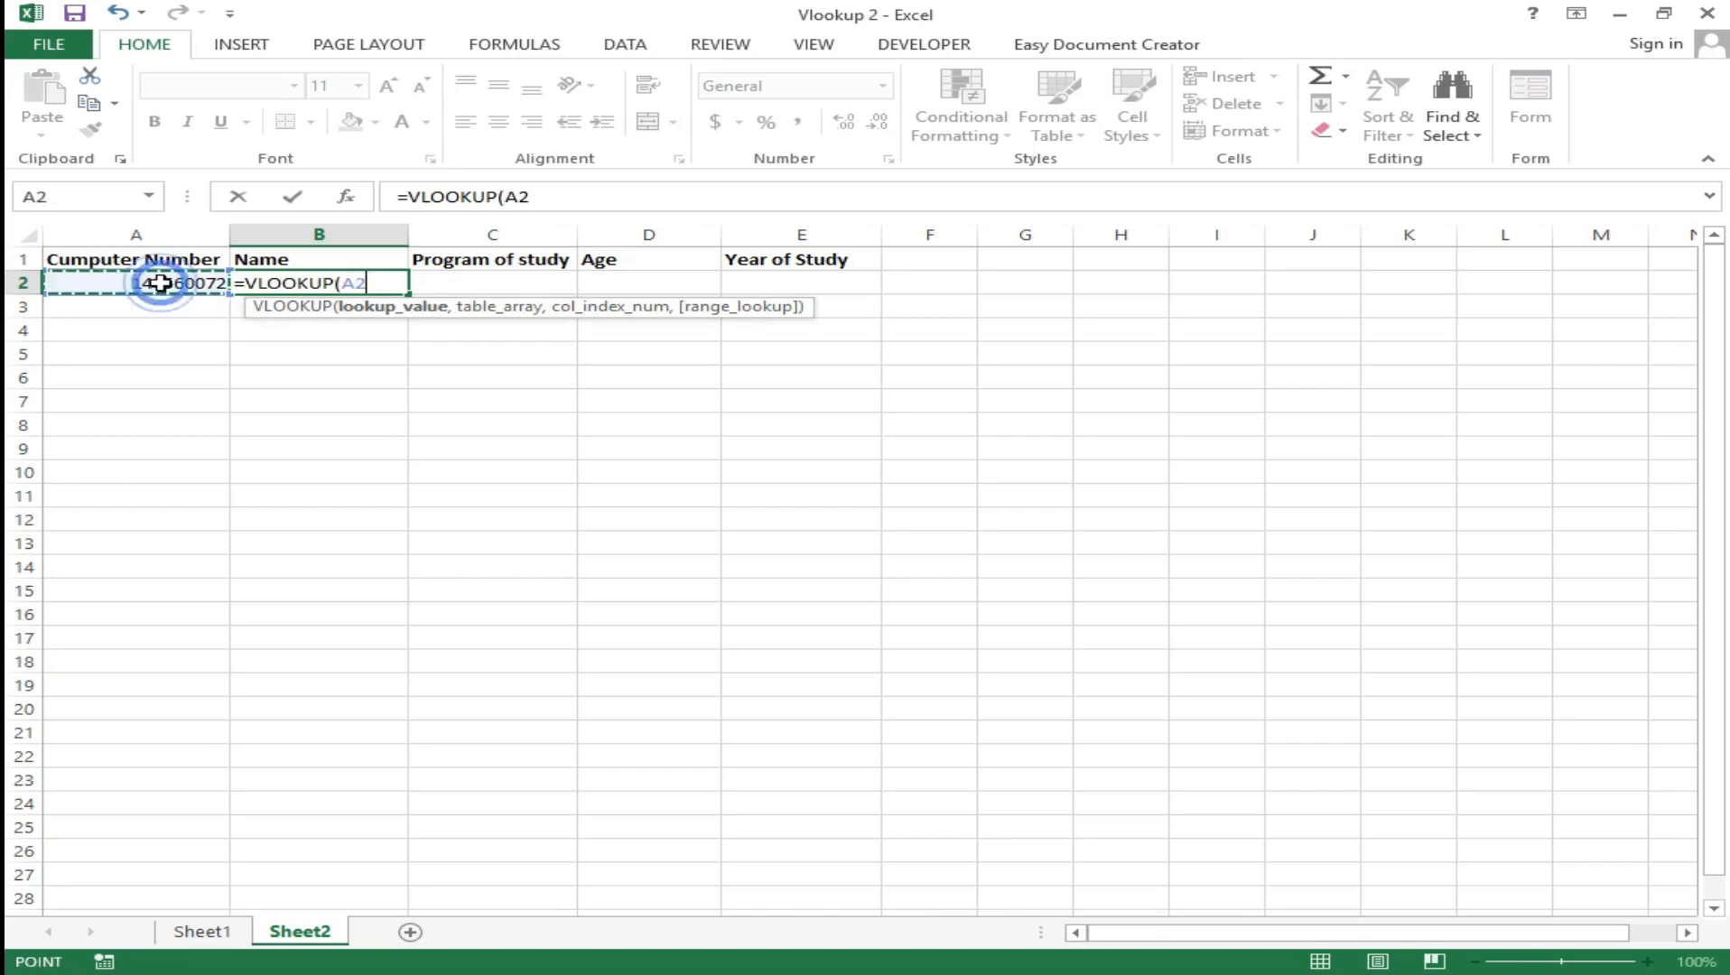
text(,)
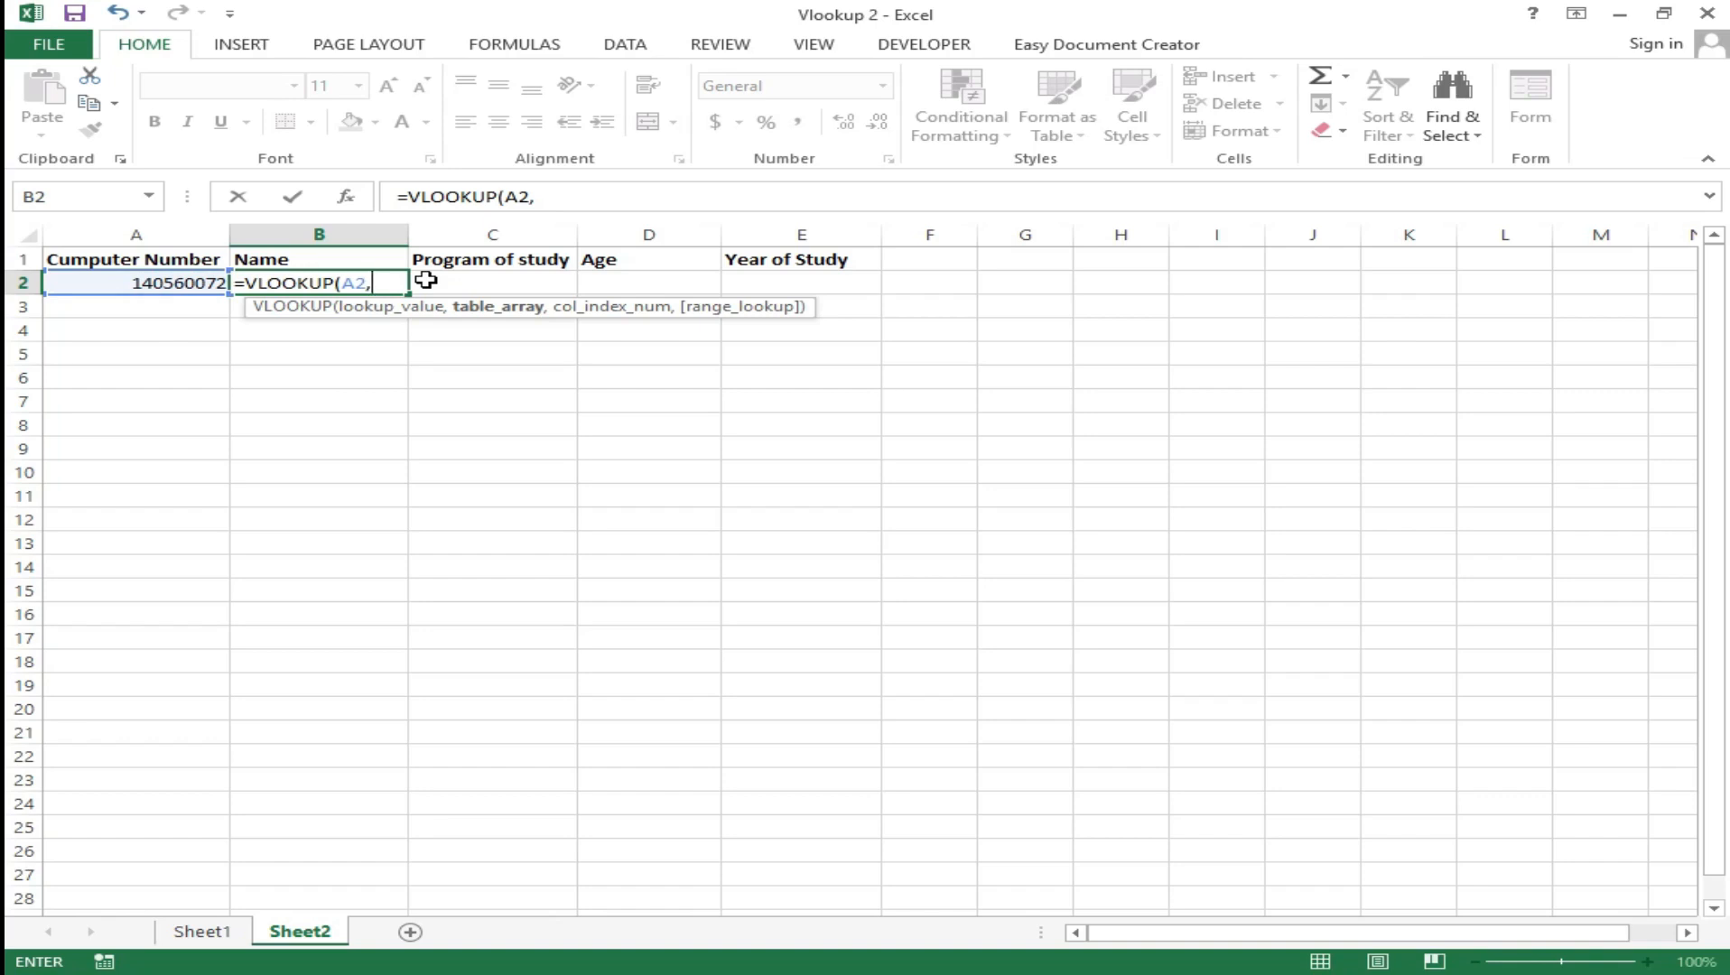
text(d)
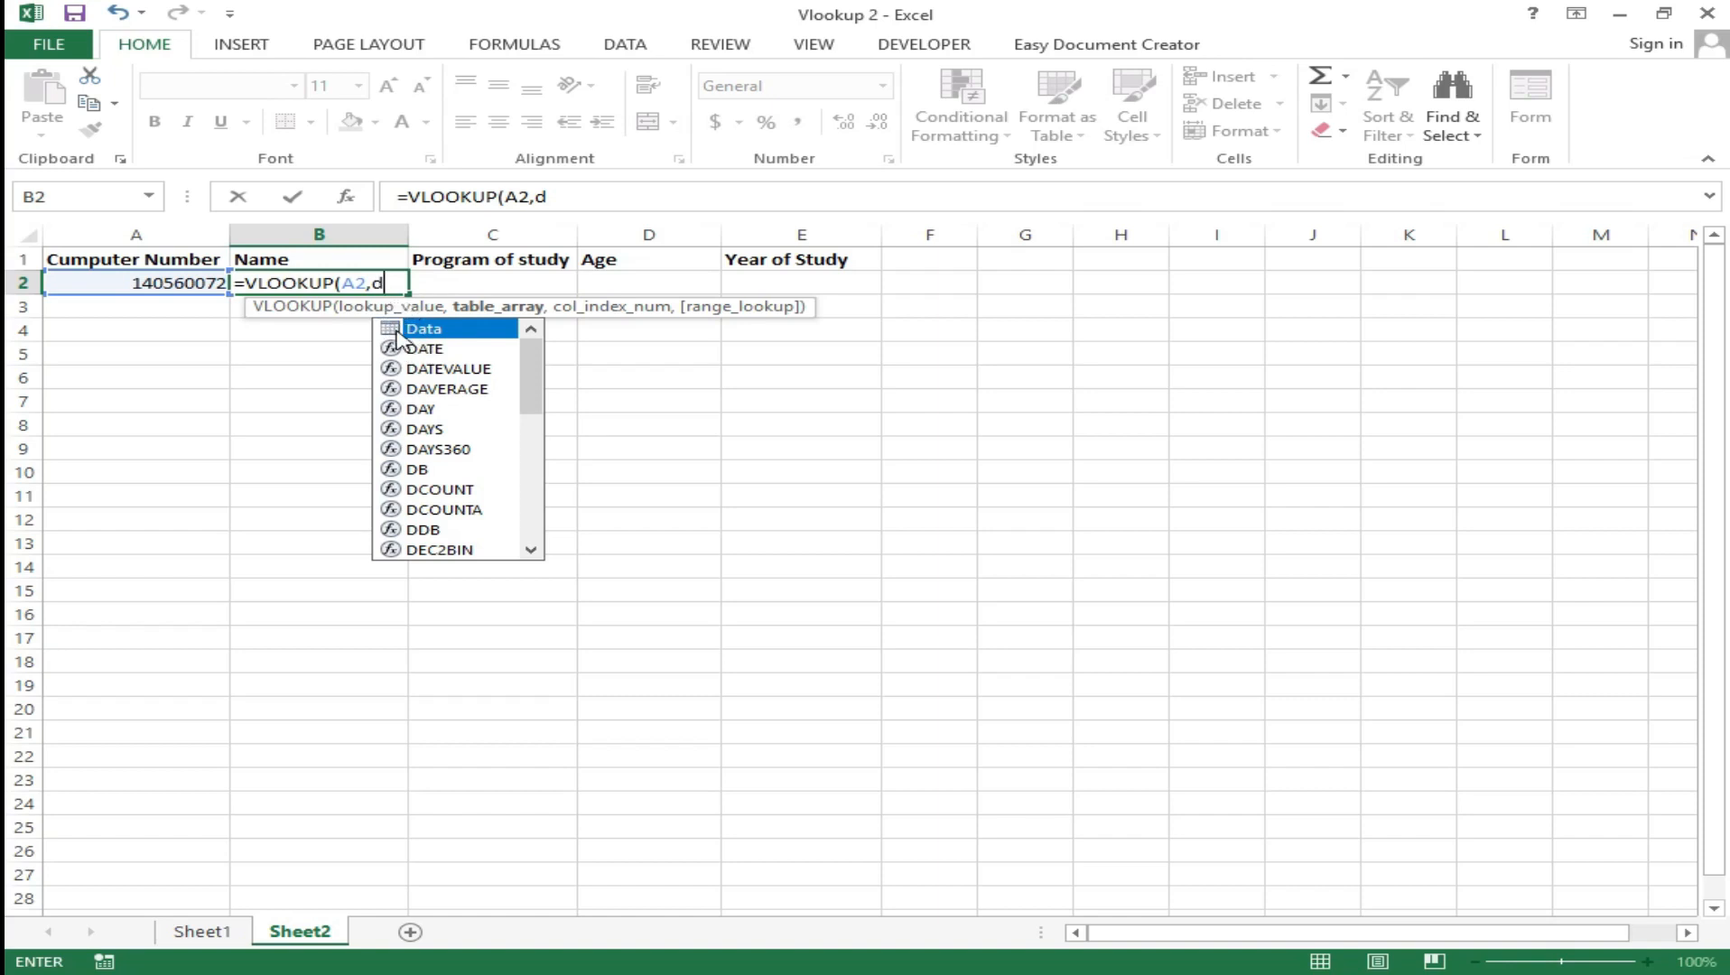
double_click(426, 328)
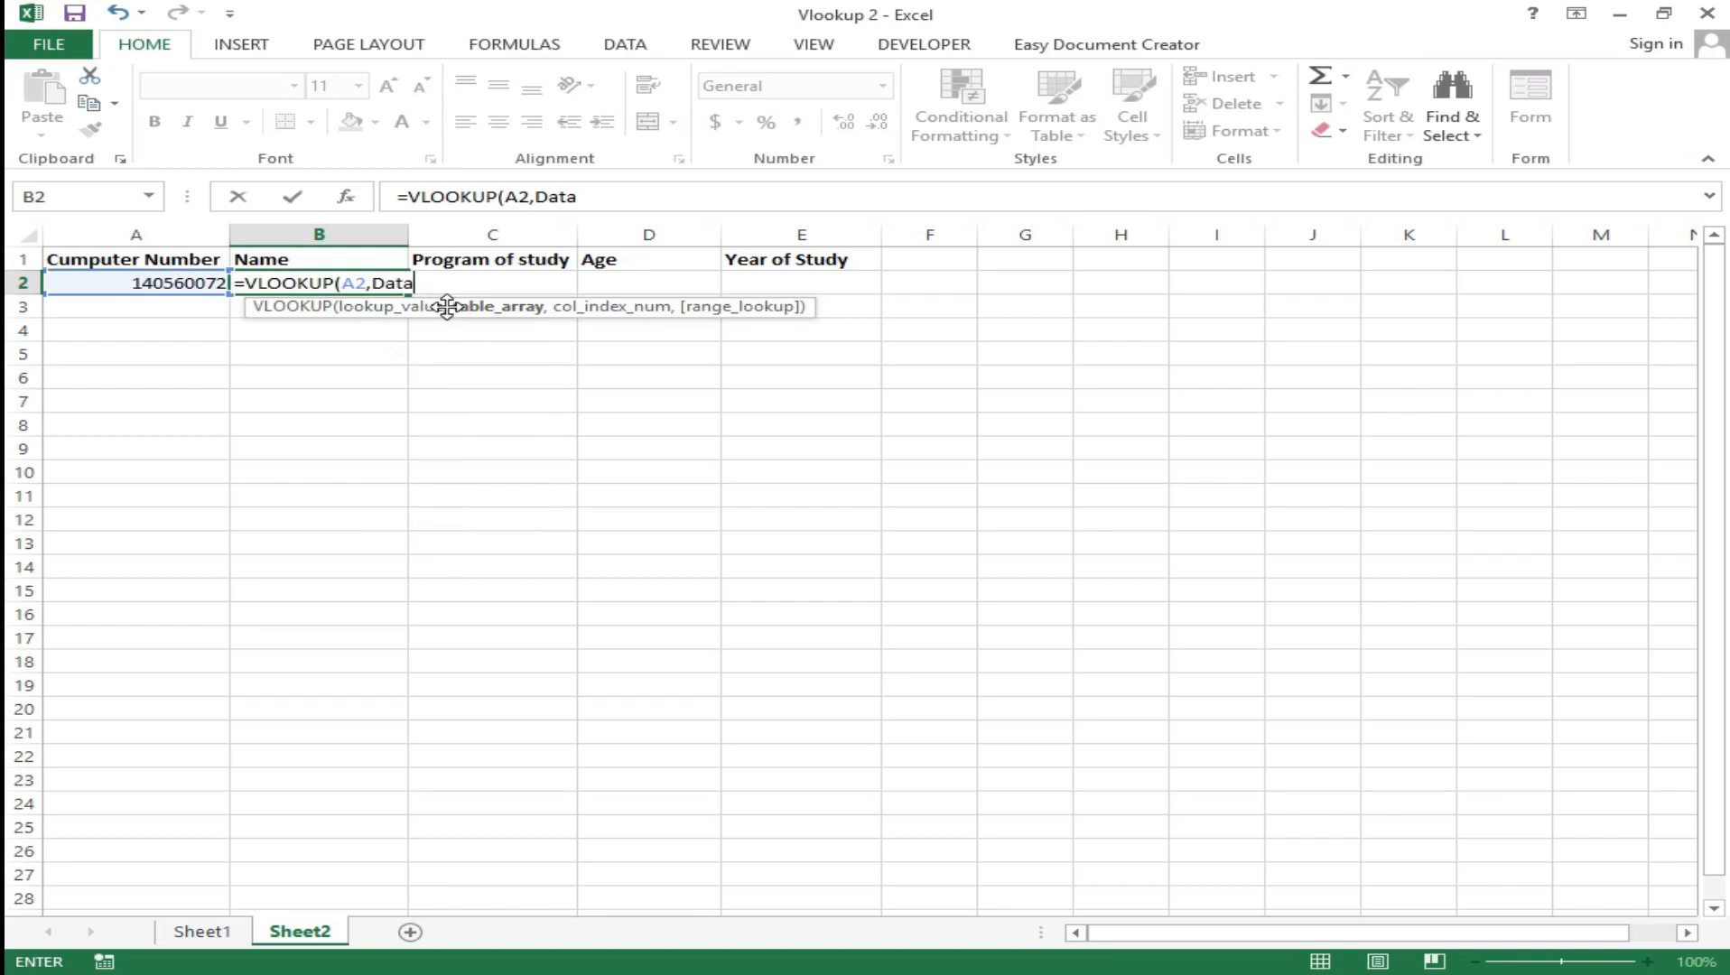
text(,)
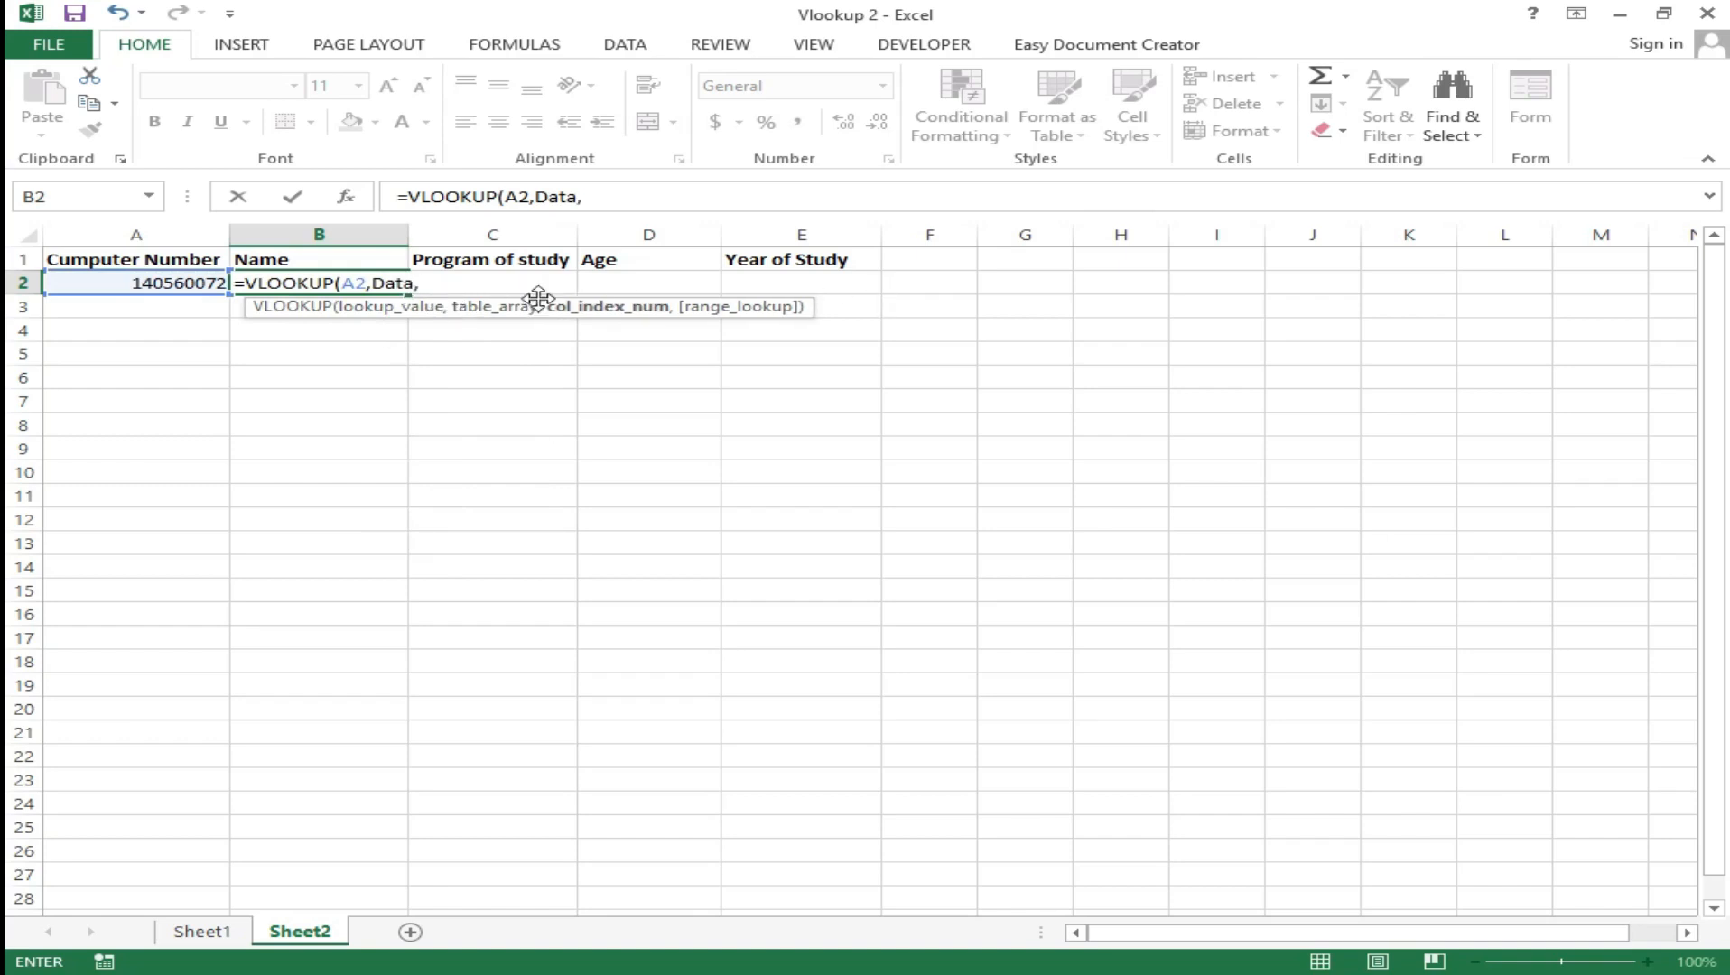
Make the lookup value absolute as $A$2 and complete the B2 formula with column index 2 and range lookup 0.
click(352, 283)
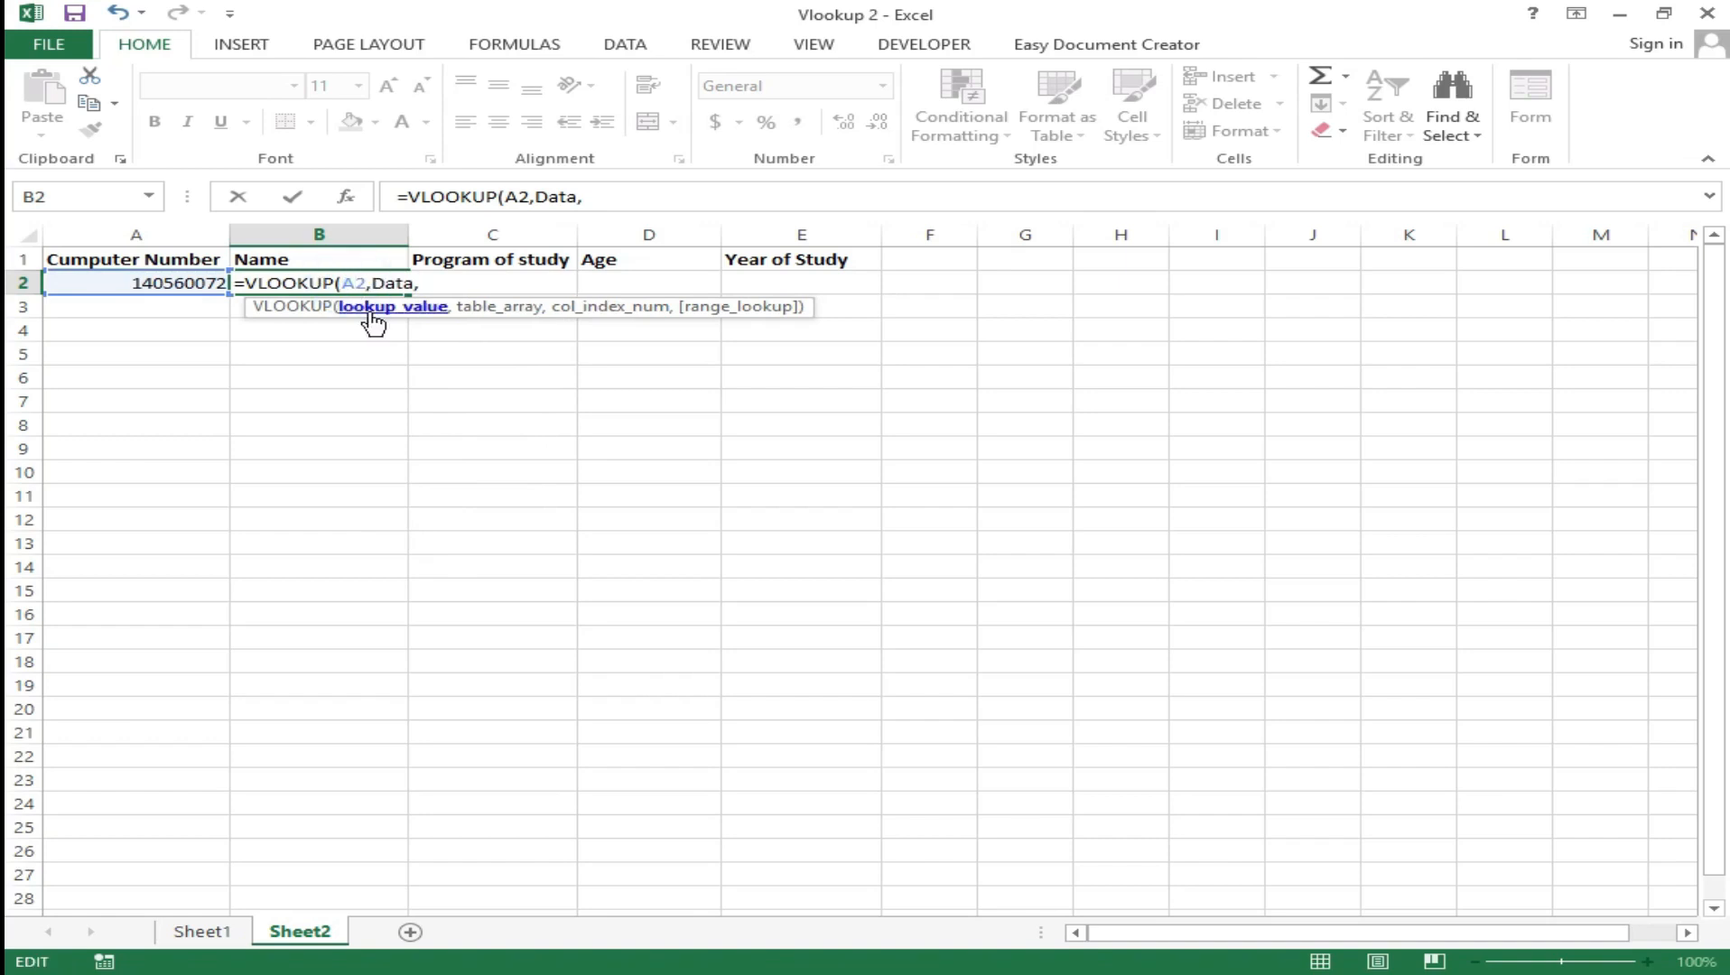
text($)
click(344, 283)
text($)
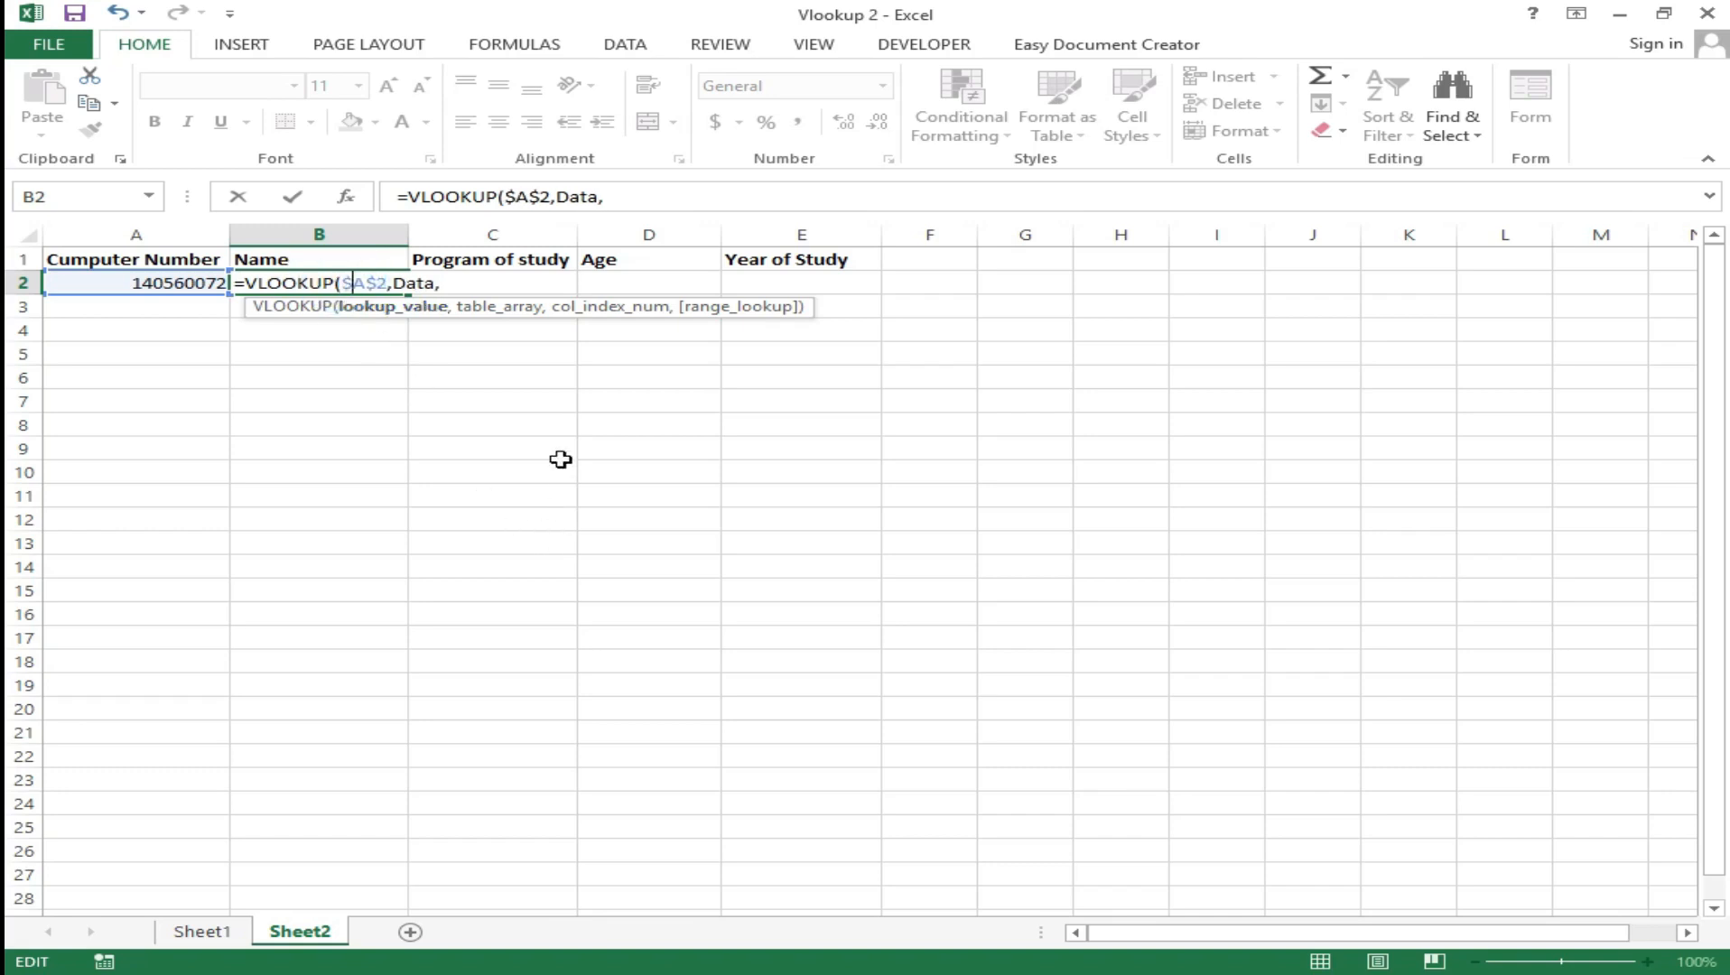
click(461, 283)
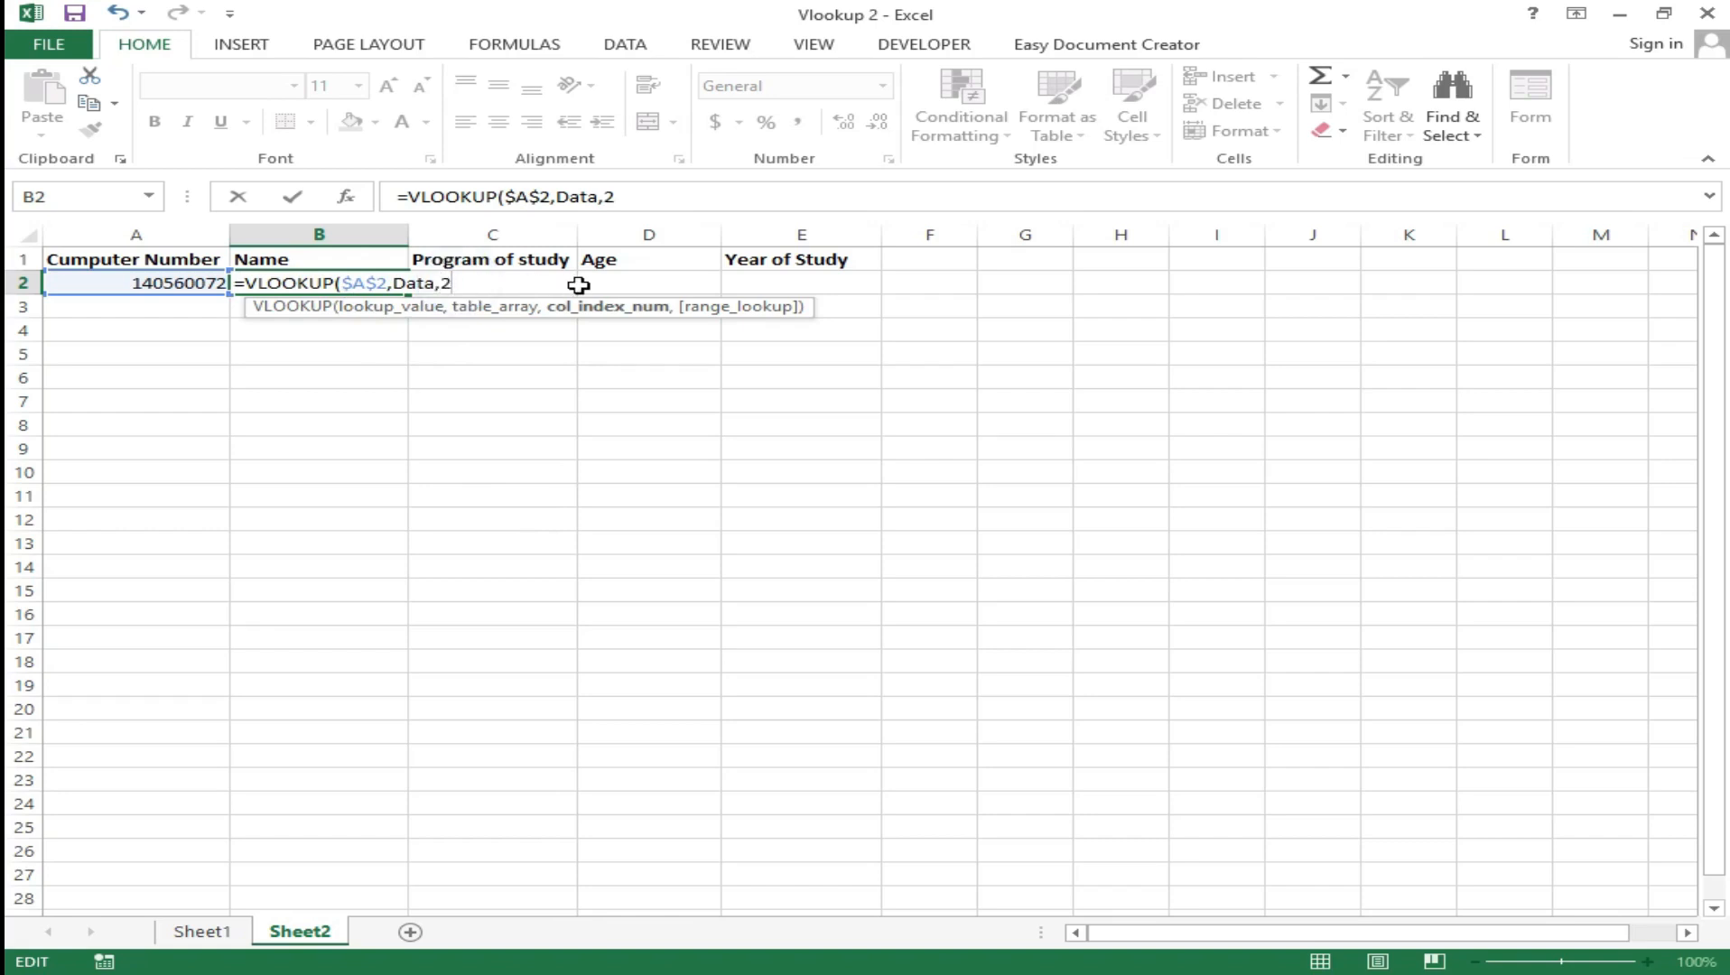
text(,)
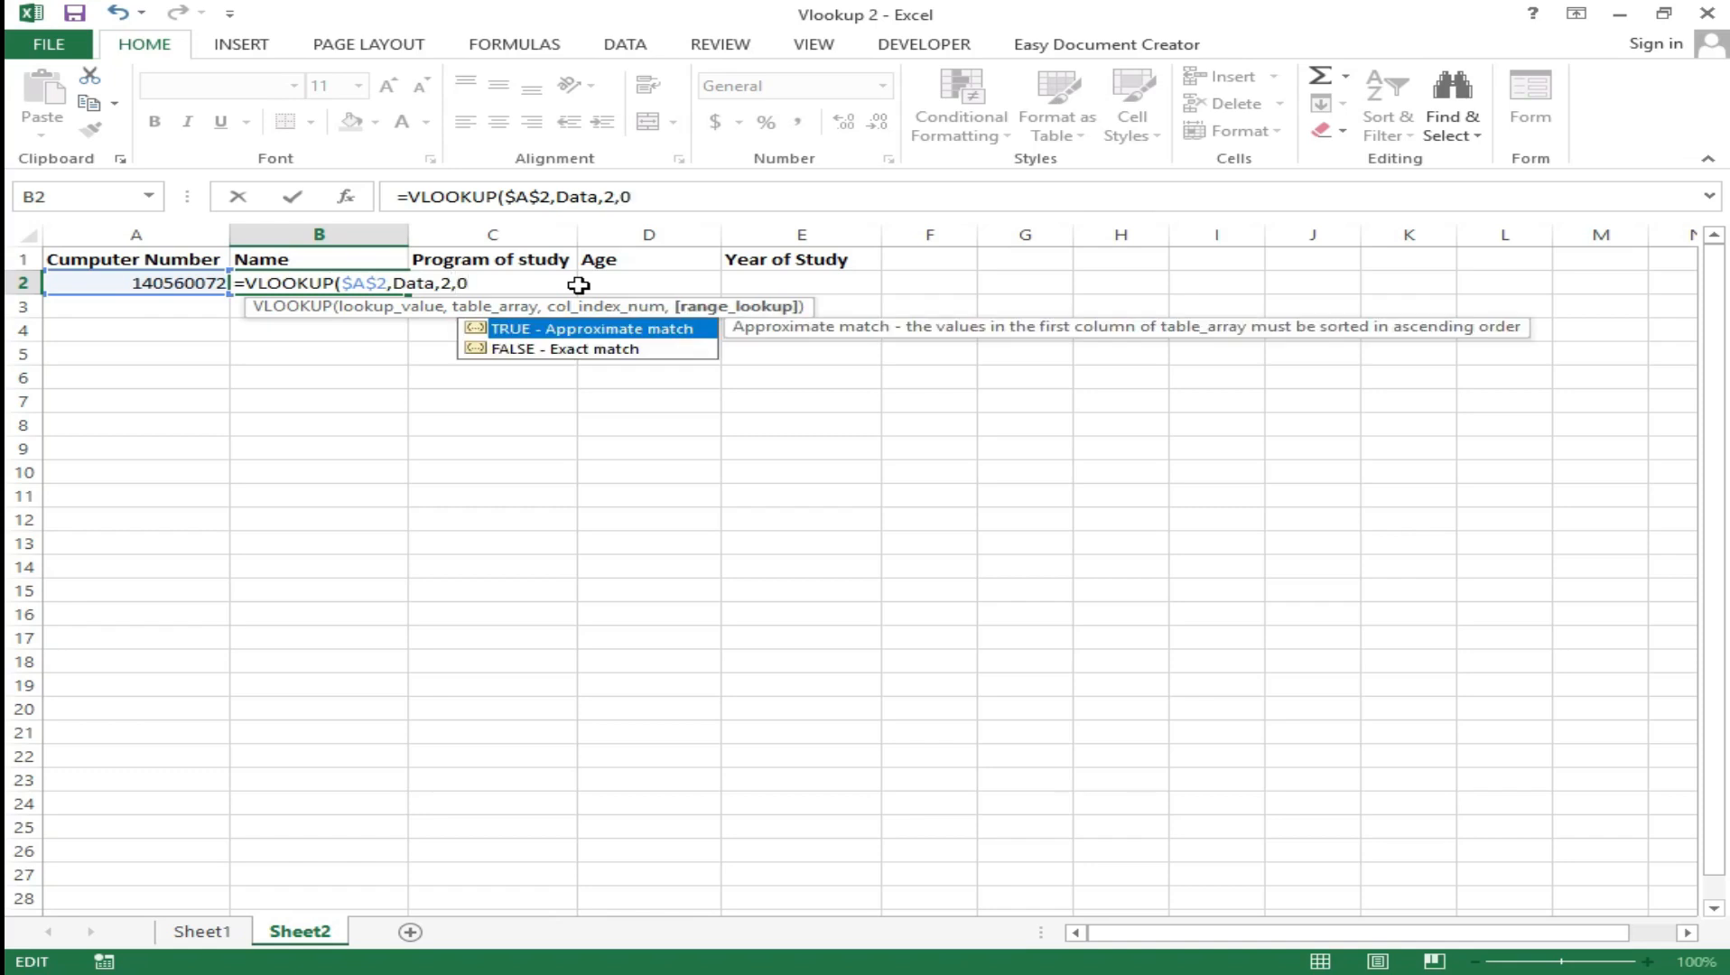
text(0))
key(Return)
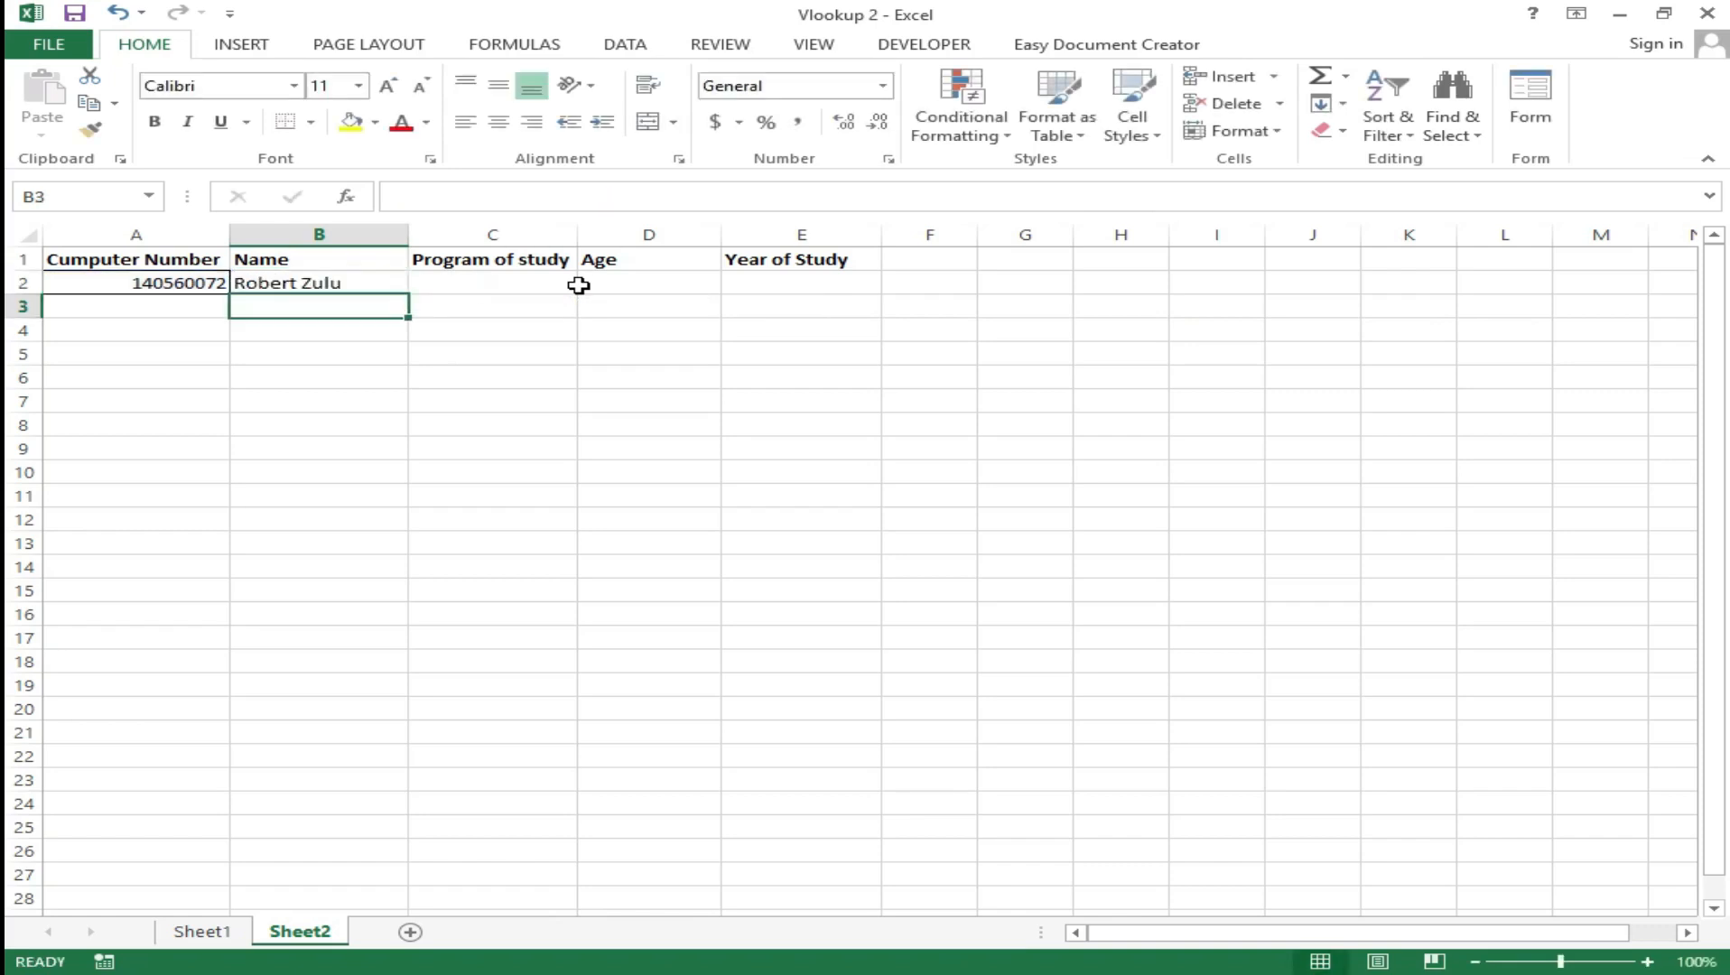
Fill the Name lookup formula from B2 across to C2:E2.
click(374, 283)
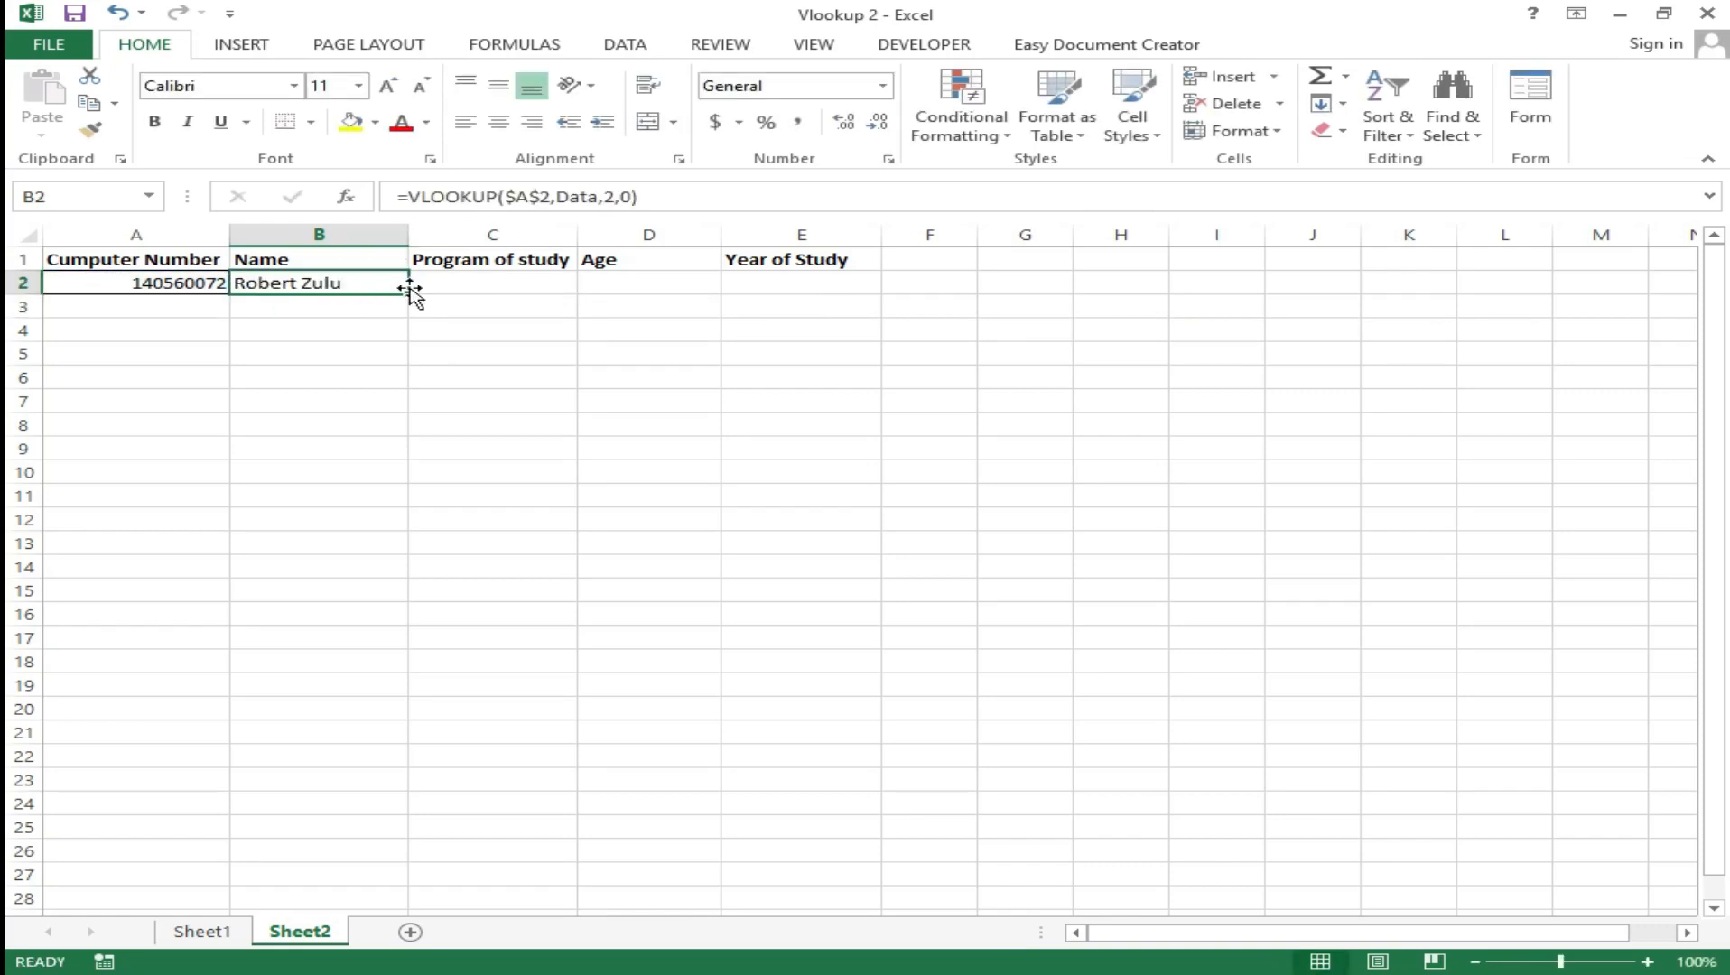
drag(407, 296, 822, 301)
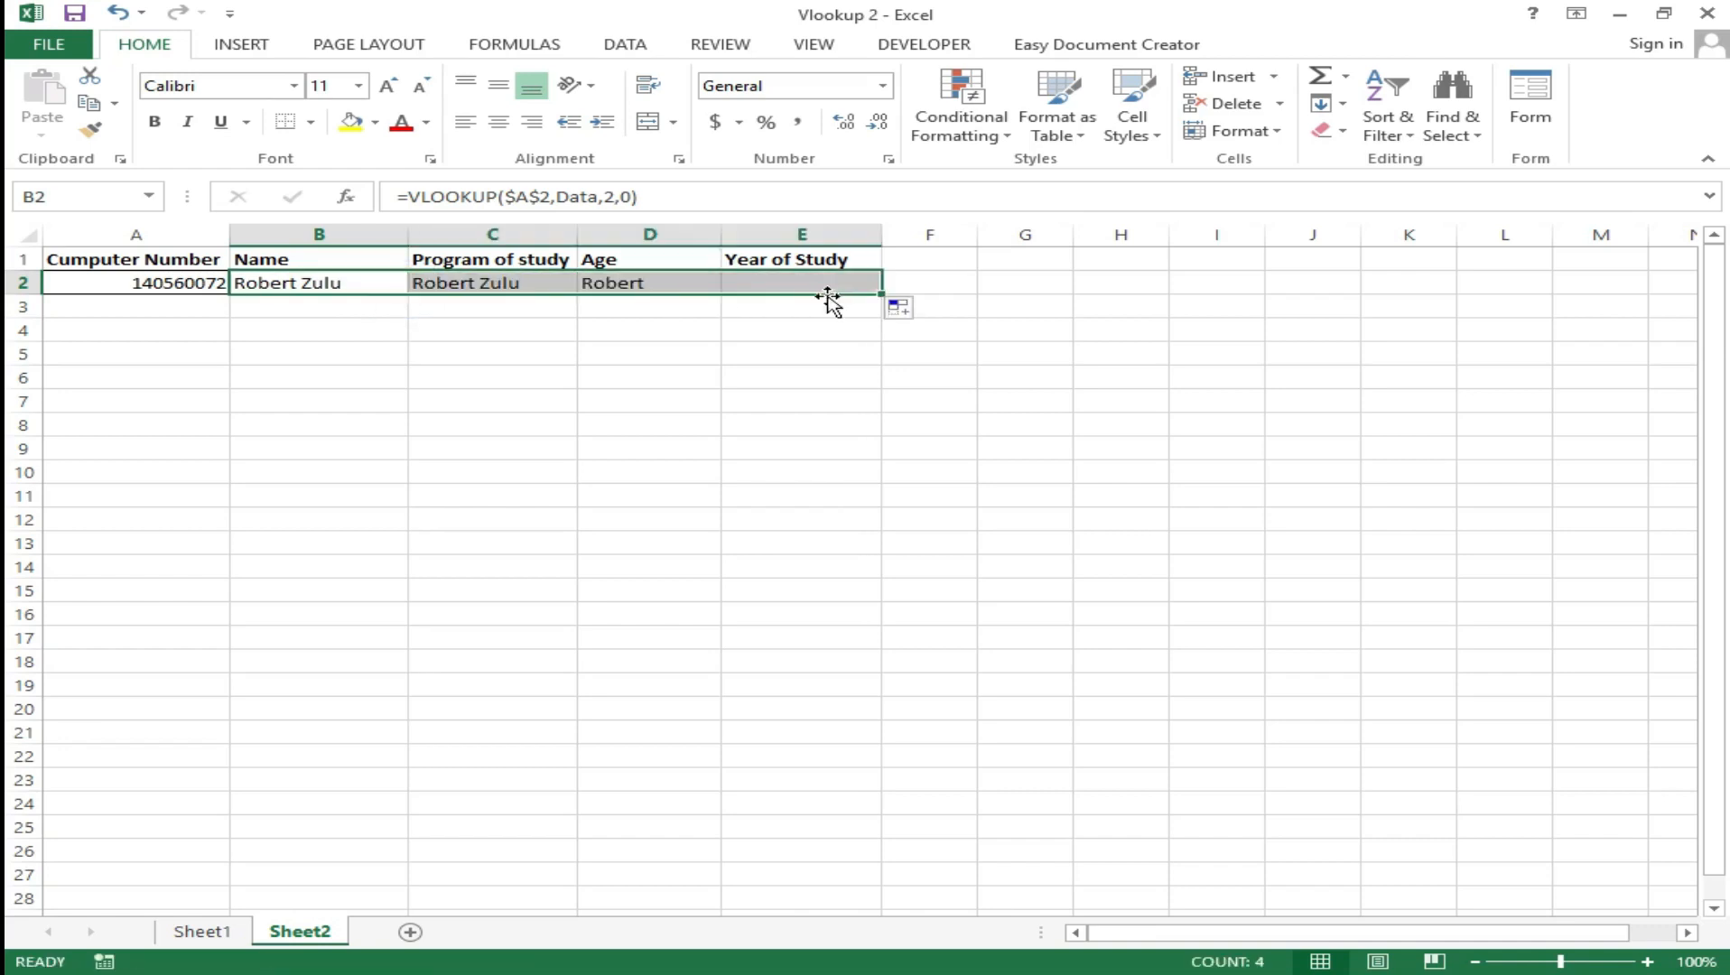
click(537, 282)
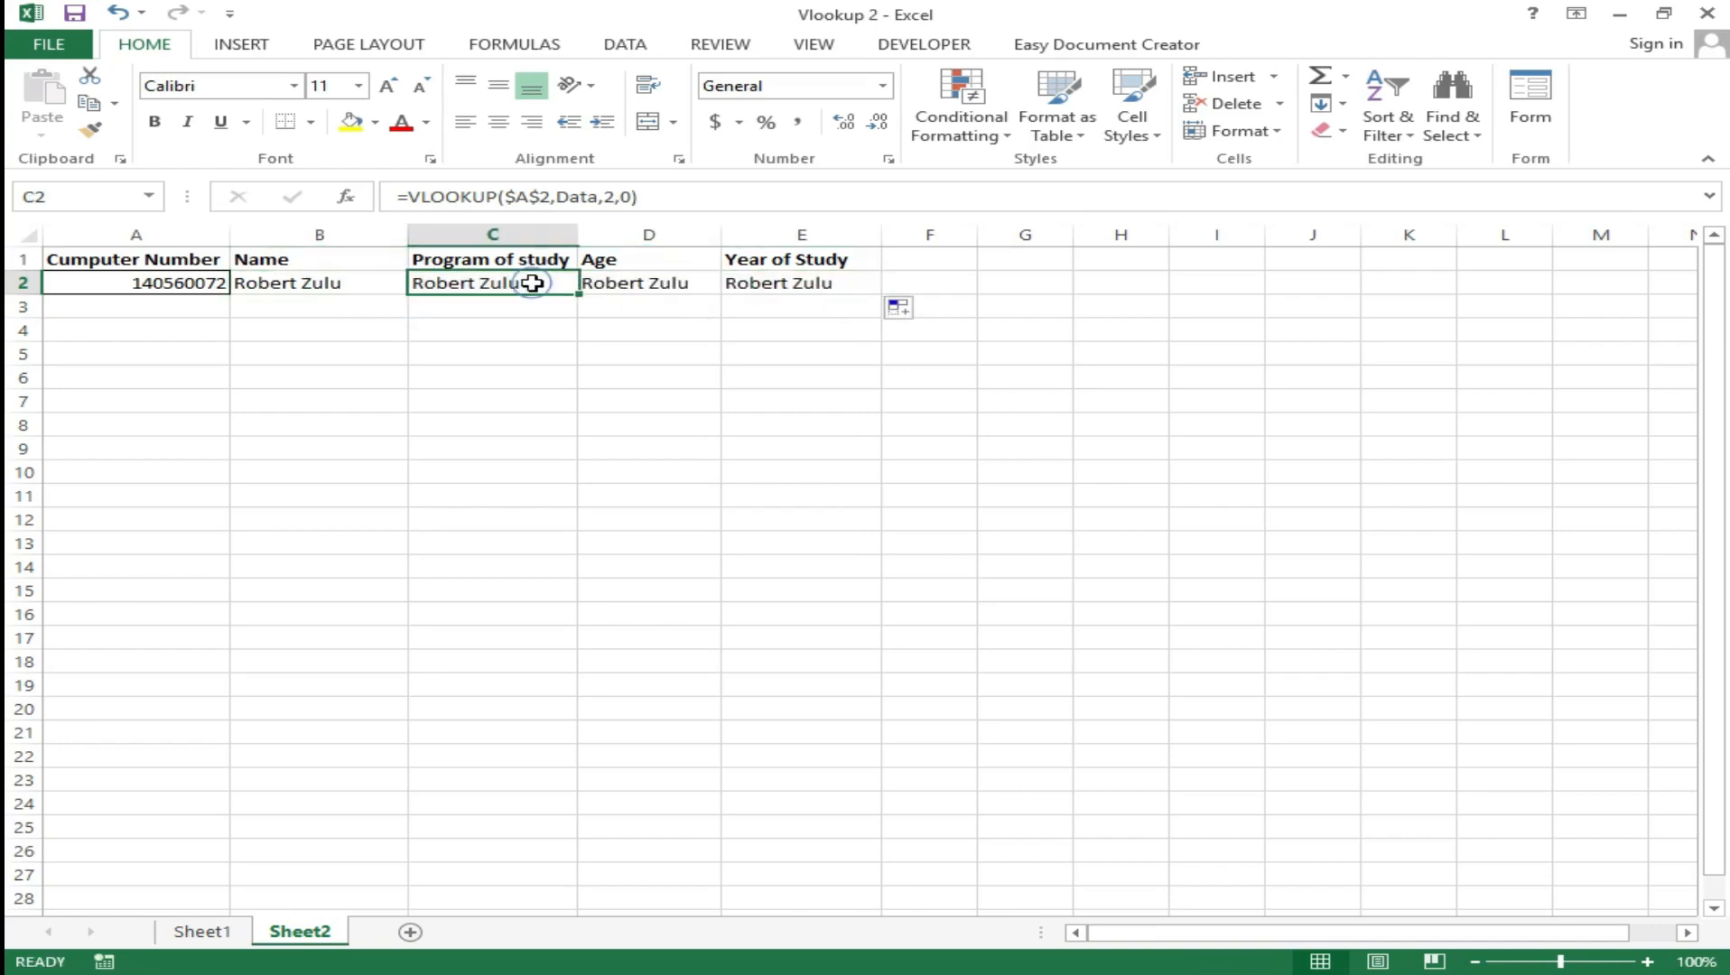
Set the column index to 5 in the Program of study lookup formula in C2.
click(605, 196)
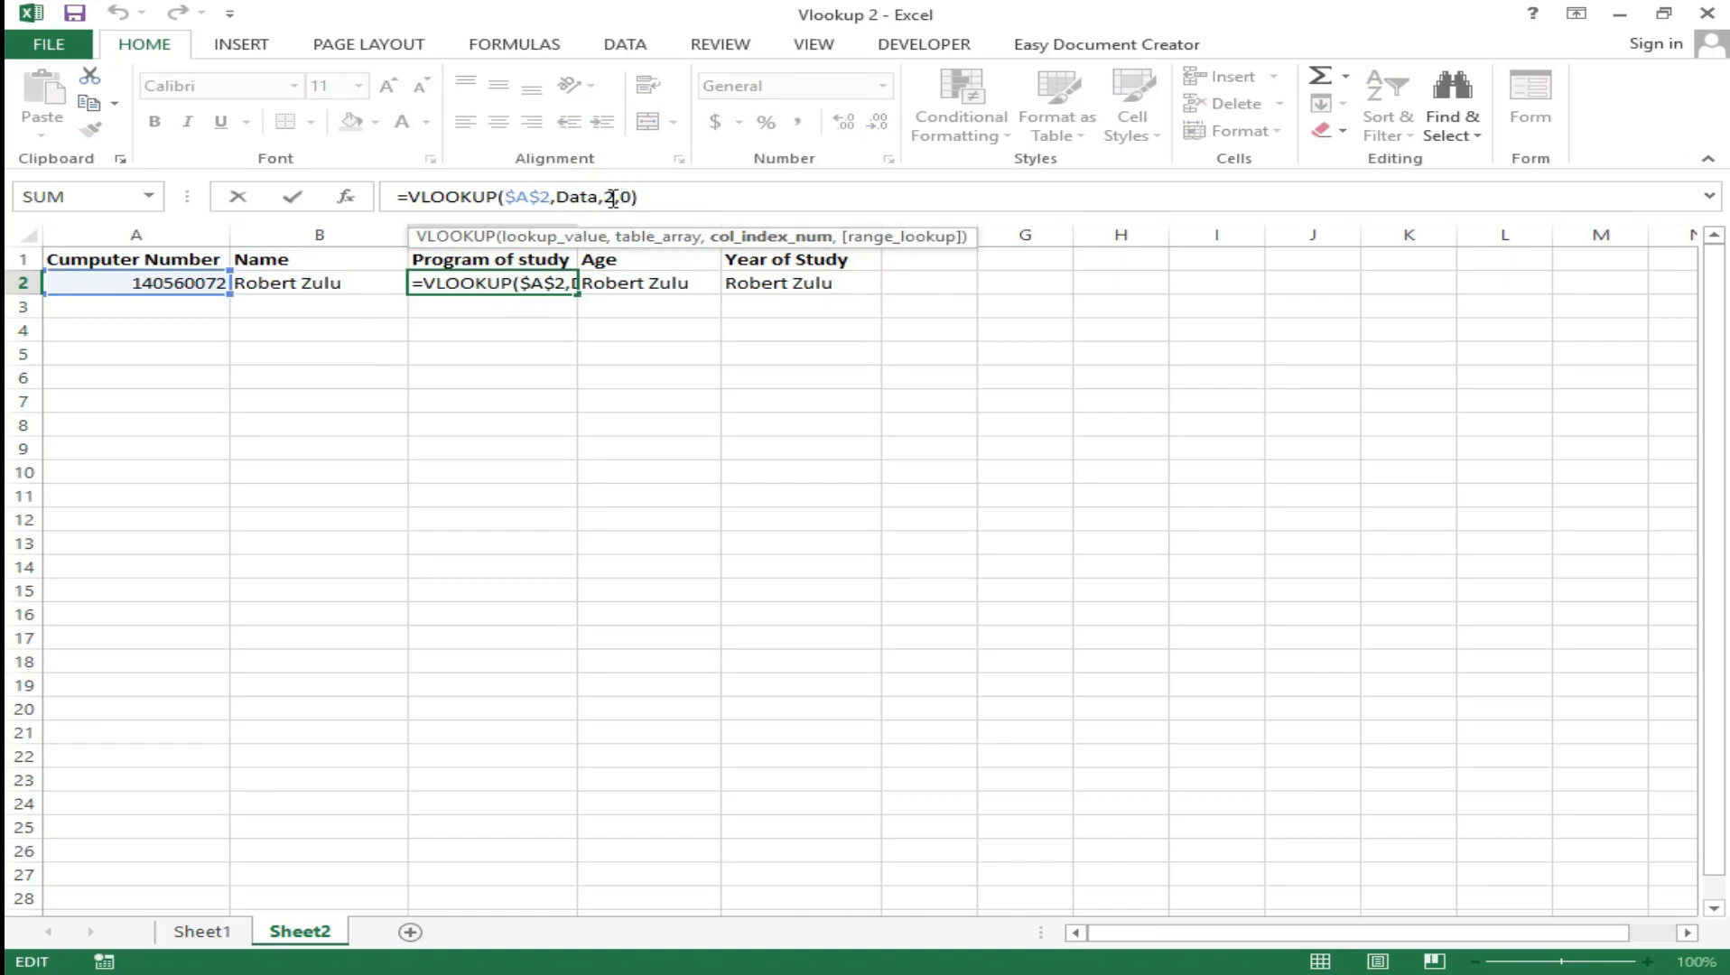
double_click(612, 196)
key(Delete)
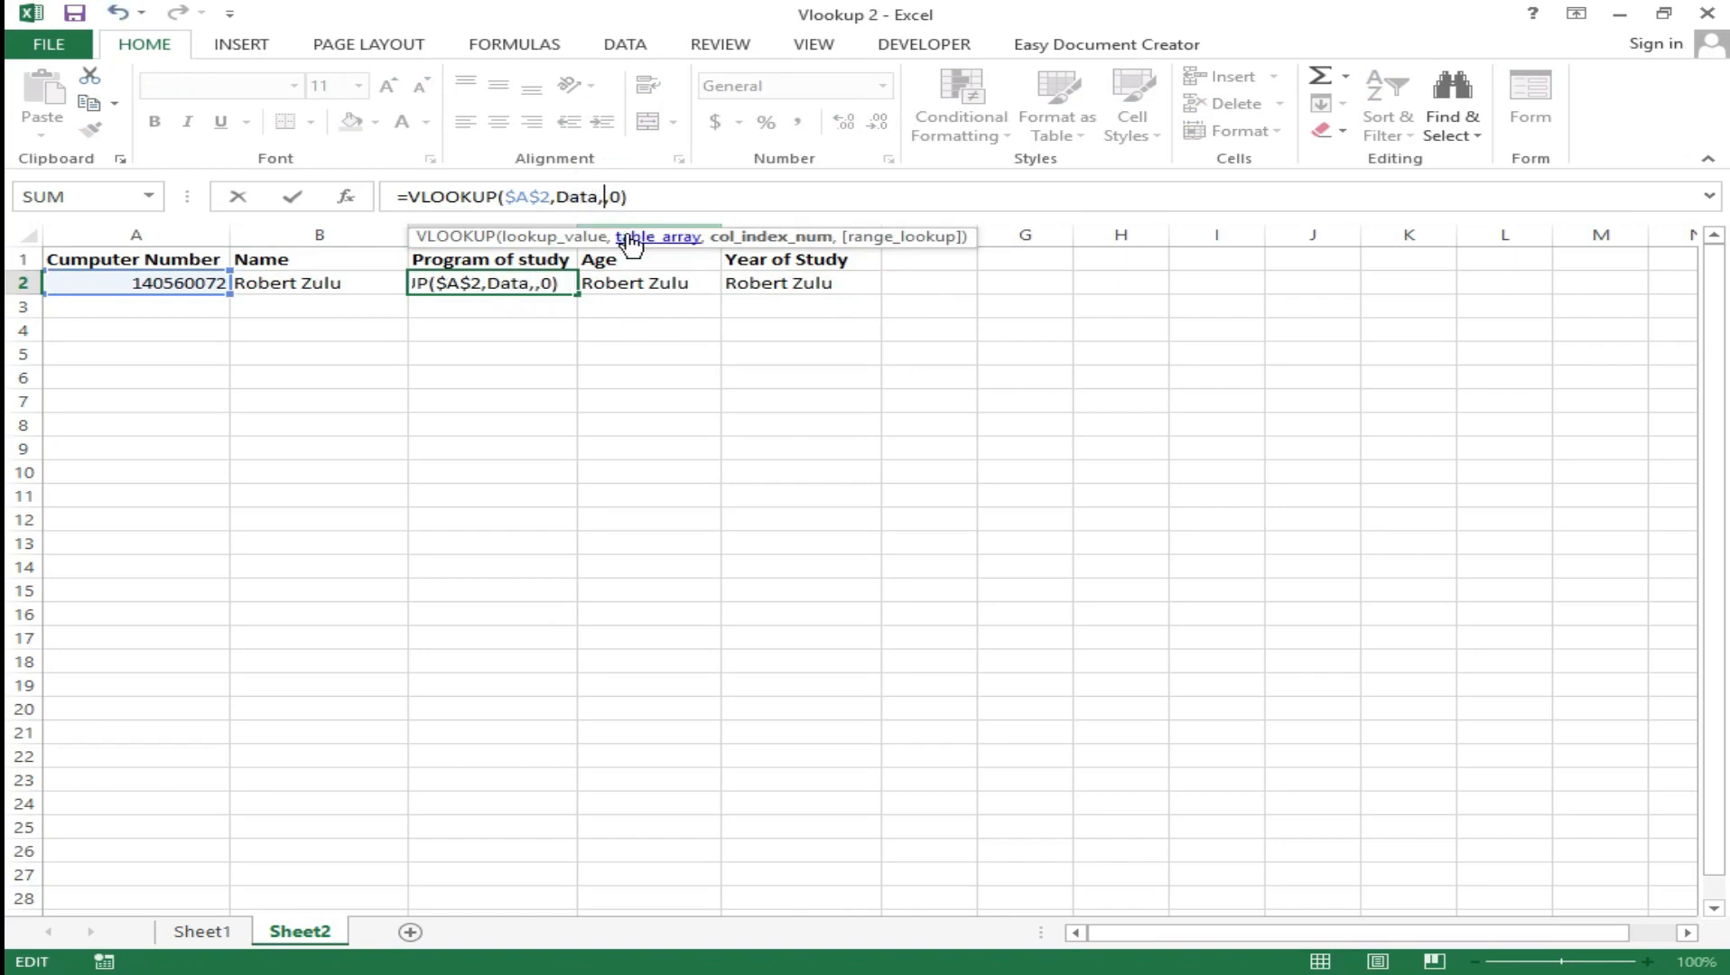
text(5)
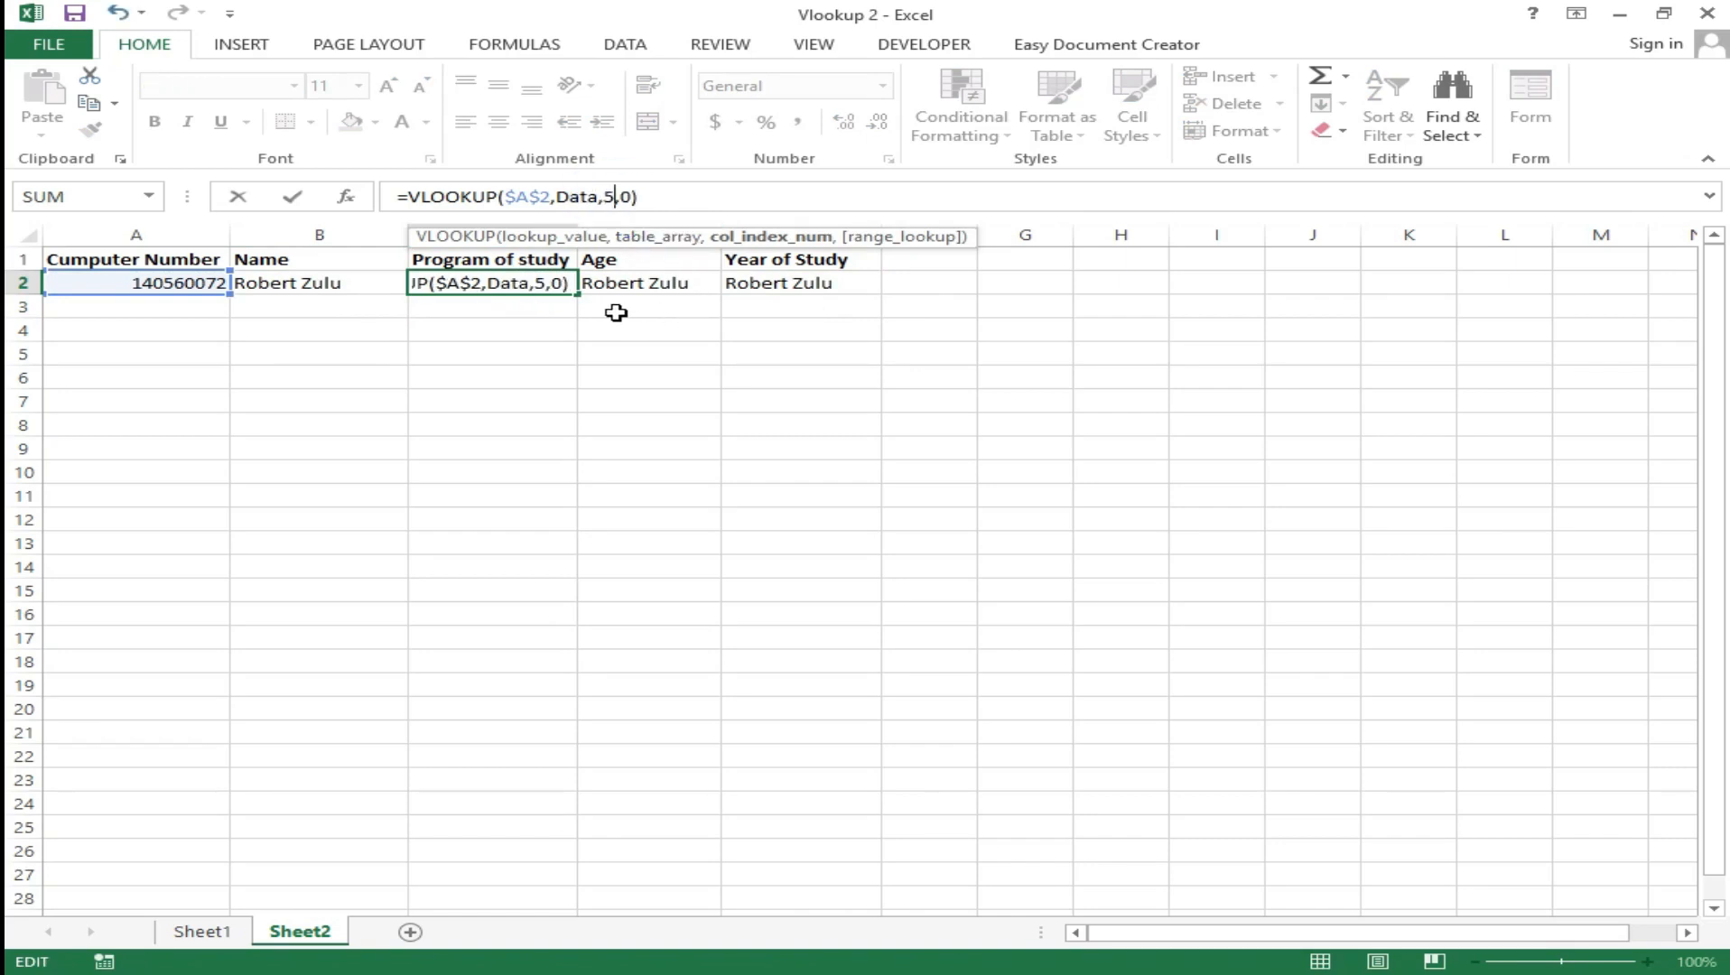
key(Return)
Change the Age lookup formula in D2 to use column index 4.
click(635, 283)
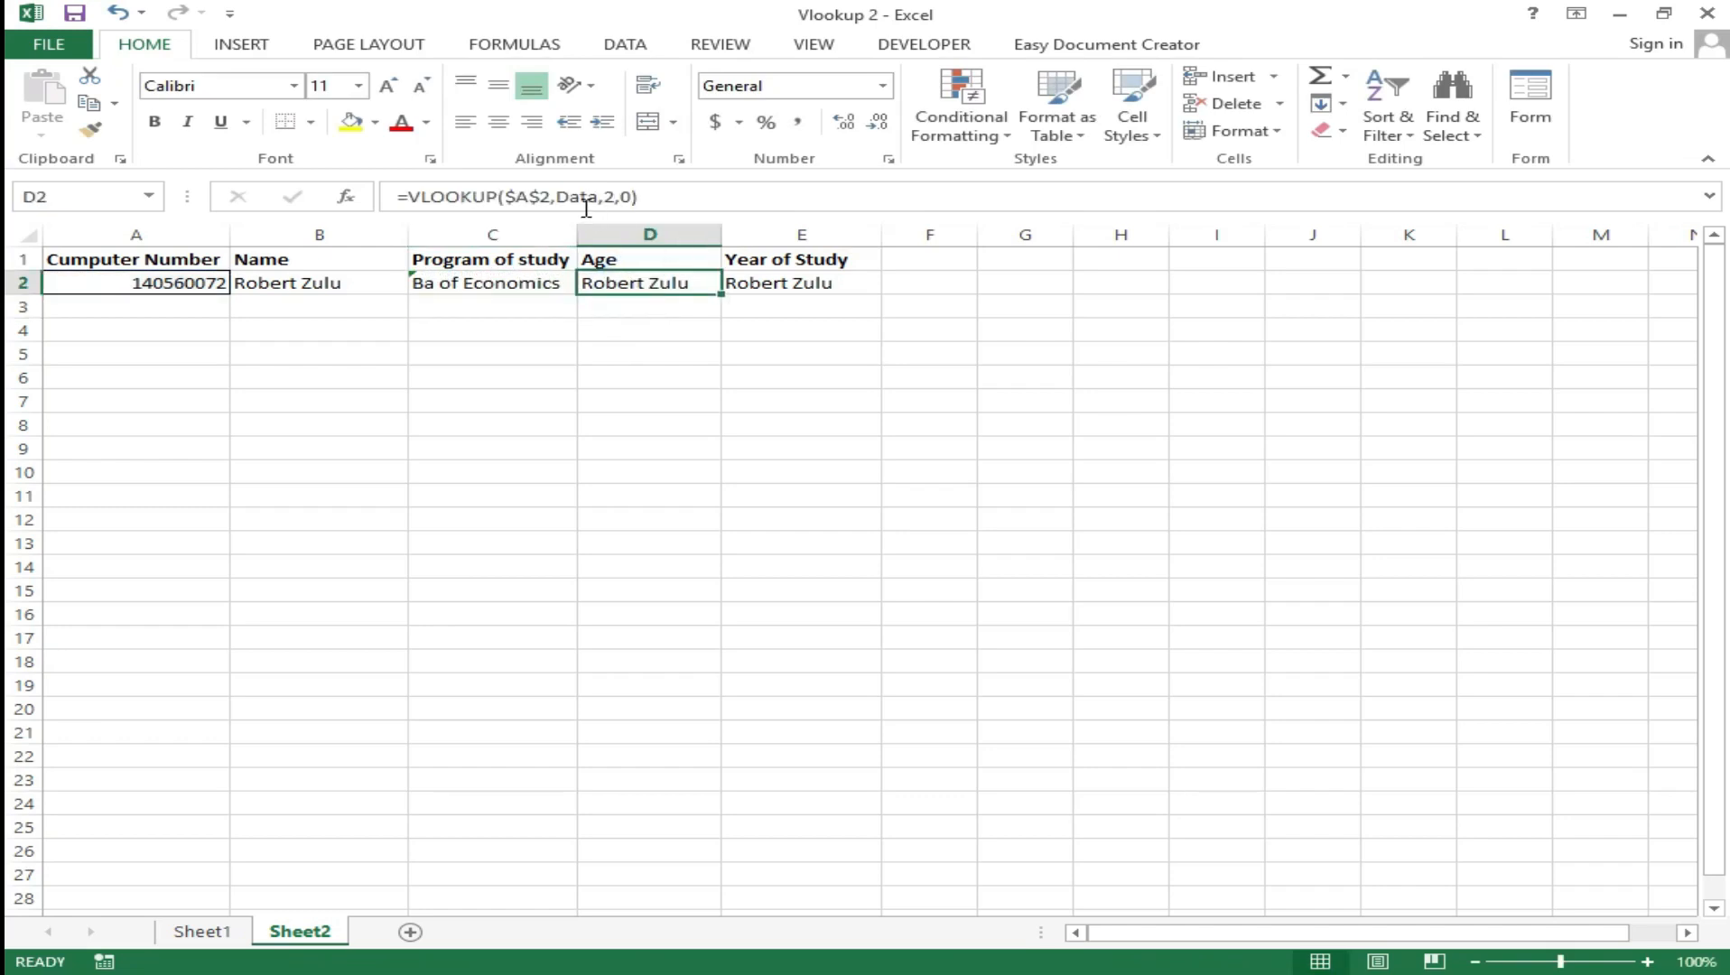
double_click(614, 196)
key(Delete)
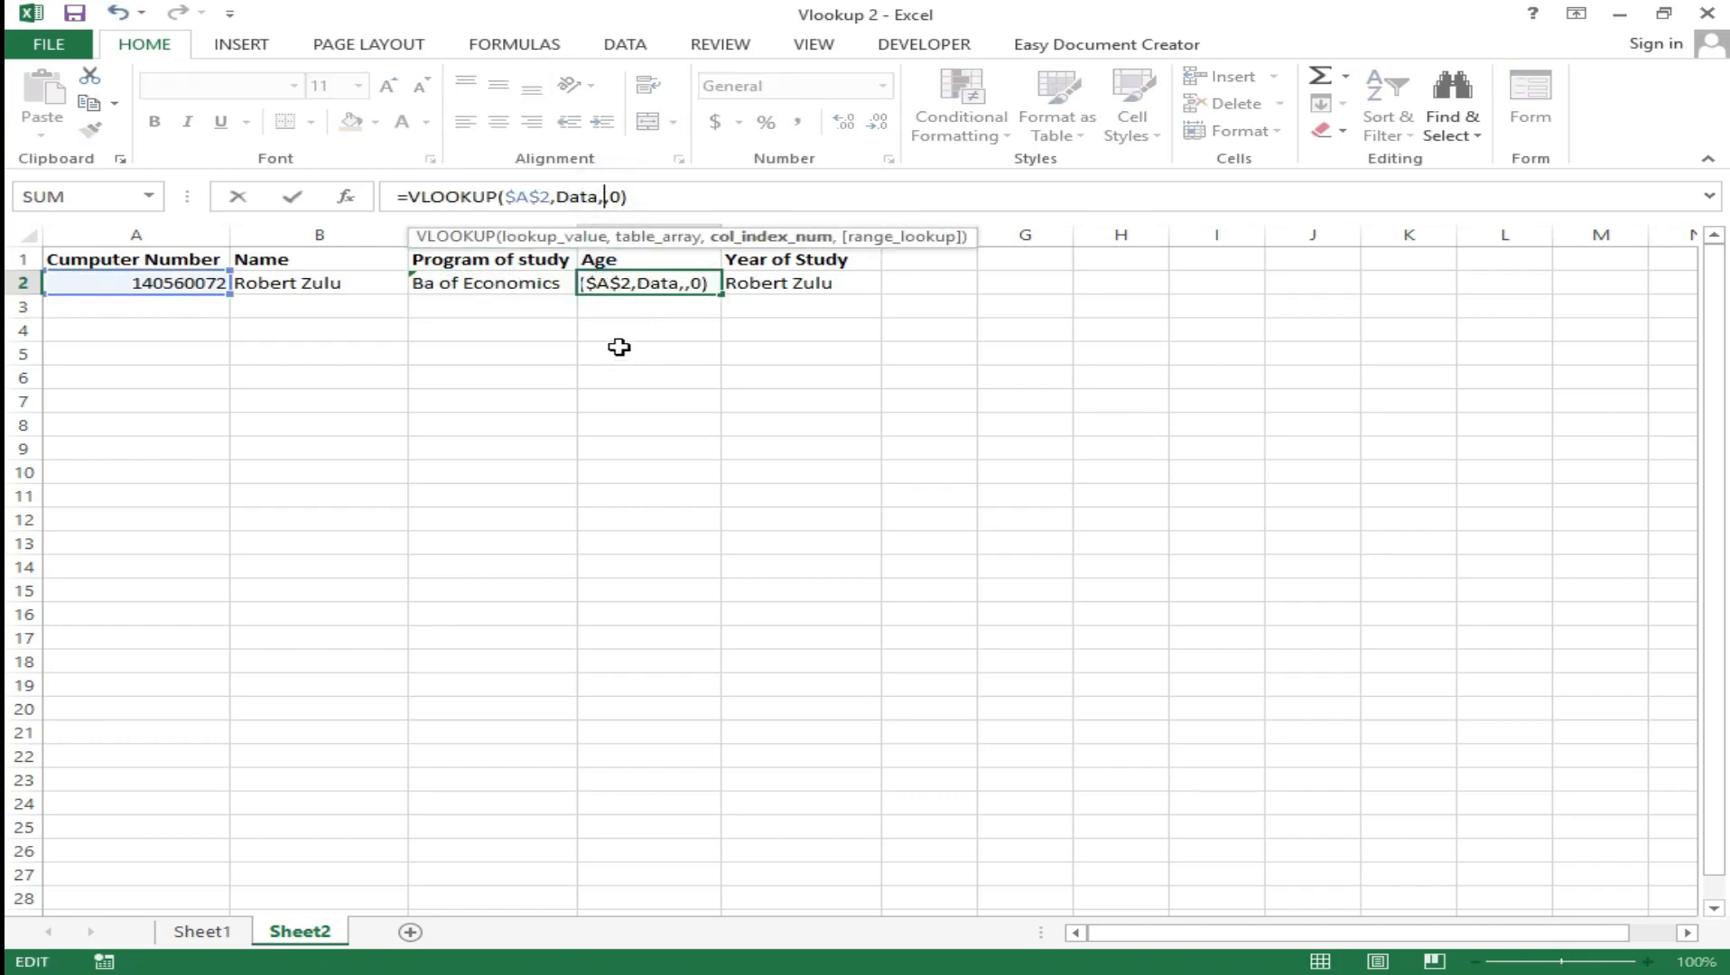
text(4)
key(ctrl+Return)
key(Return)
Edit the Year of Study lookup formula in E2 so its column index is 6.
click(745, 282)
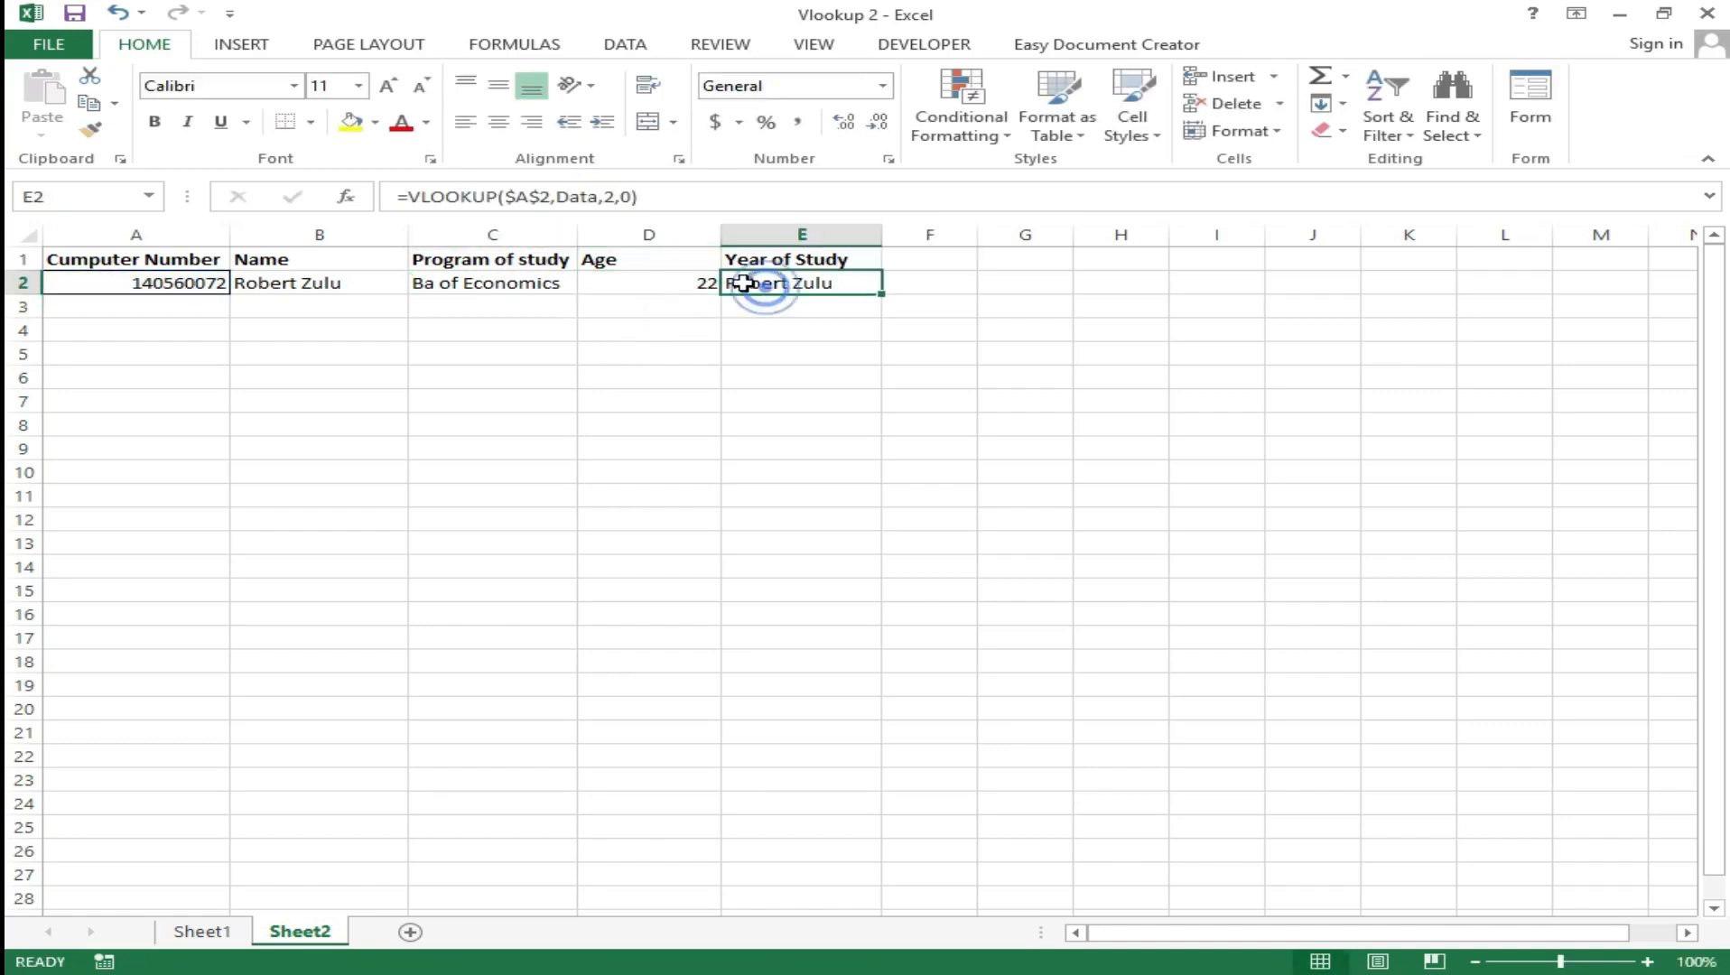
double_click(614, 196)
key(Delete)
text(6)
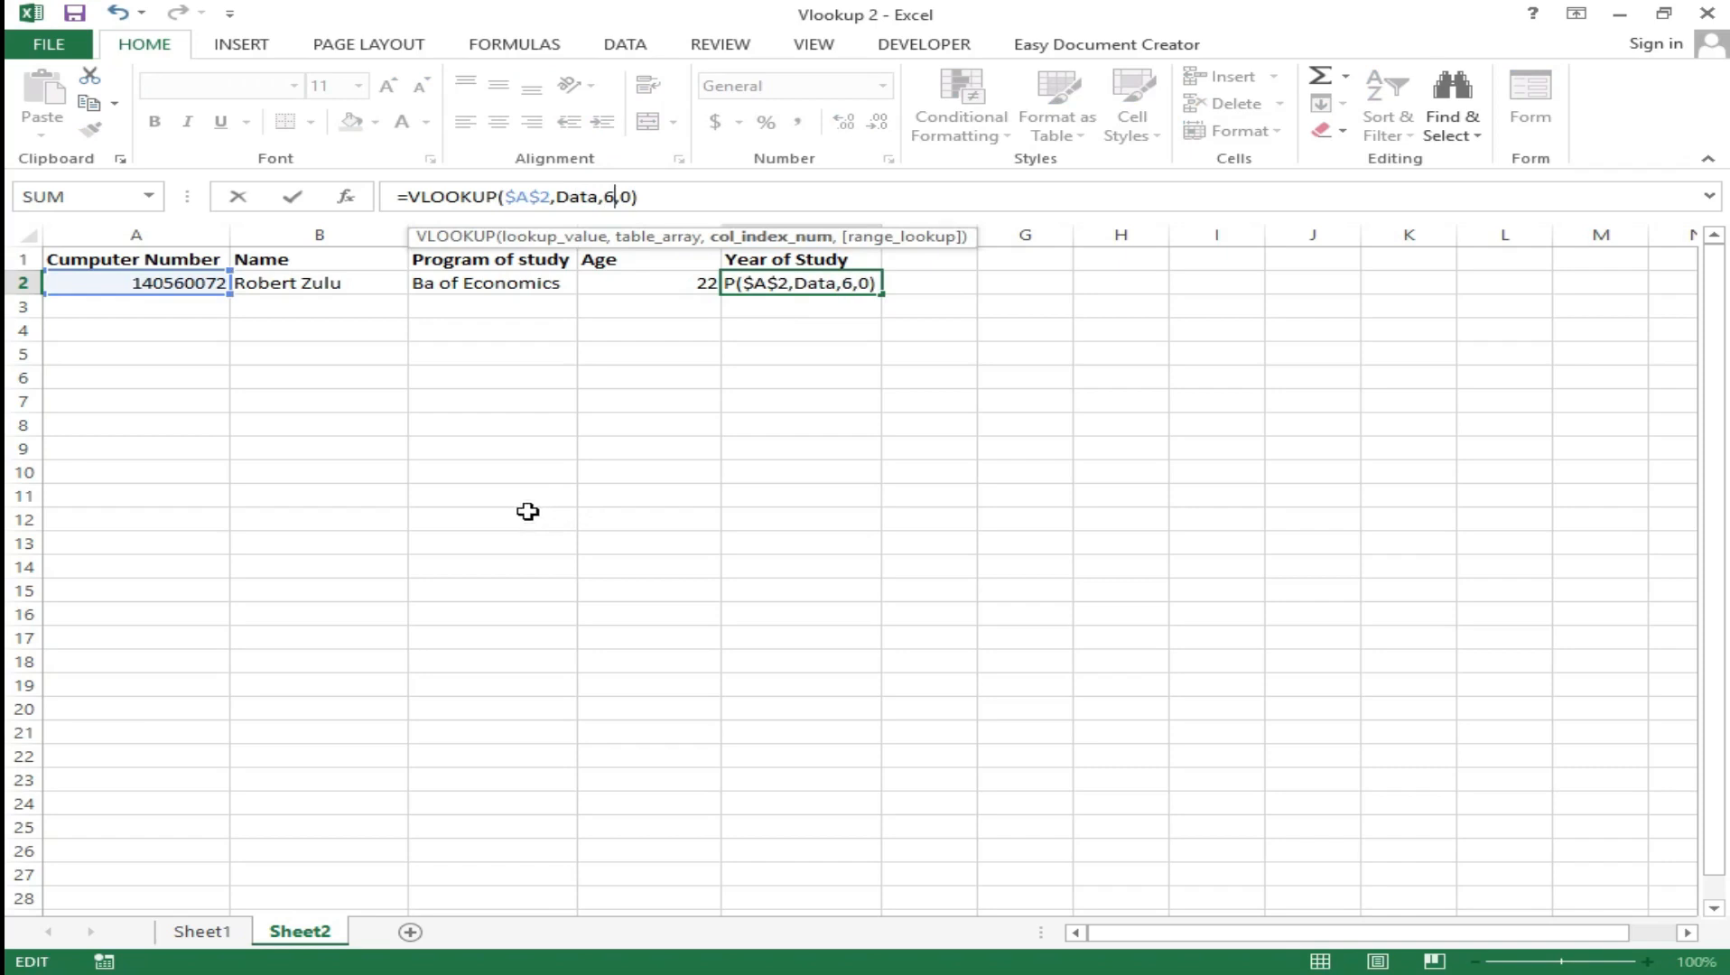
key(Return)
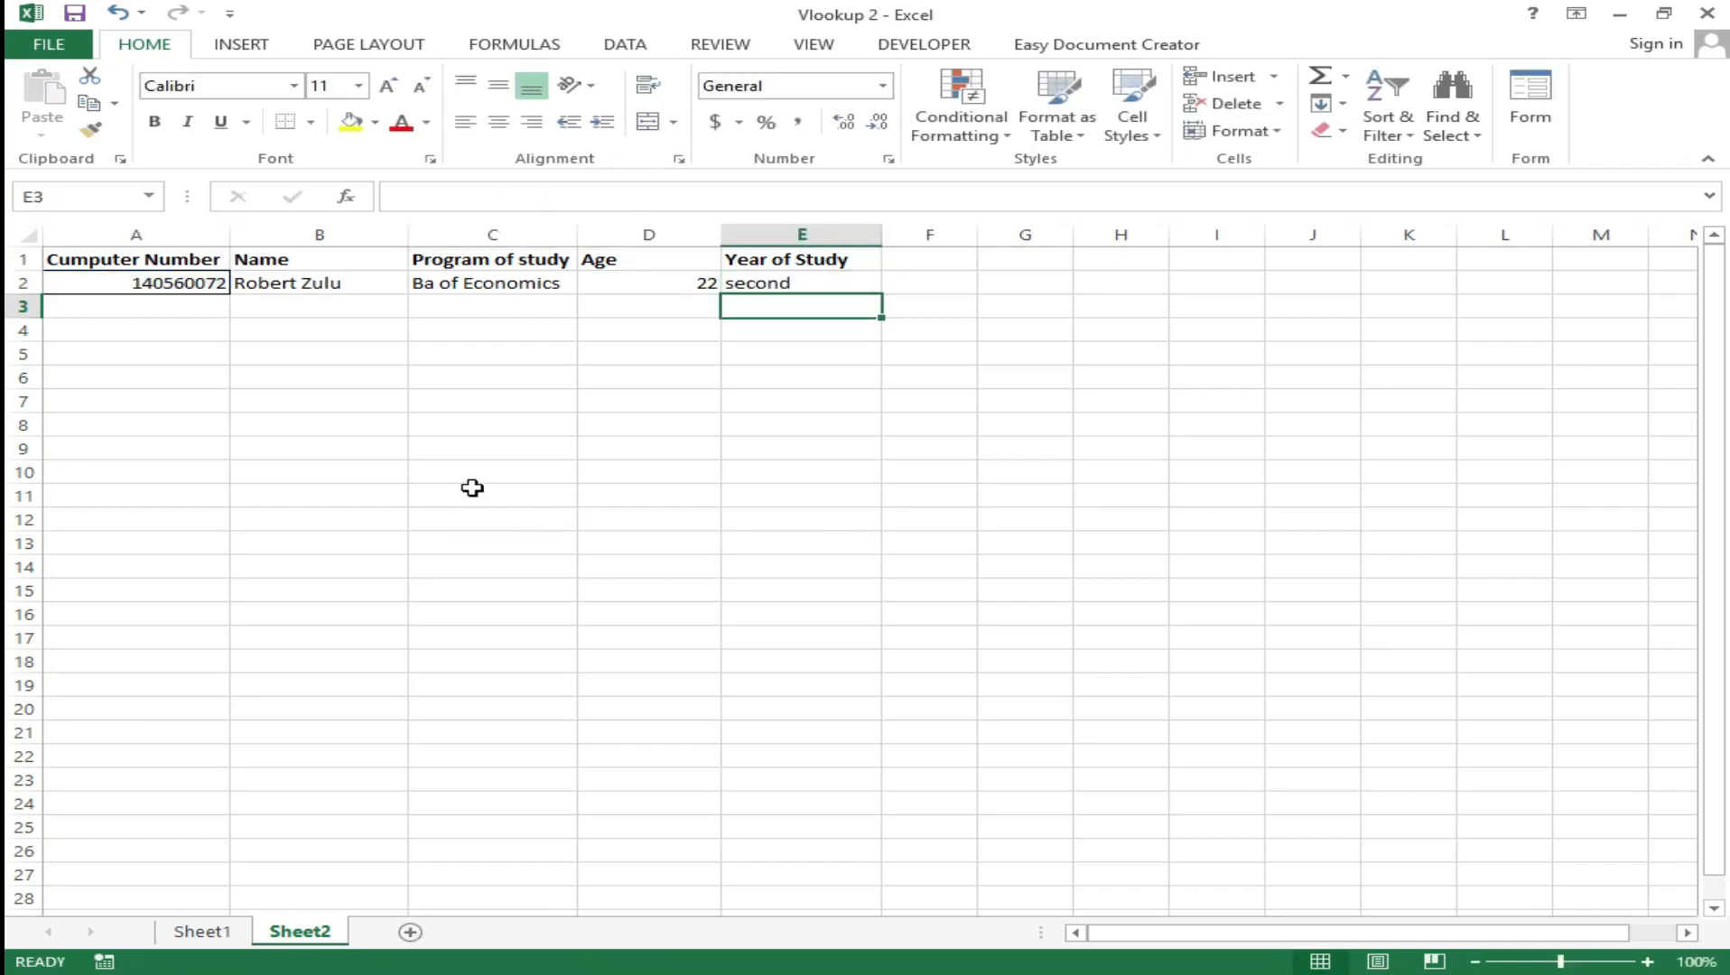
Review the computer number in A2 and the lookup formulas in B2 through E2.
click(138, 285)
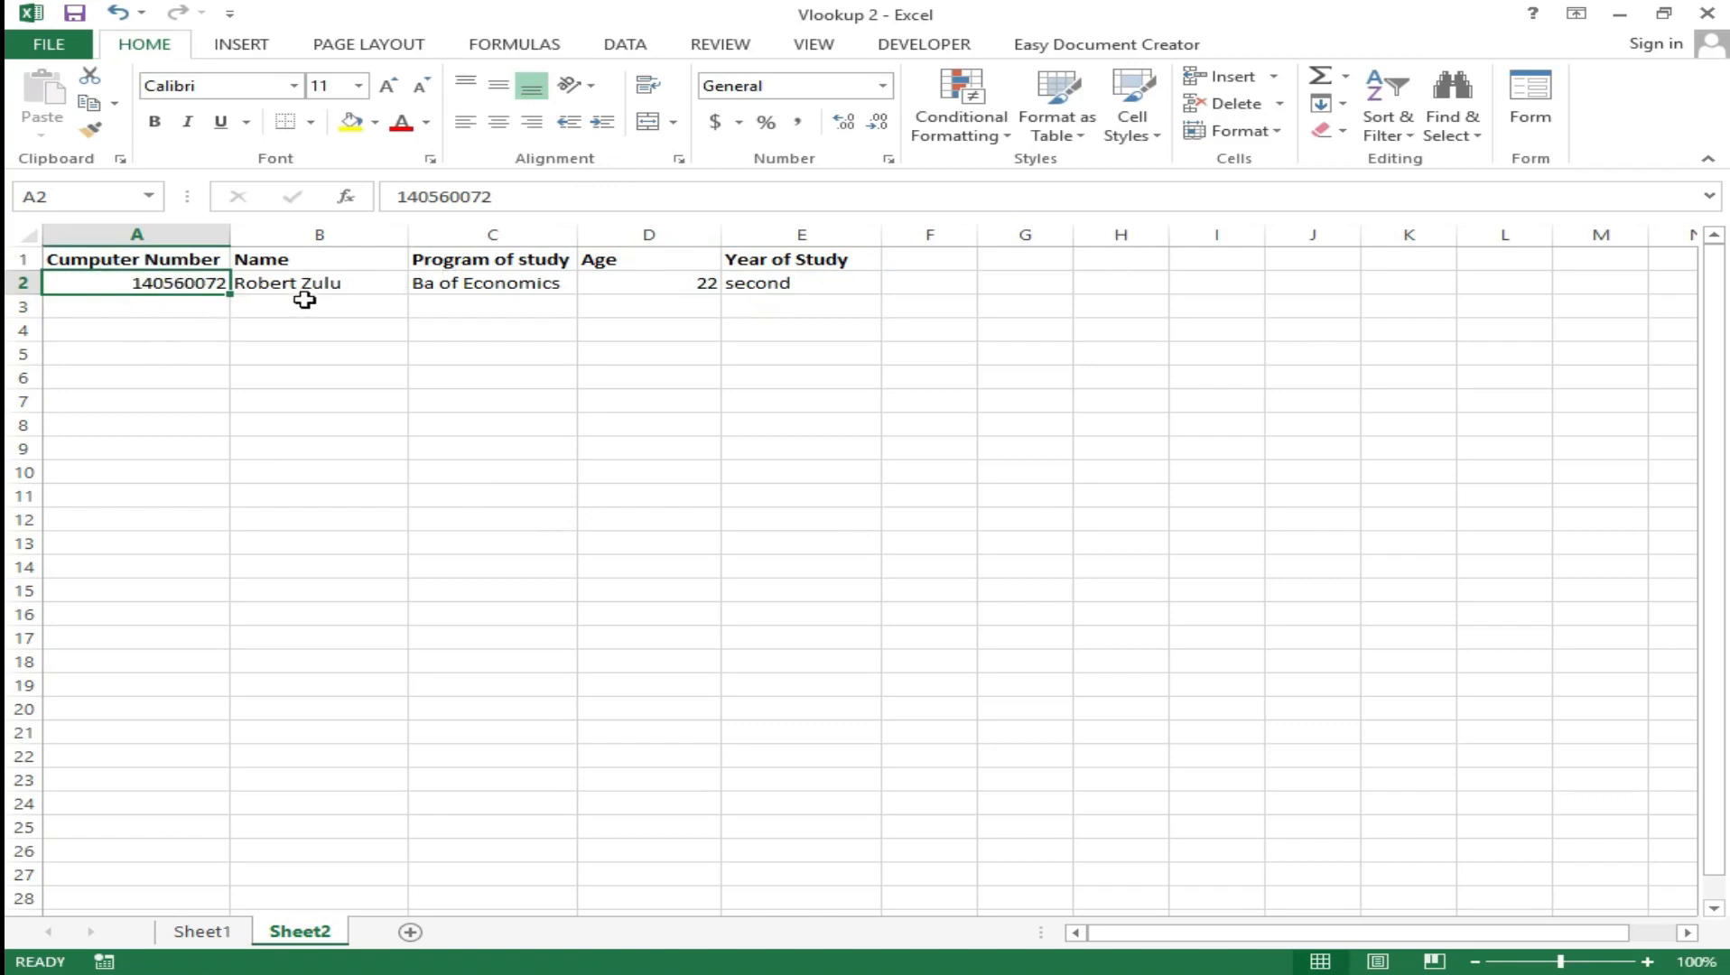
click(339, 282)
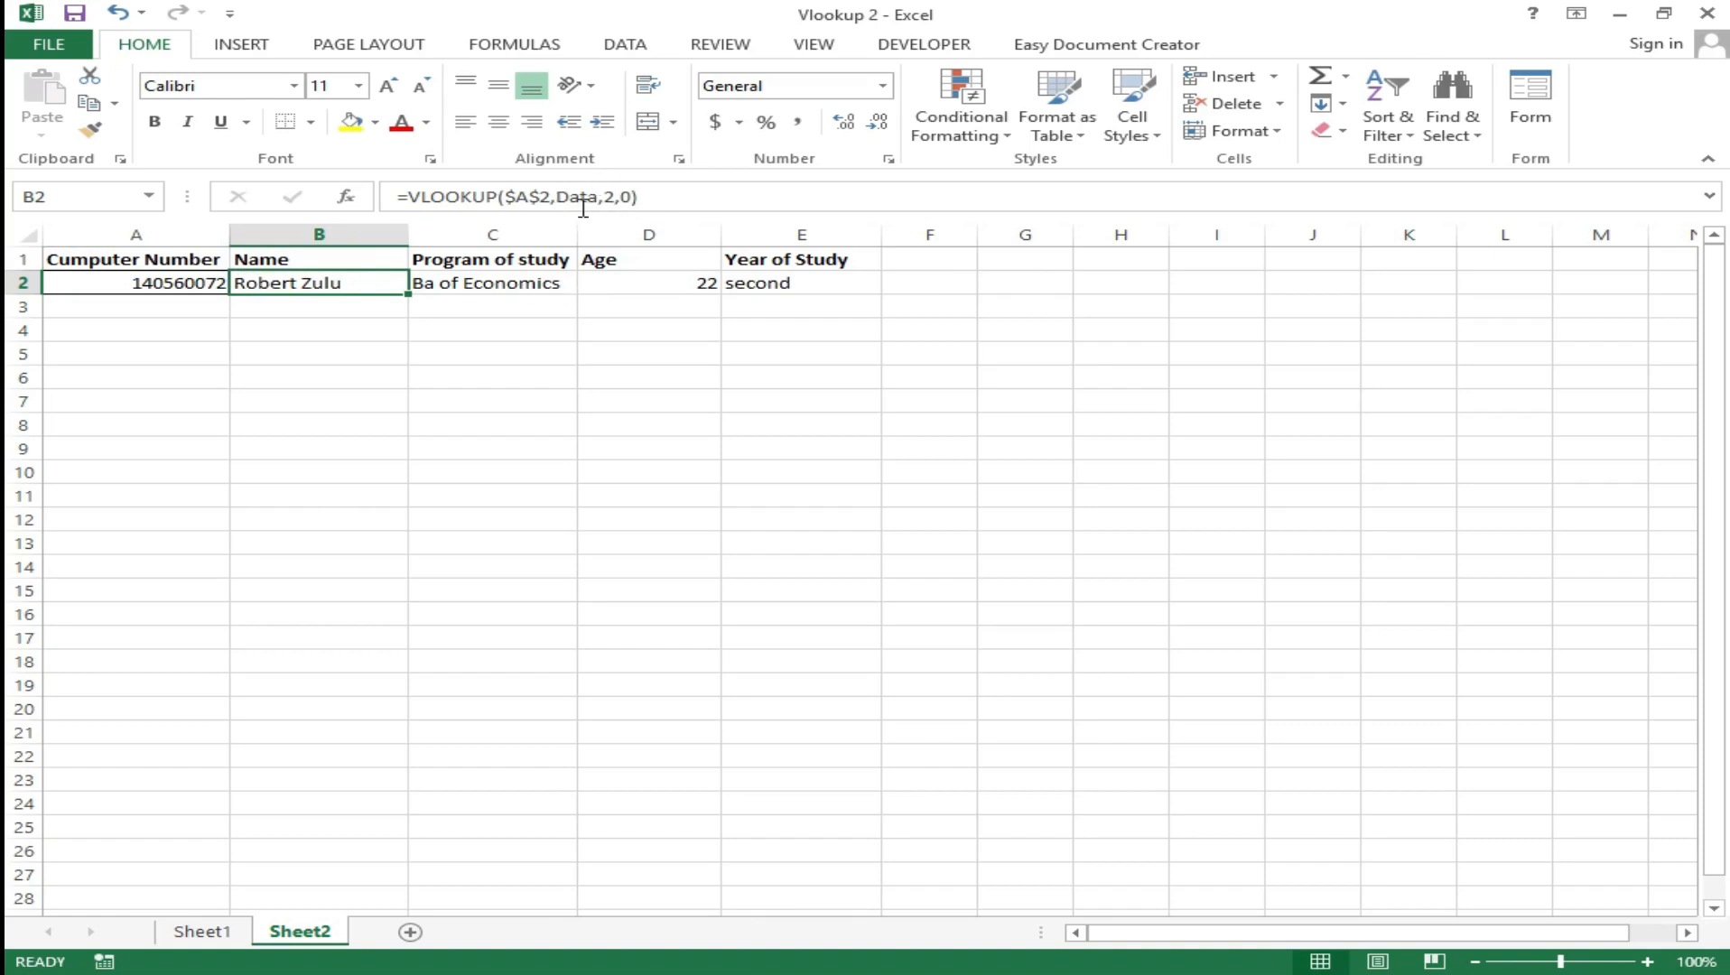
click(477, 286)
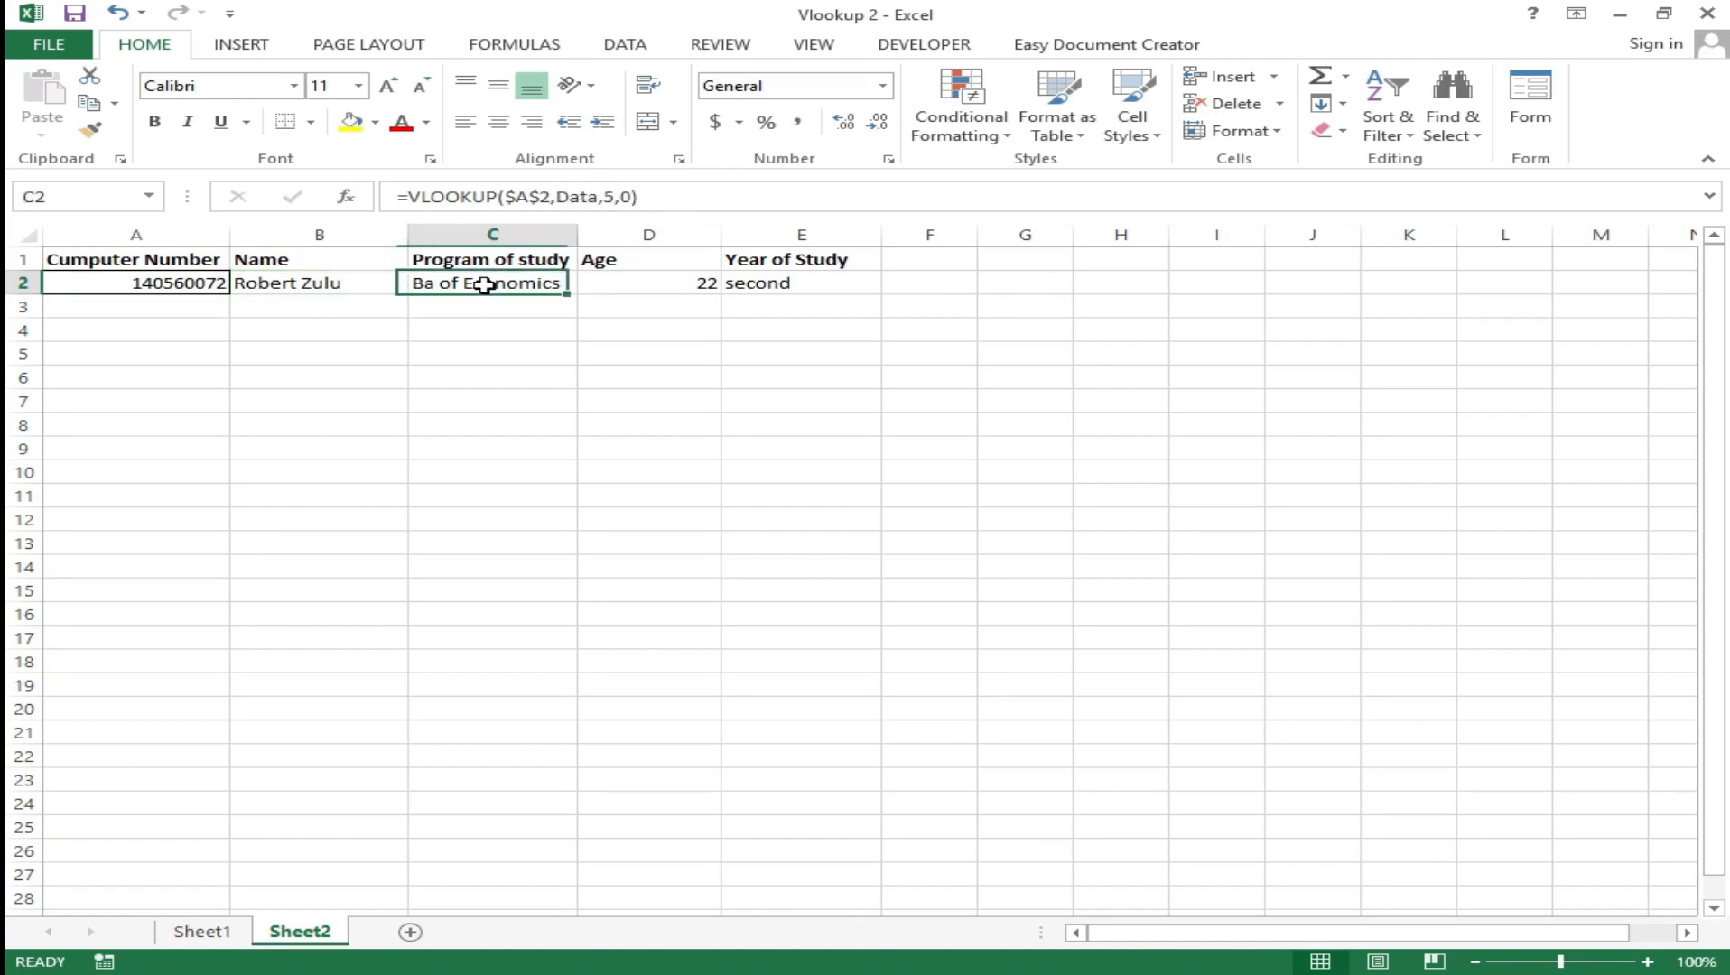
click(652, 287)
click(793, 286)
click(443, 291)
click(326, 287)
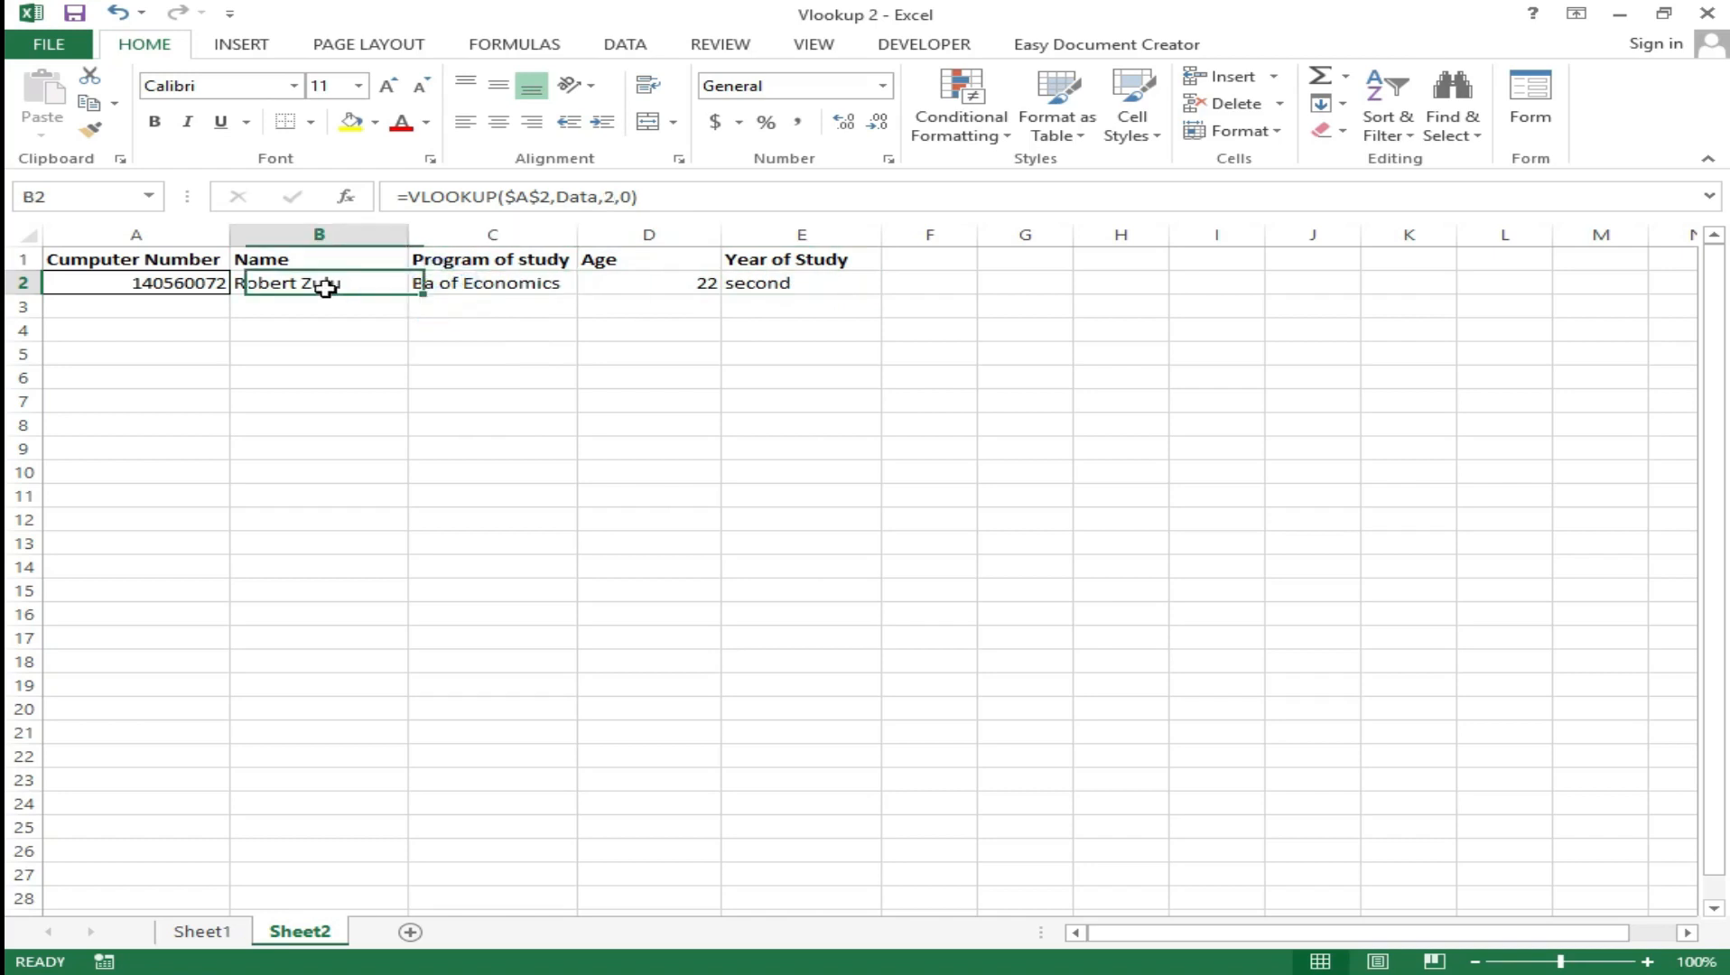